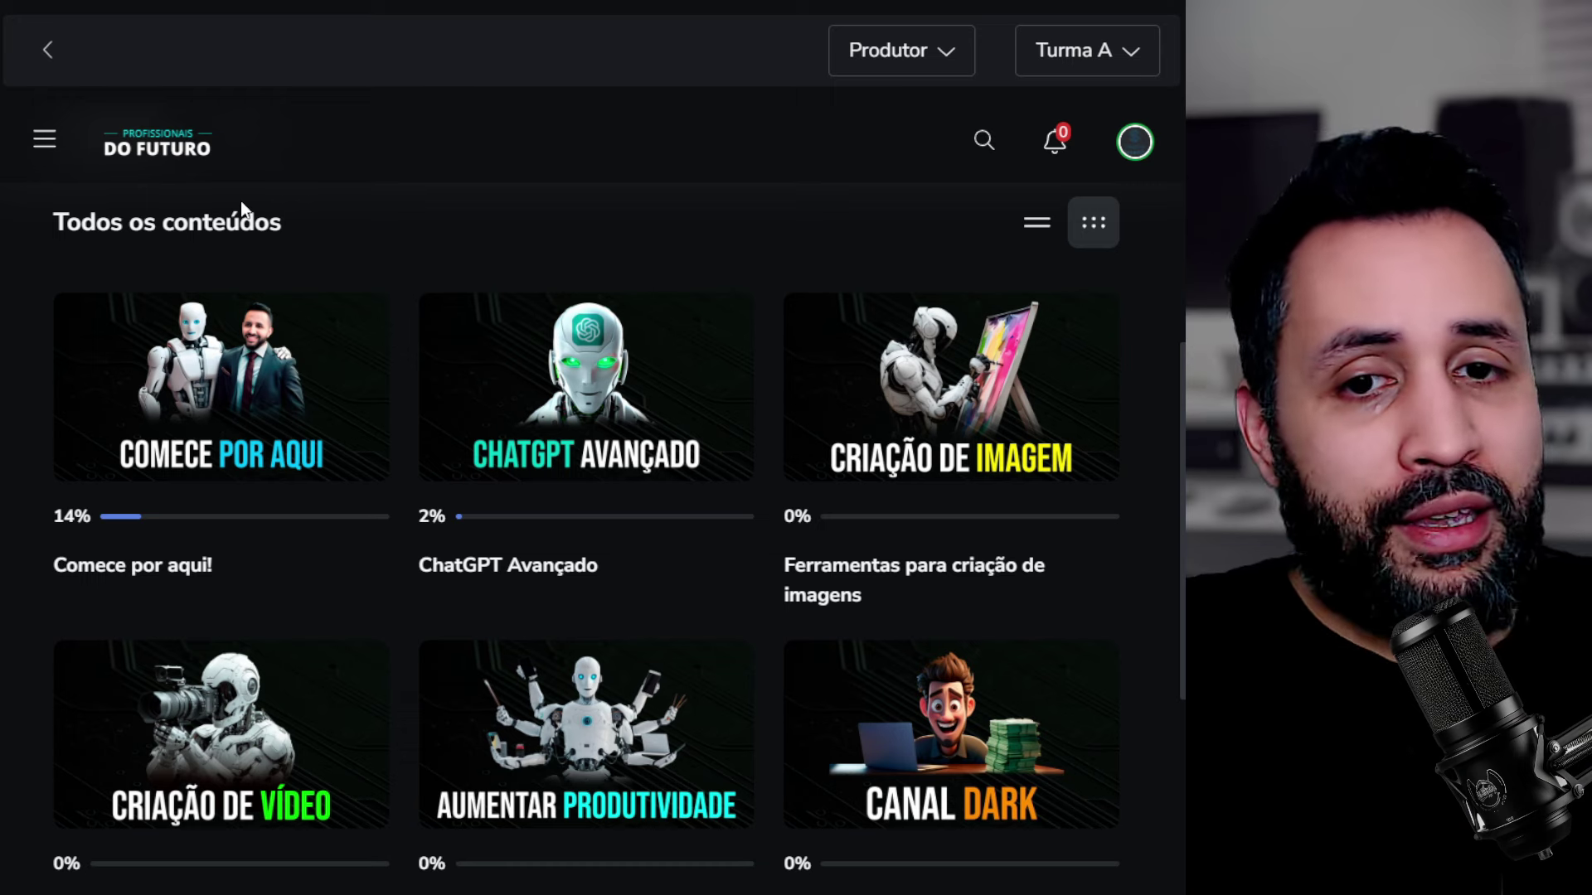
# Choose the long-haired pirate image from the generated outputs and open it in Adobe Firefly's generative fill editor
pyautogui.moveTo(594, 380)
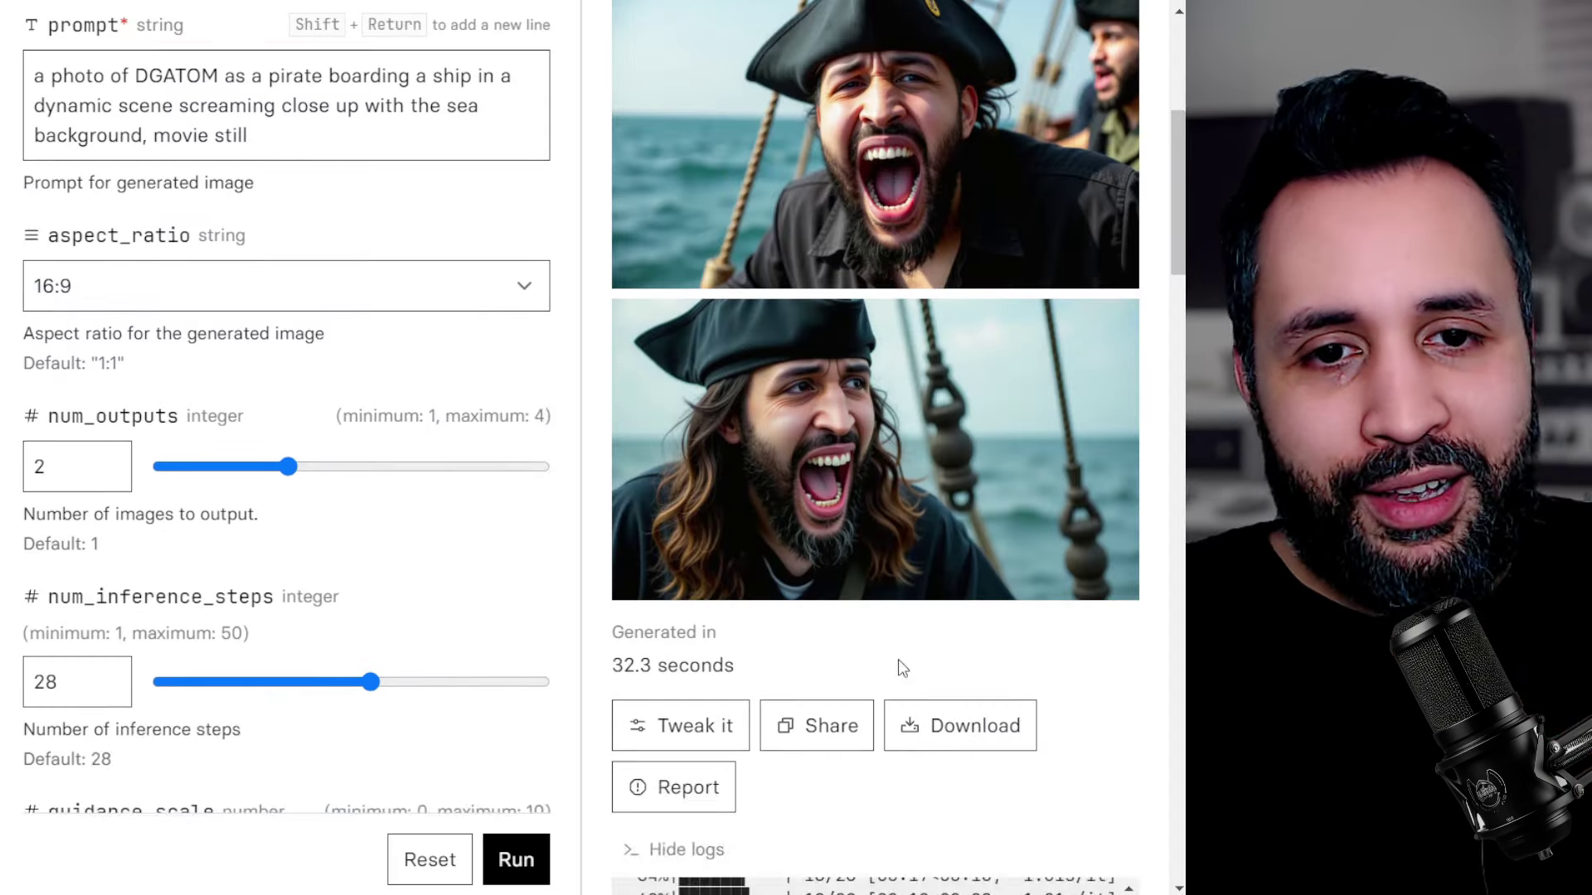
pyautogui.scroll(2, 898, 659)
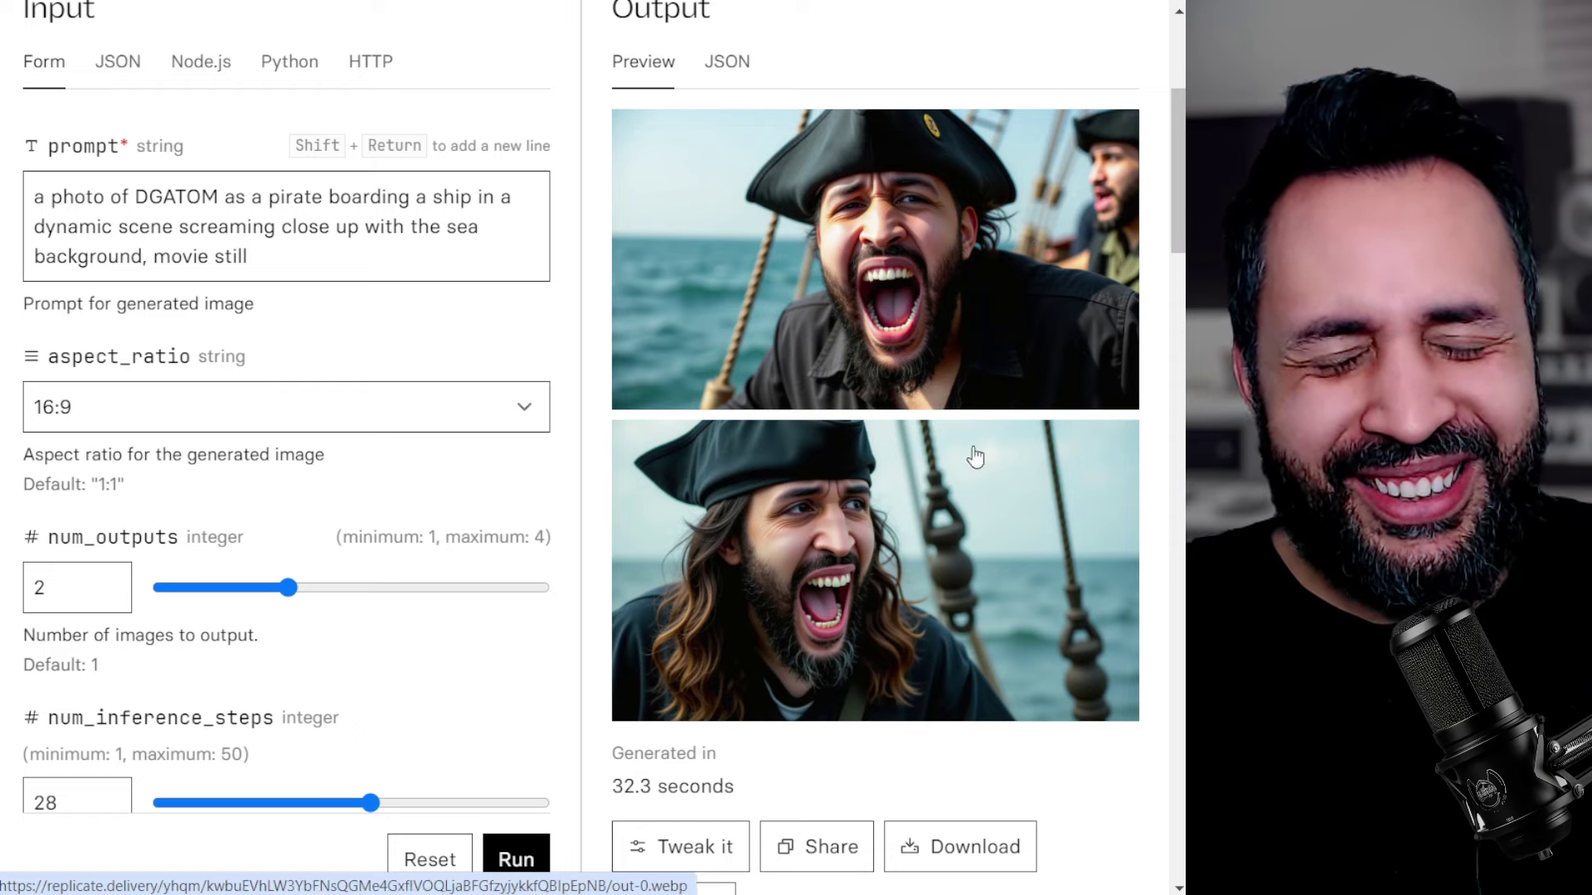
pyautogui.click(1044, 713)
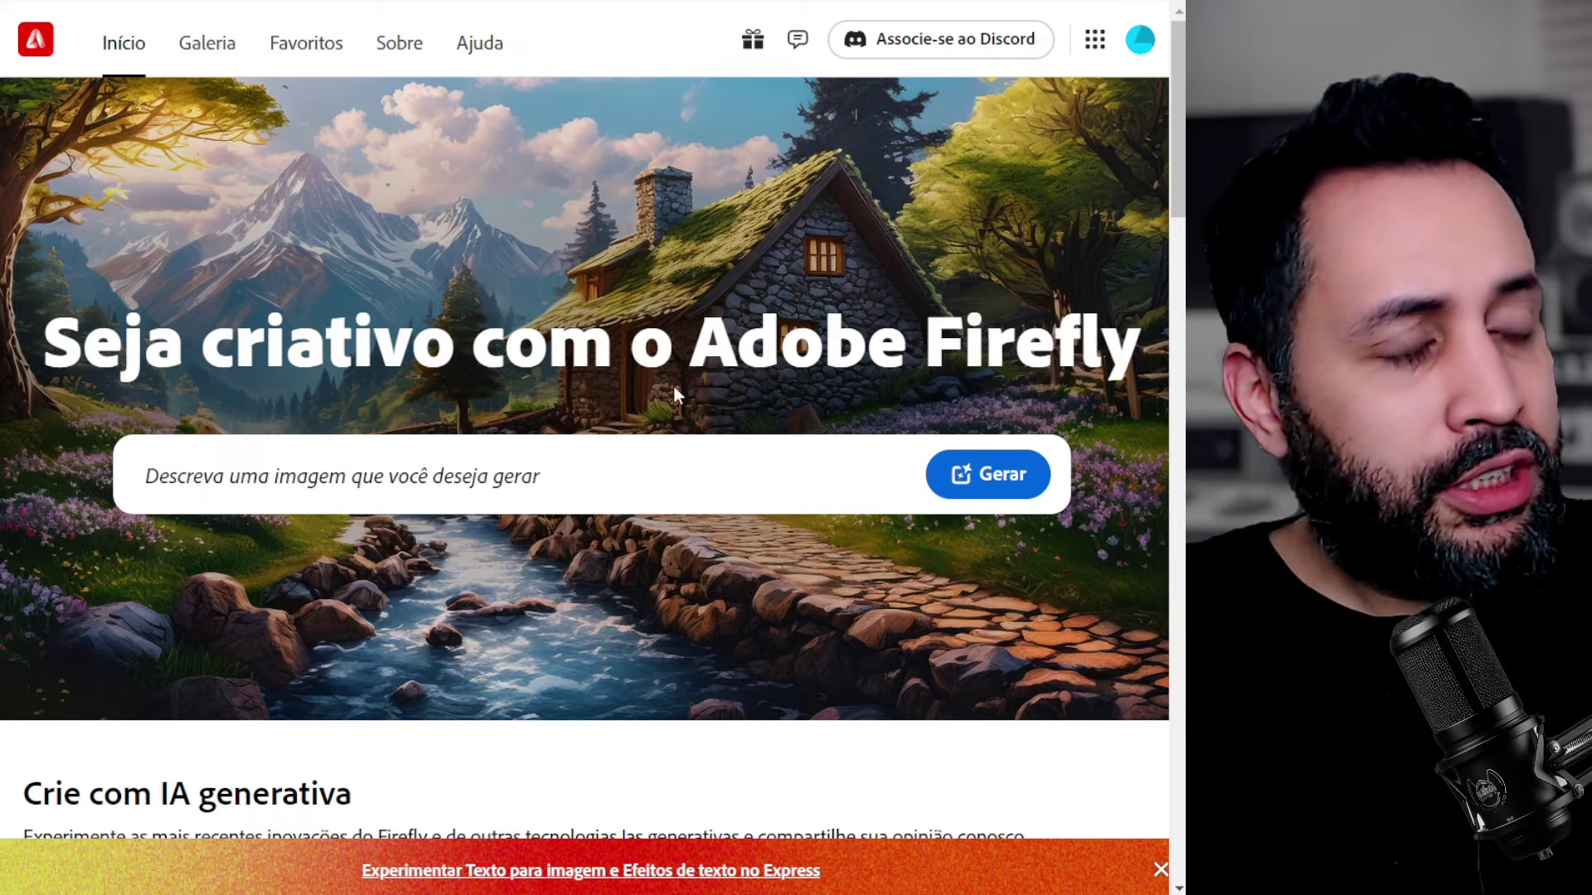
pyautogui.scroll(-15, 440, 384)
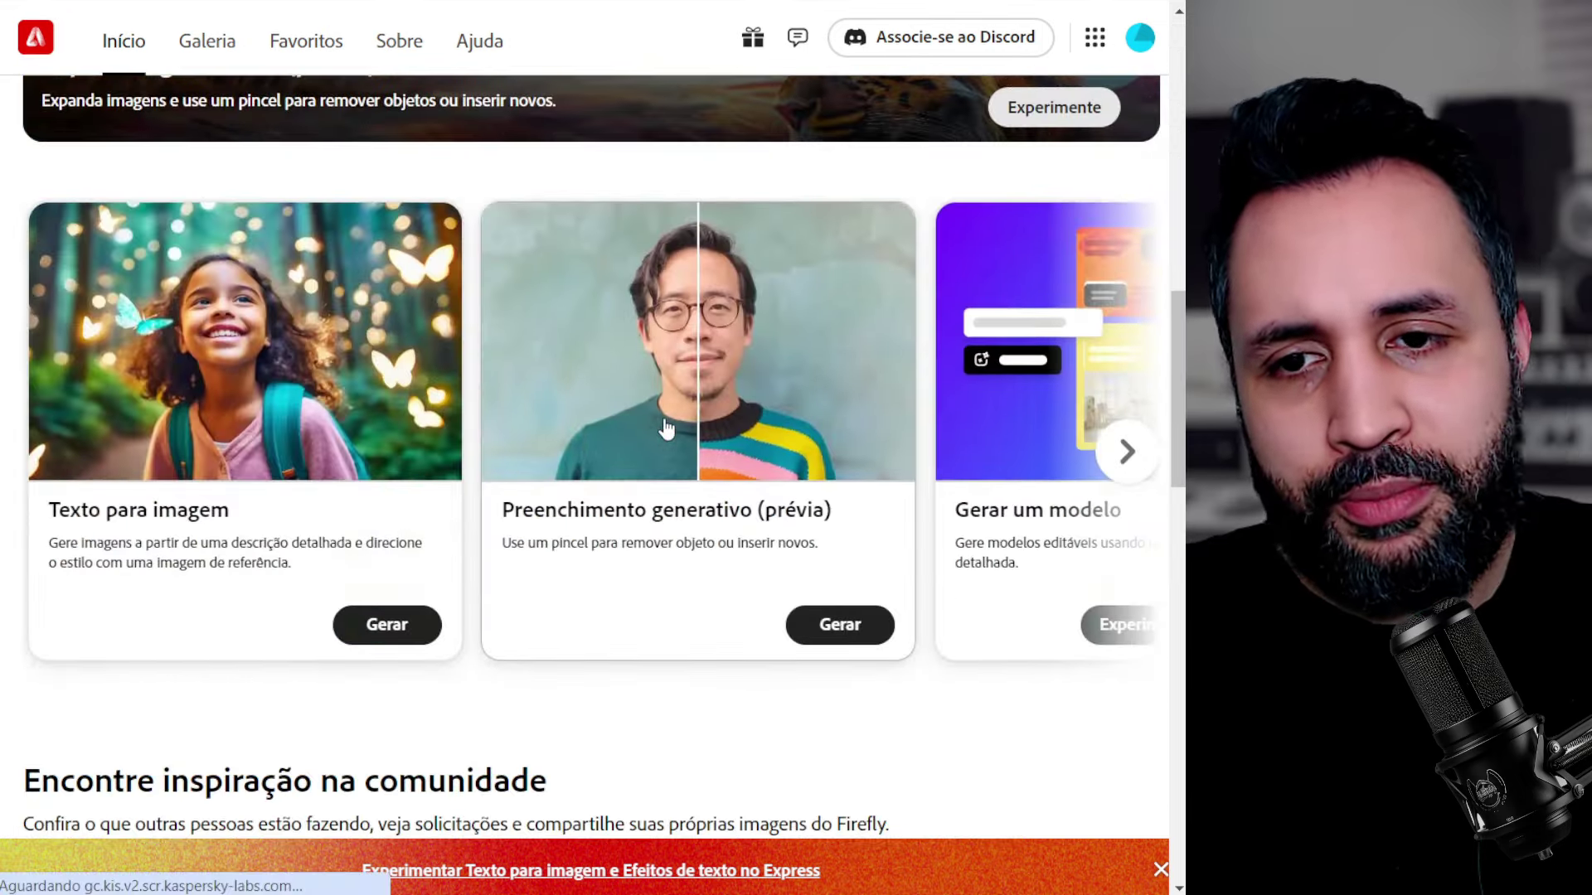
pyautogui.click(666, 428)
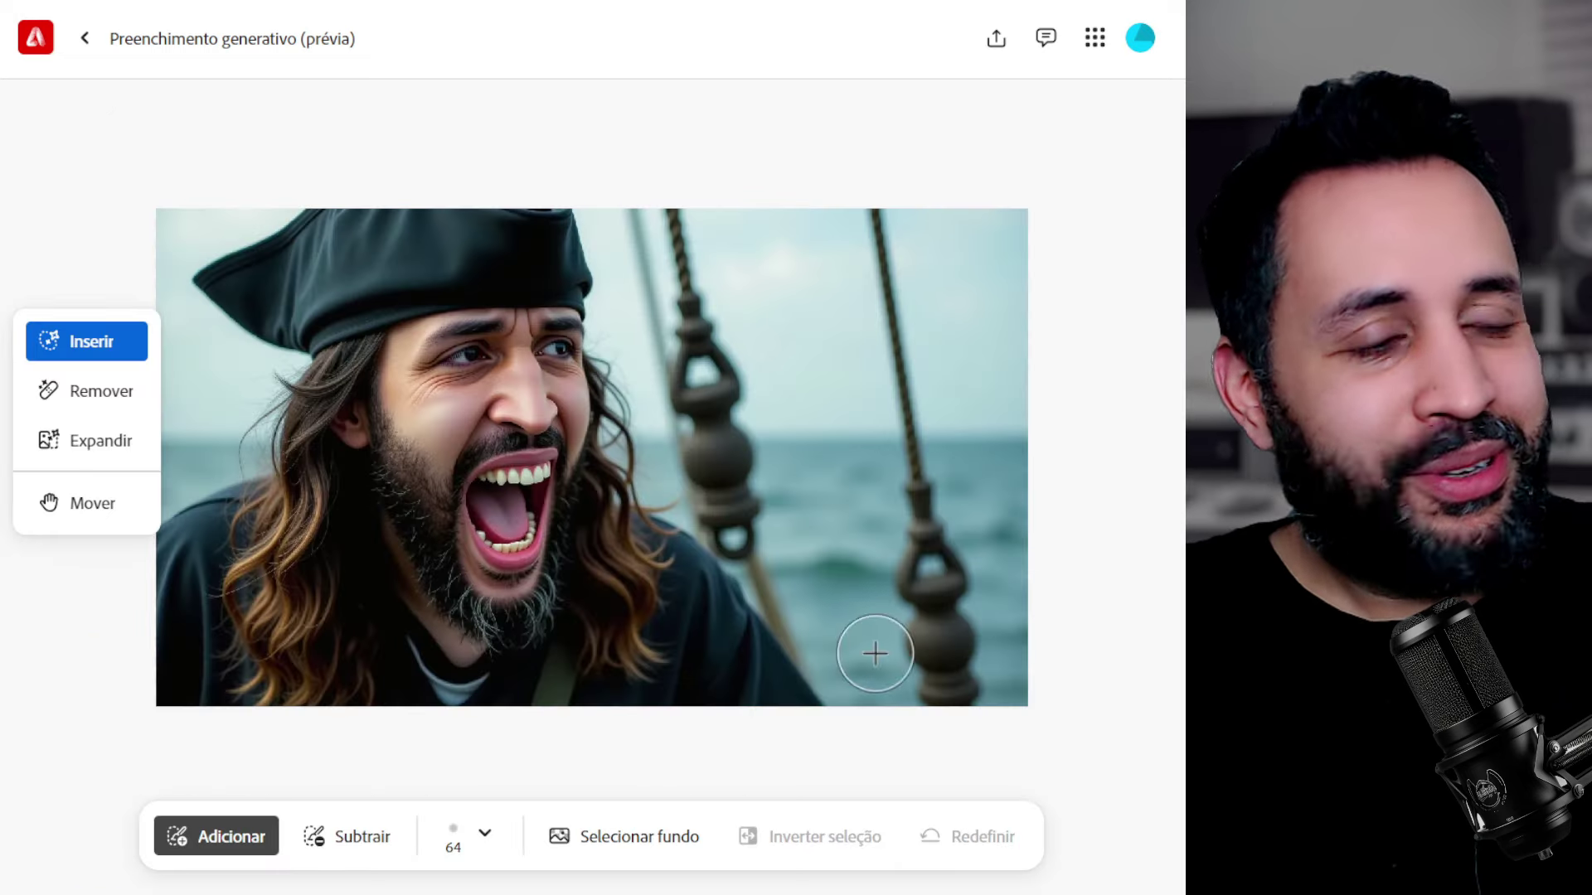
# Expand the canvas in Widescreen (16:9) format, repositioning the pirate image to leave empty space above it and over the sea side
pyautogui.click(73, 446)
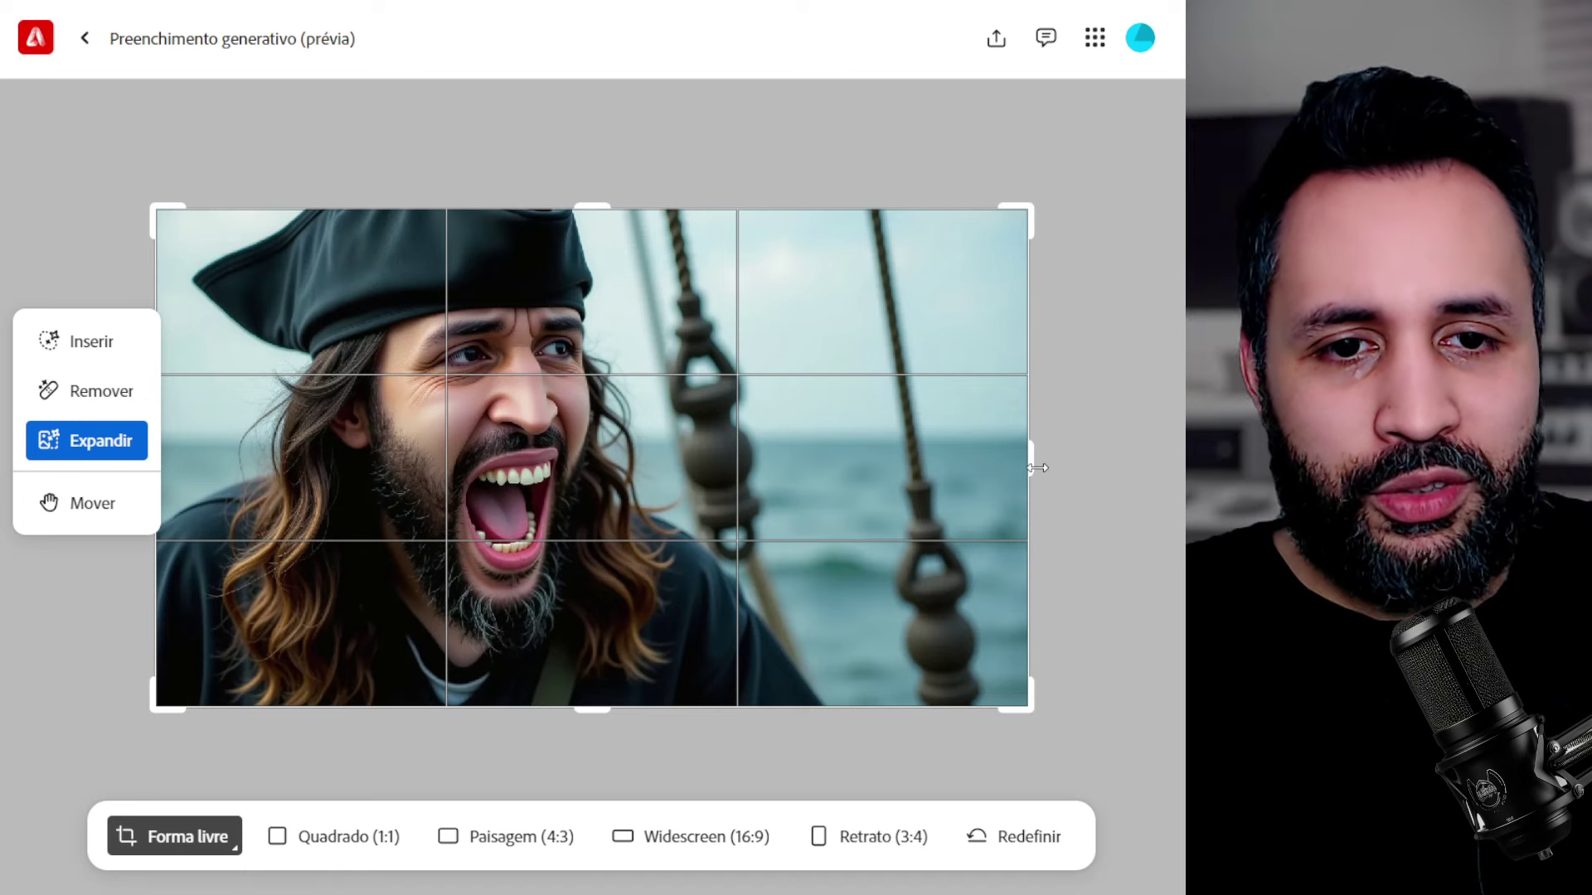
pyautogui.moveTo(1037, 469); pyautogui.dragTo(1031, 463)
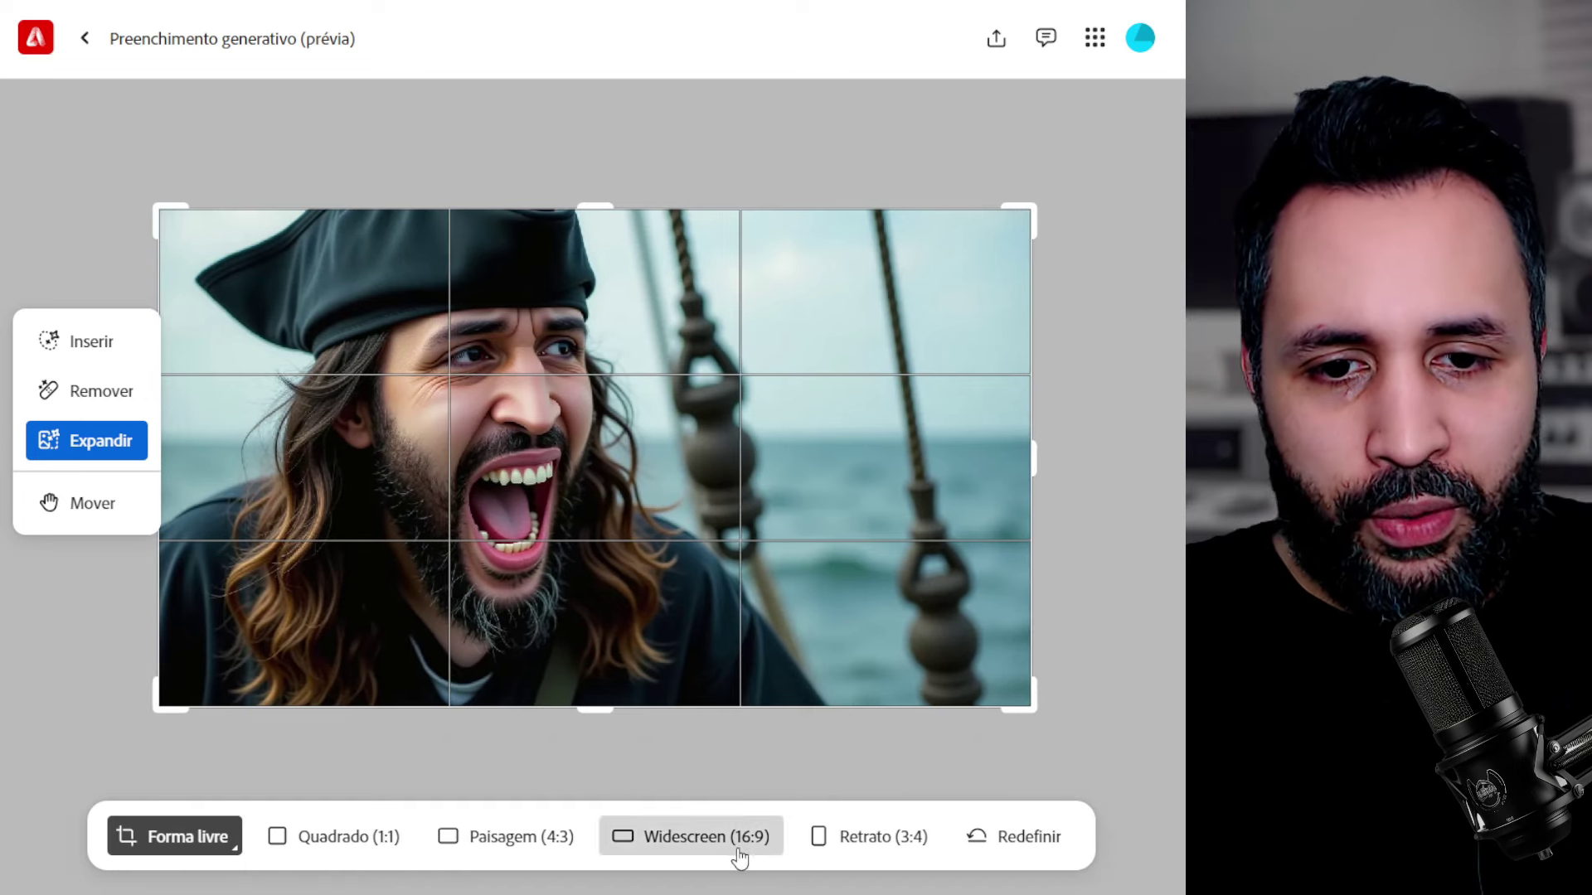
pyautogui.click(738, 859)
pyautogui.moveTo(731, 465); pyautogui.dragTo(720, 469)
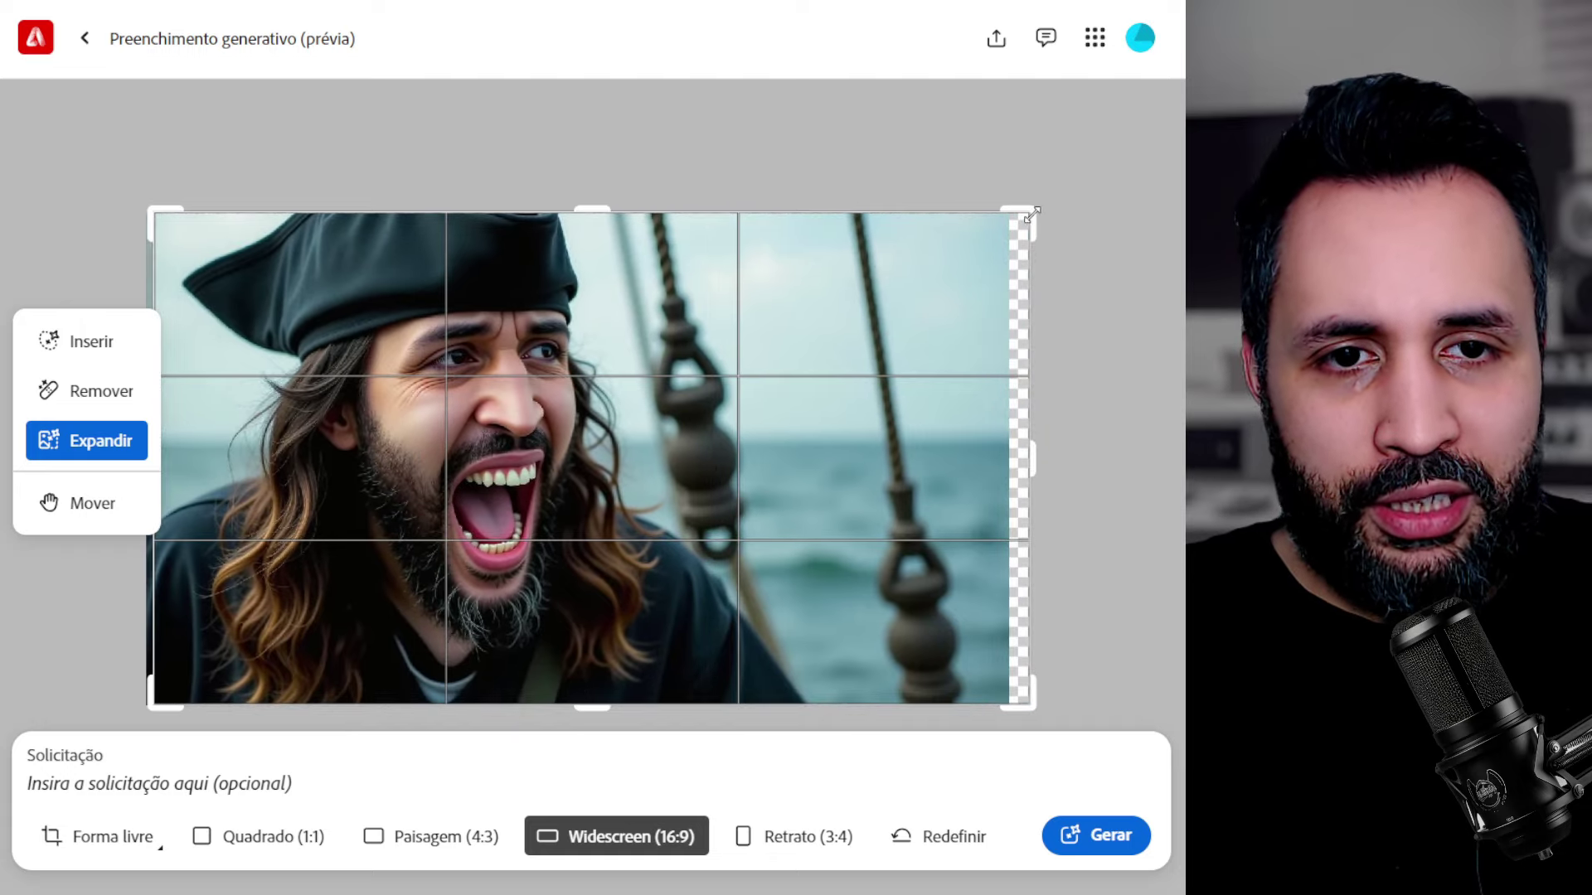
pyautogui.moveTo(1032, 215); pyautogui.dragTo(1112, 164)
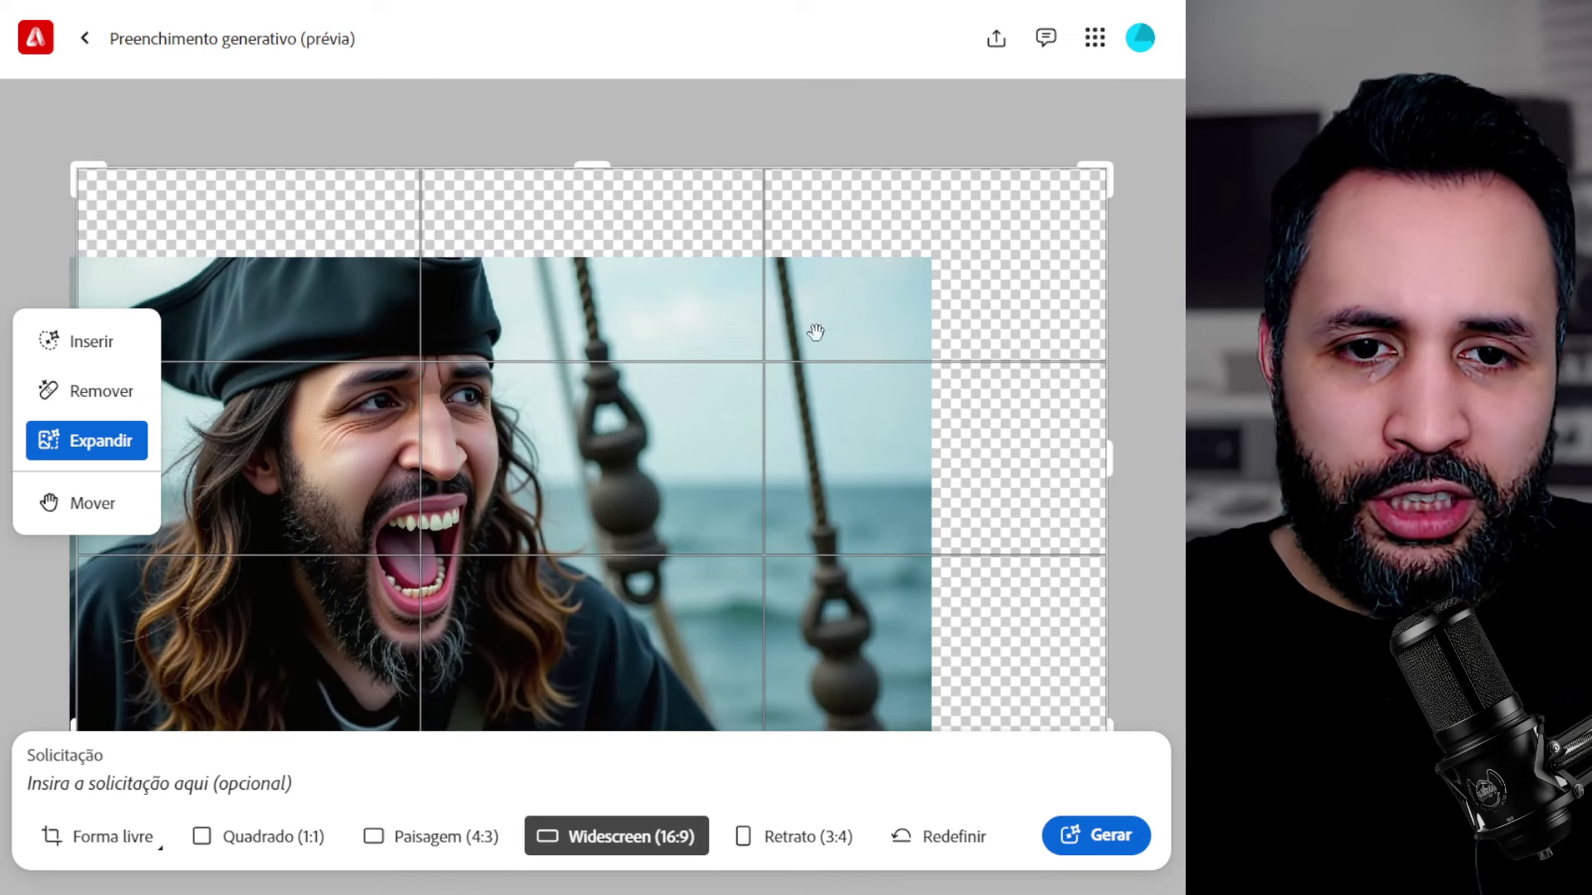
pyautogui.moveTo(1104, 160); pyautogui.dragTo(1114, 157)
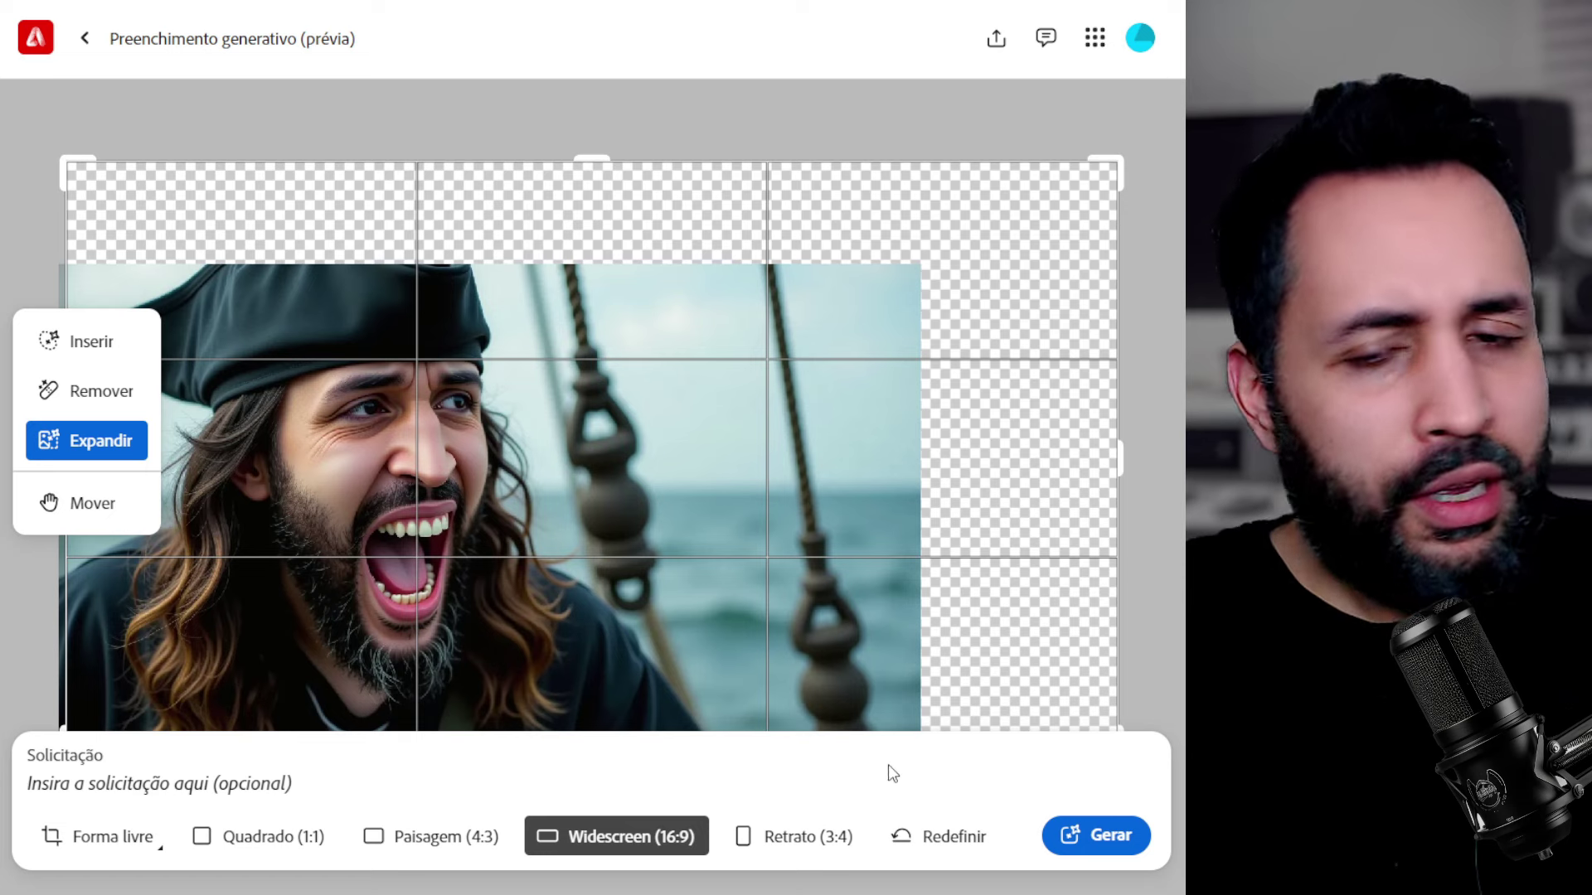
# Generate the expanded areas without a prompt and keep the first result
pyautogui.click(1069, 837)
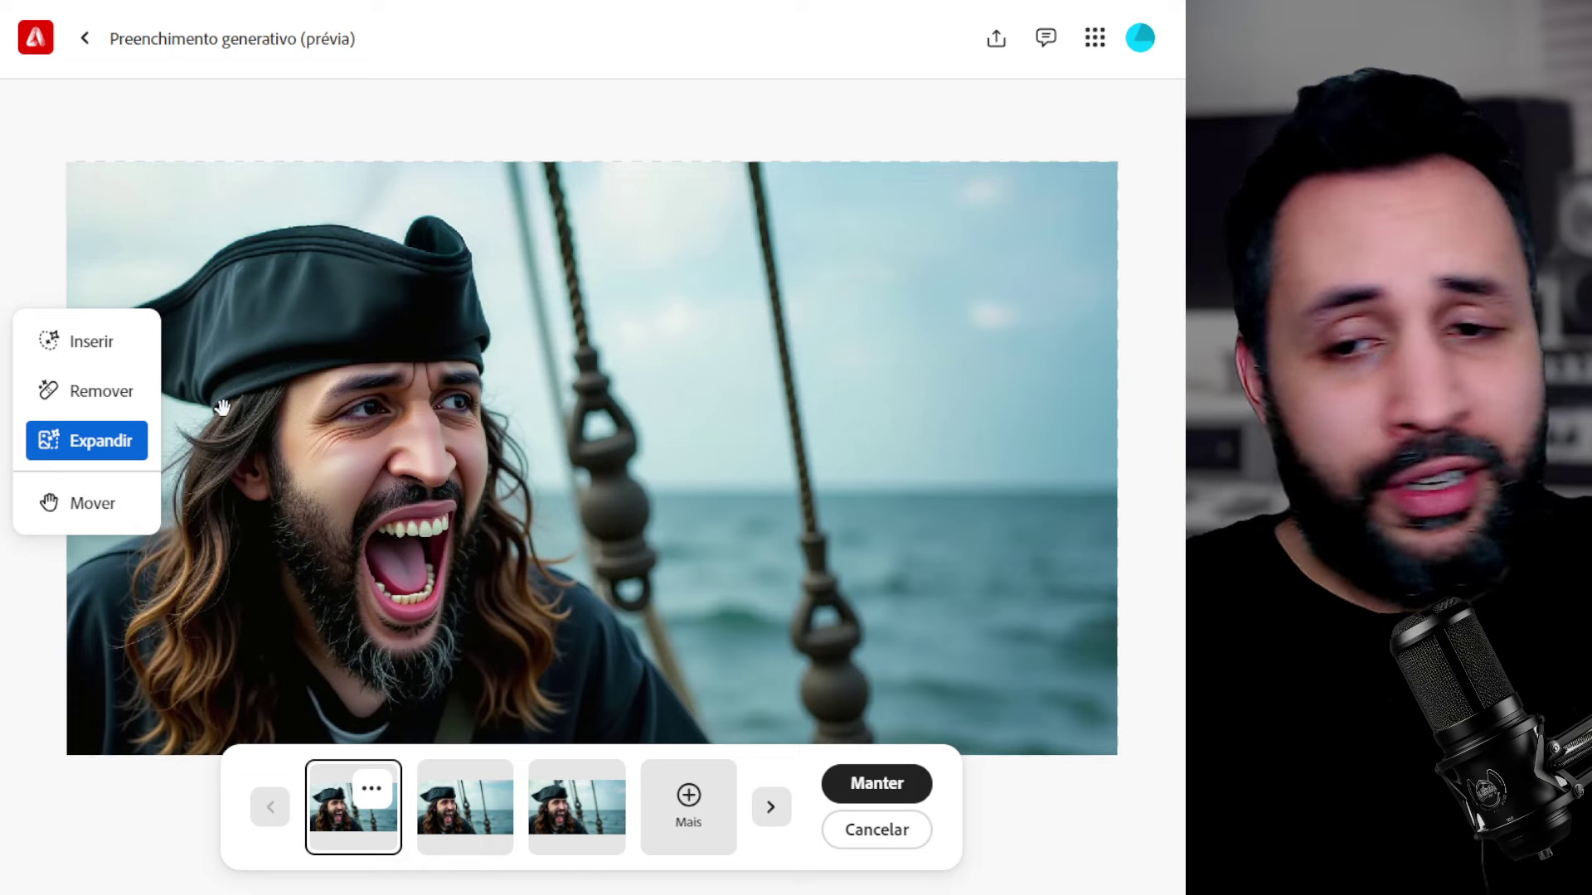
pyautogui.click(100, 356)
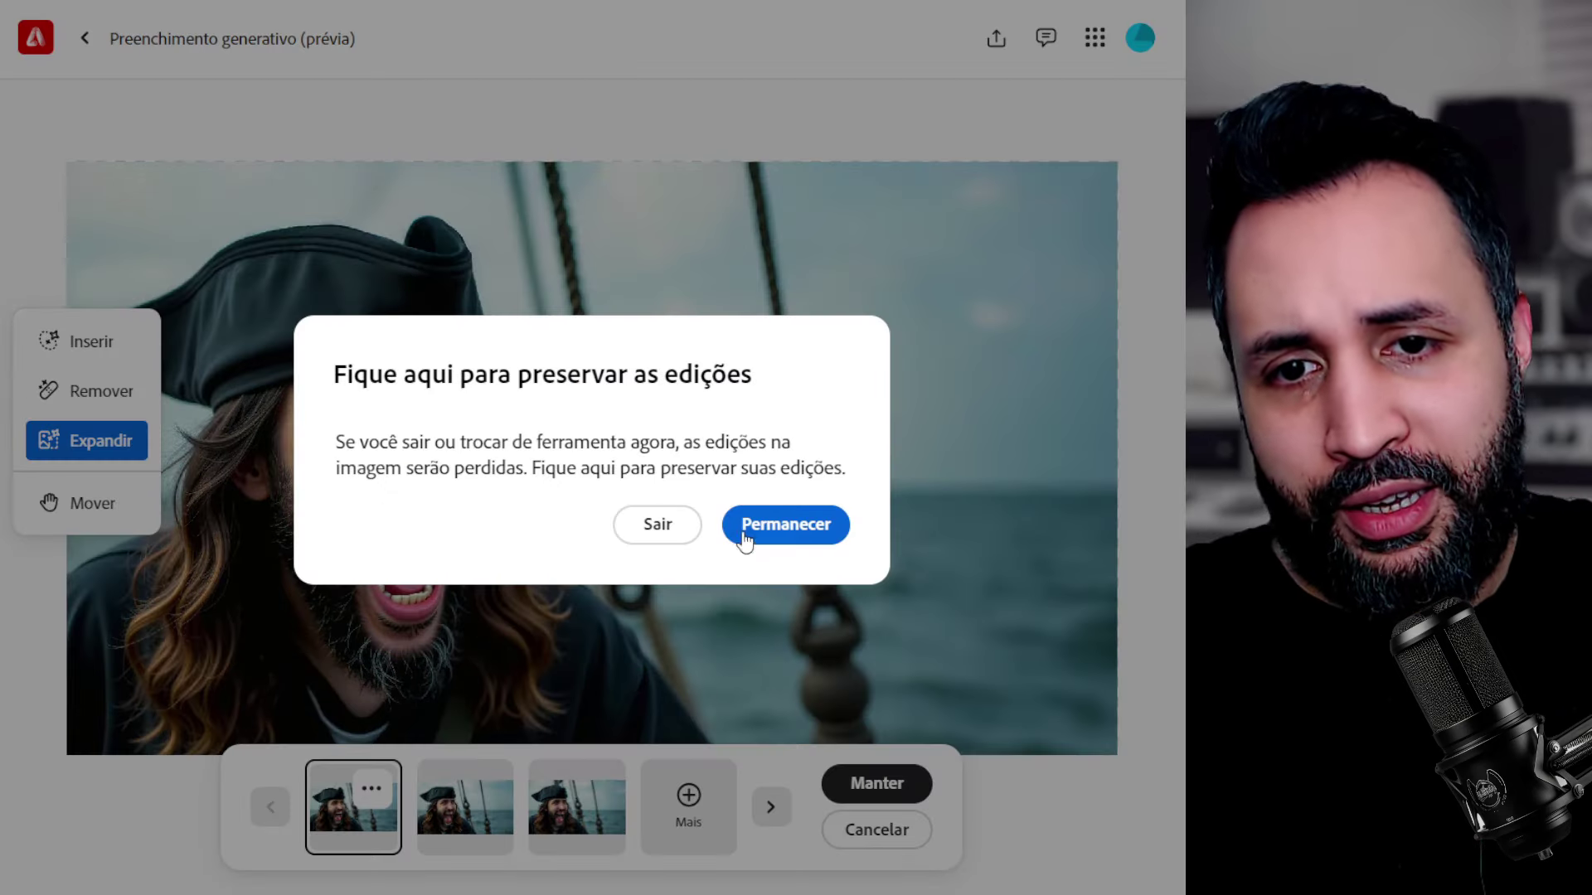
pyautogui.click(795, 537)
pyautogui.click(883, 786)
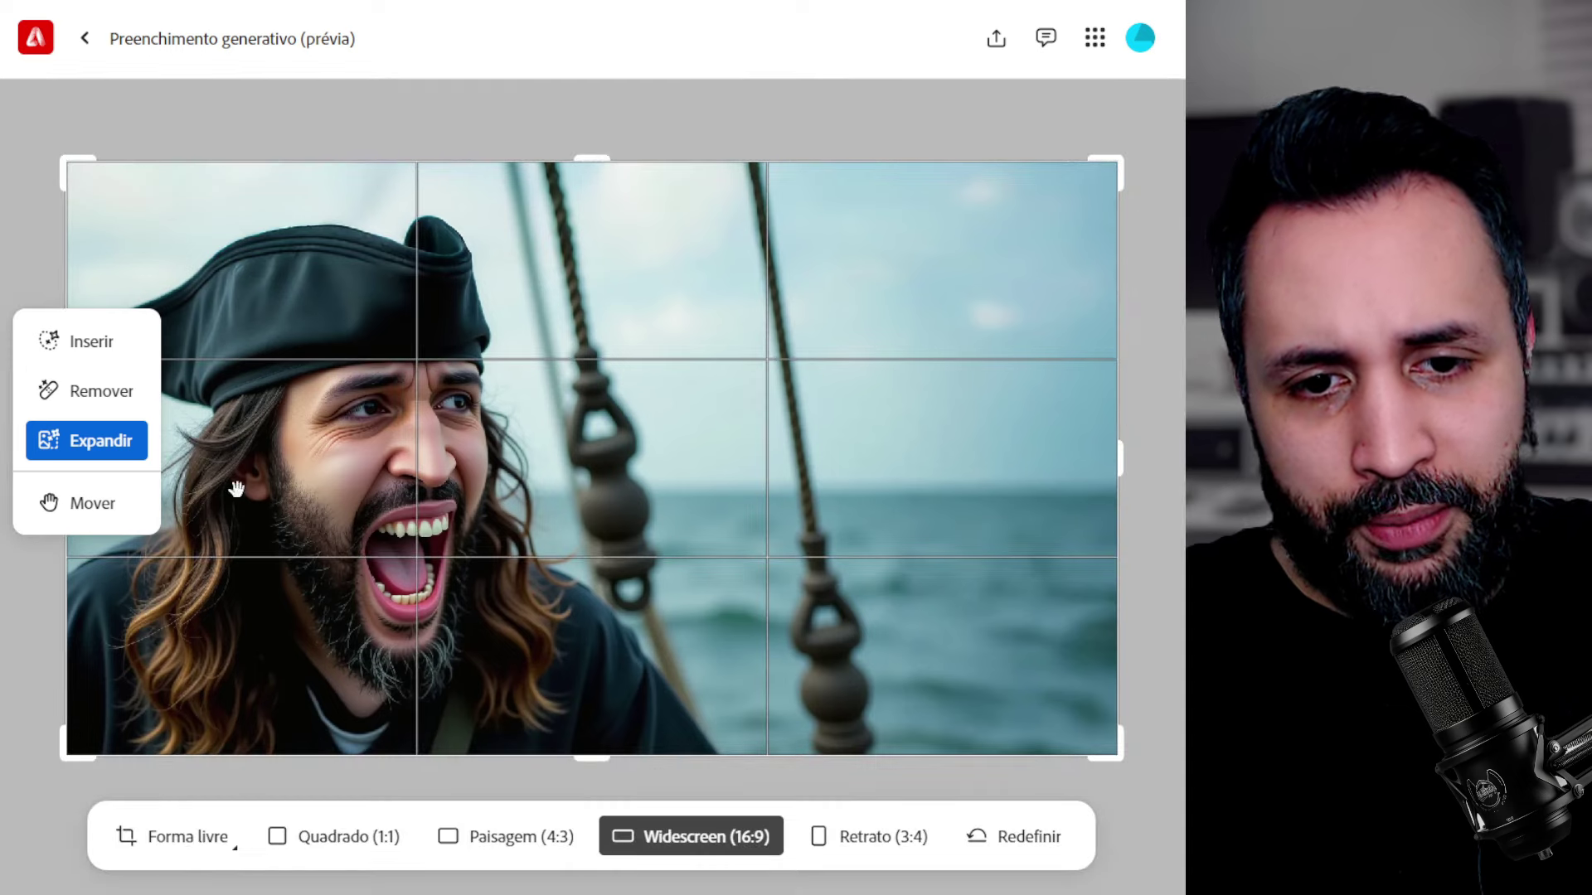
# Brush a tall insert area above the pirate's shoulder and generate "a green pirate parrot on the shoulder" in it
pyautogui.click(92, 348)
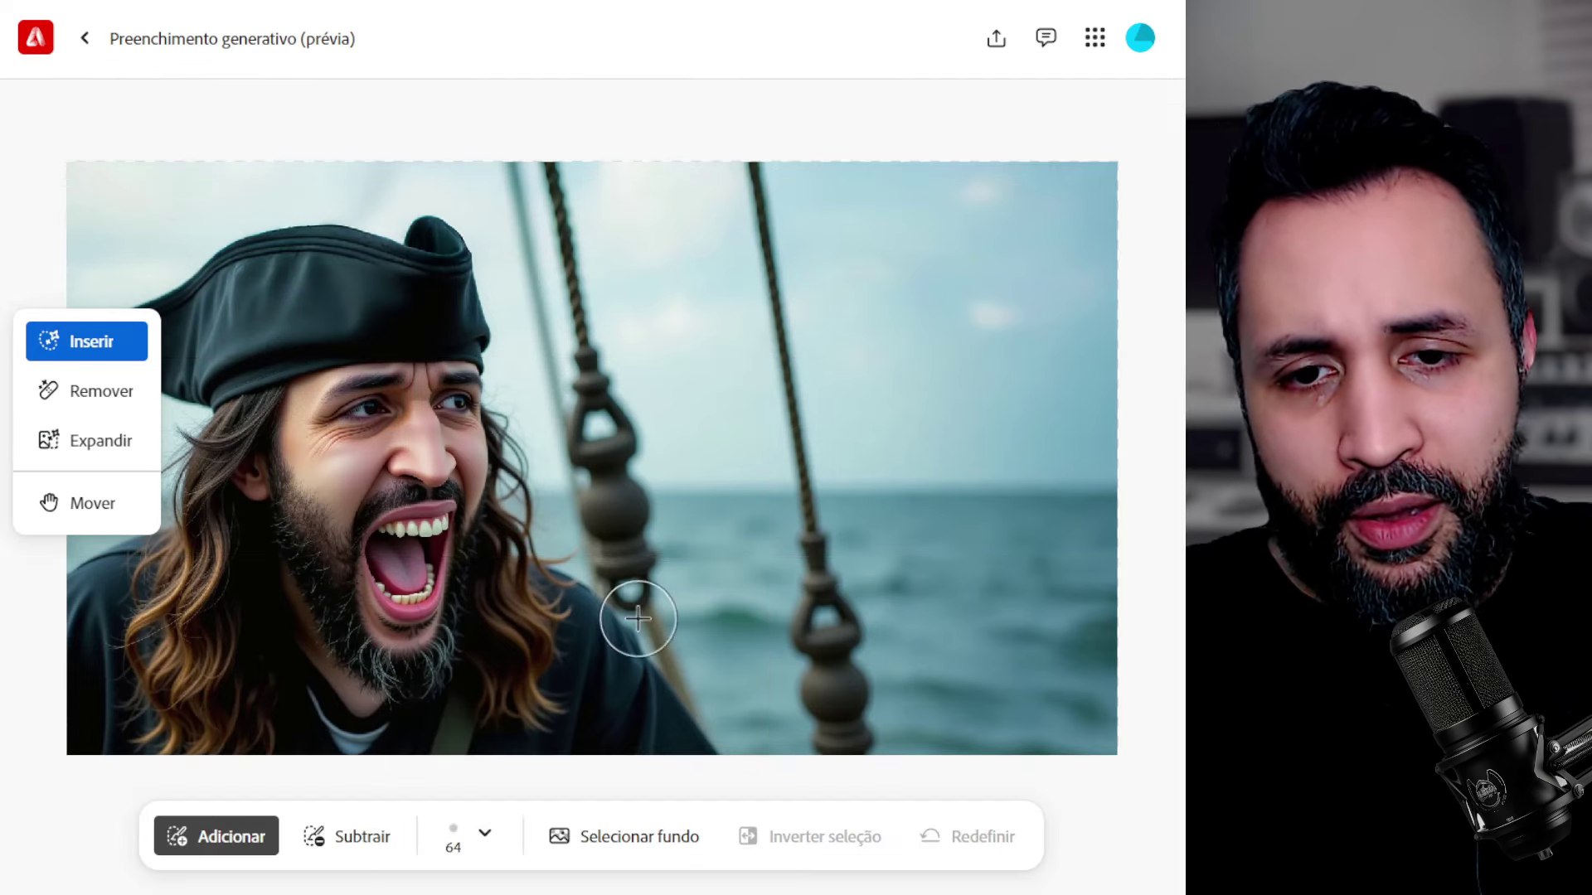
pyautogui.moveTo(594, 575)
pyautogui.mouseDown()
pyautogui.moveTo(575, 603)
pyautogui.moveTo(622, 626)
pyautogui.moveTo(624, 536)
pyautogui.moveTo(604, 514)
pyautogui.moveTo(698, 582)
pyautogui.moveTo(649, 330)
pyautogui.moveTo(625, 300)
pyautogui.moveTo(586, 350)
pyautogui.moveTo(547, 577)
pyautogui.moveTo(548, 549)
pyautogui.moveTo(551, 597)
pyautogui.moveTo(639, 673)
pyautogui.moveTo(661, 626)
pyautogui.moveTo(674, 330)
pyautogui.moveTo(660, 313)
pyautogui.moveTo(636, 308)
pyautogui.moveTo(560, 510)
pyautogui.mouseUp()
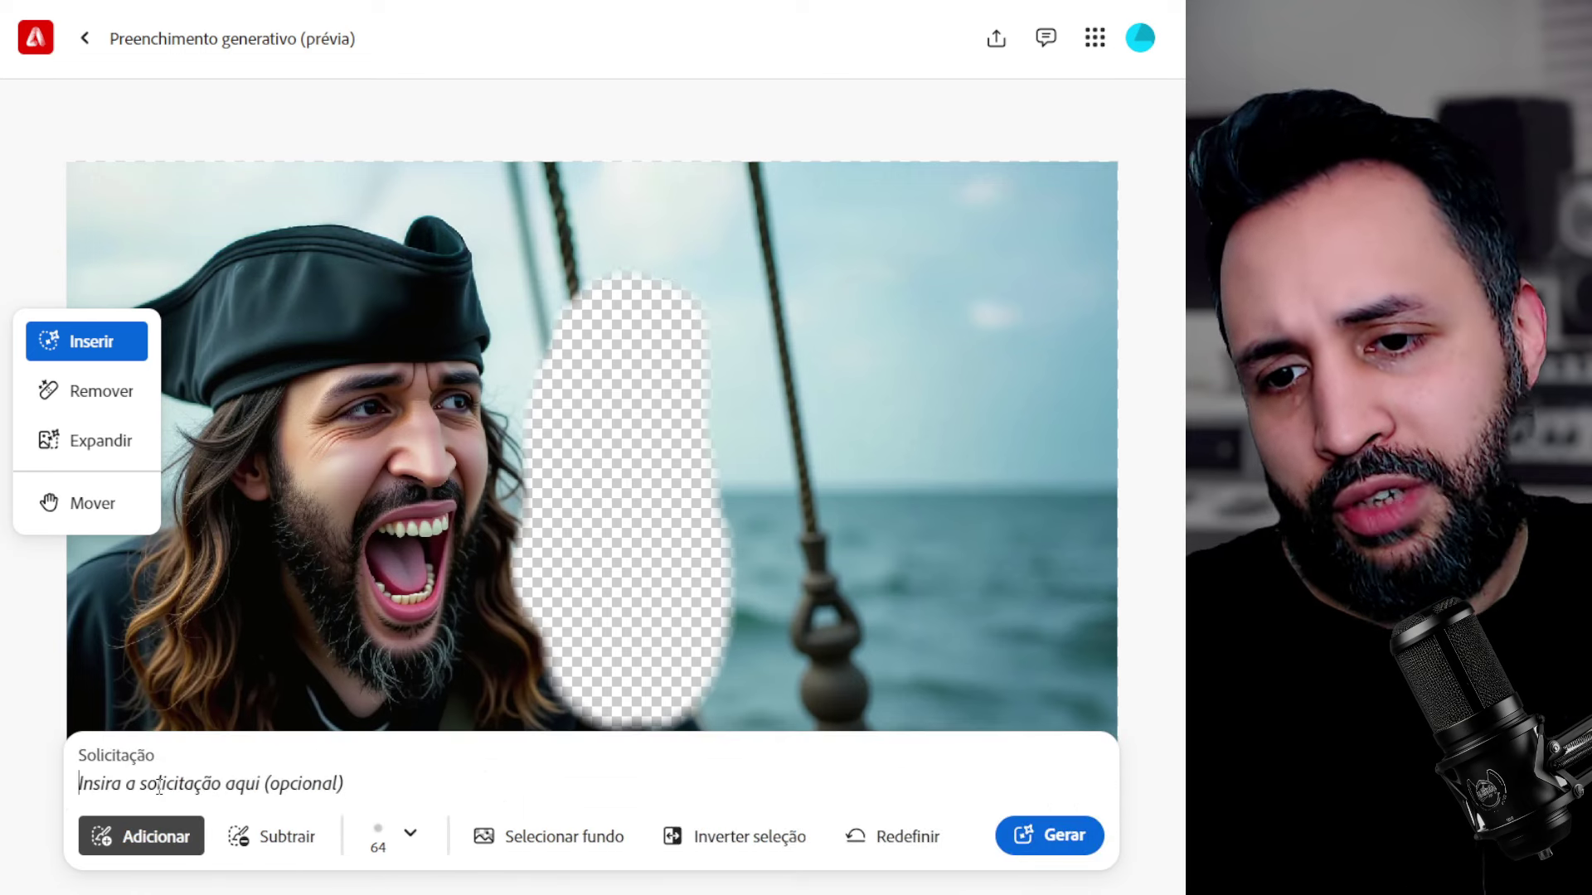
pyautogui.write('a')
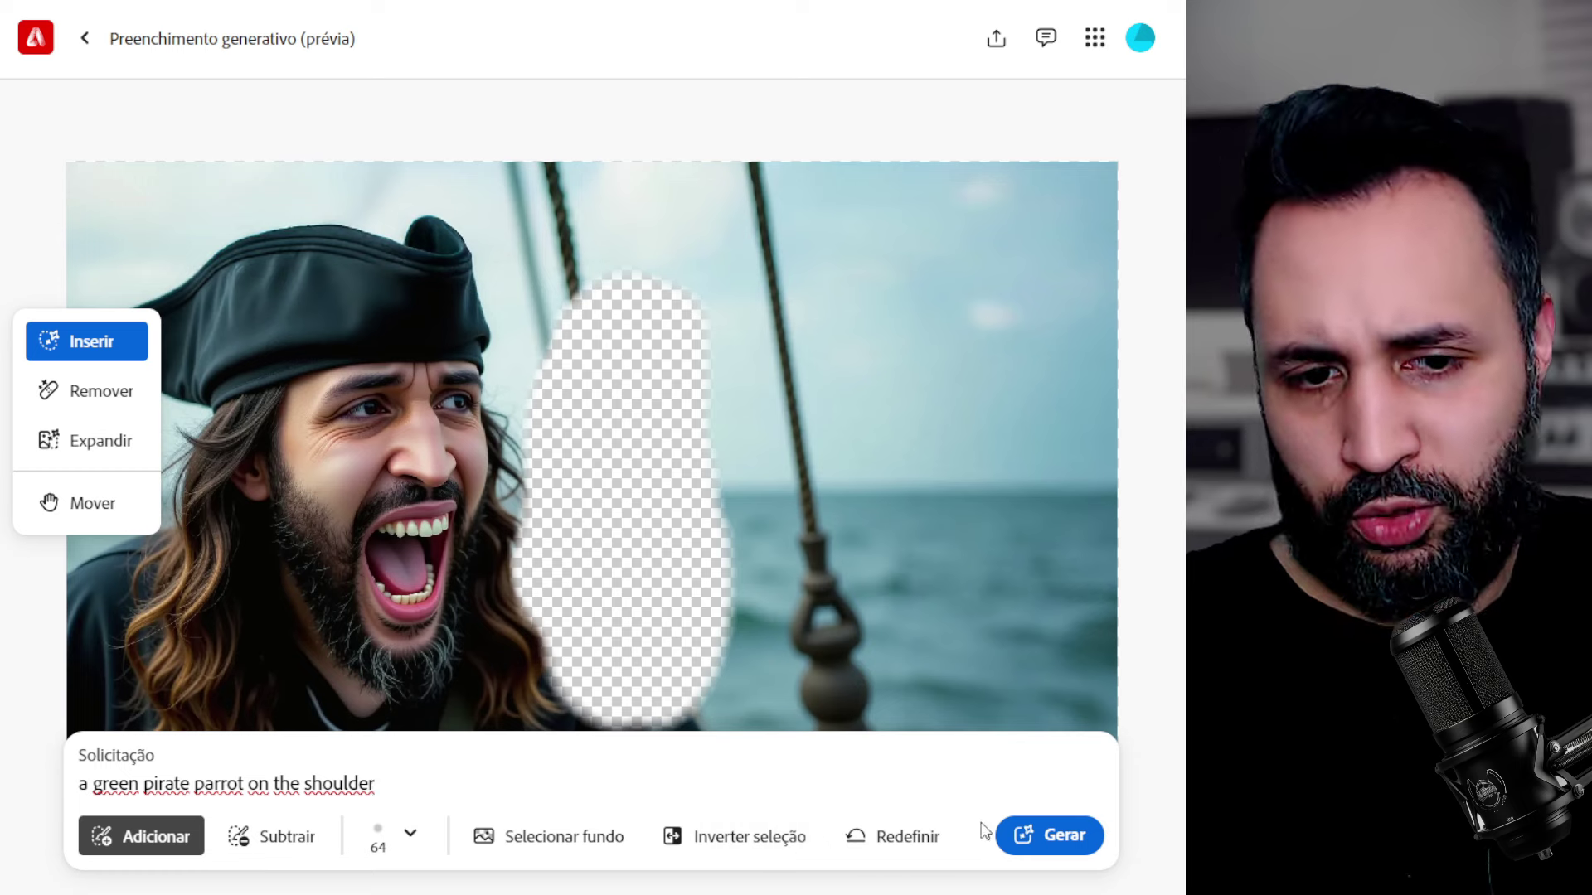
pyautogui.click(1037, 850)
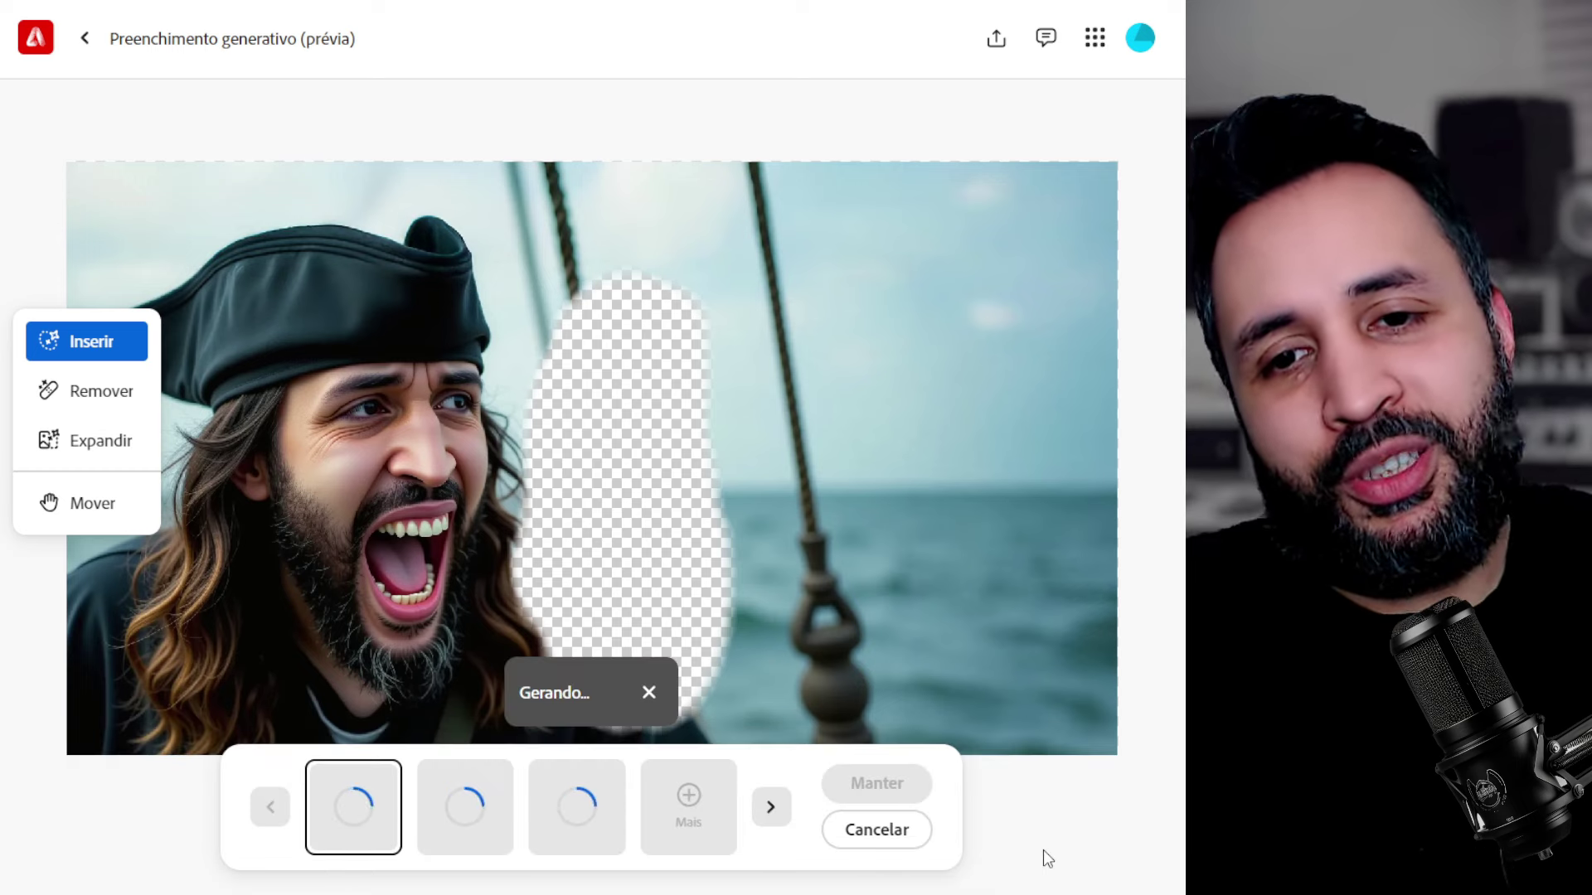
# Review the third parrot result, generate more variations and keep the third one of the new set
pyautogui.click(576, 807)
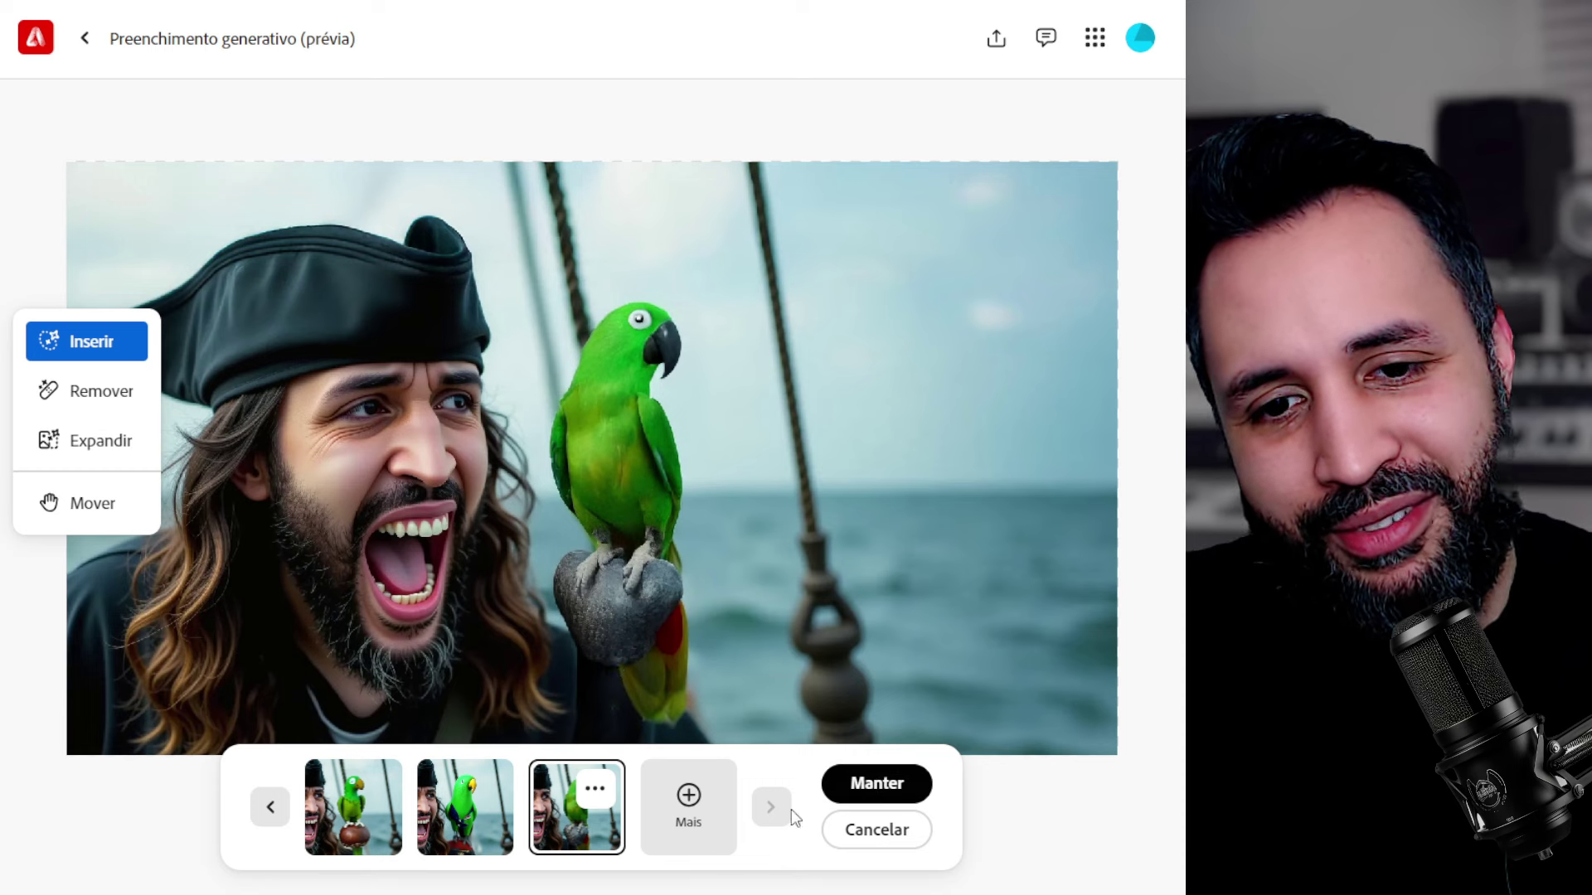
pyautogui.click(693, 801)
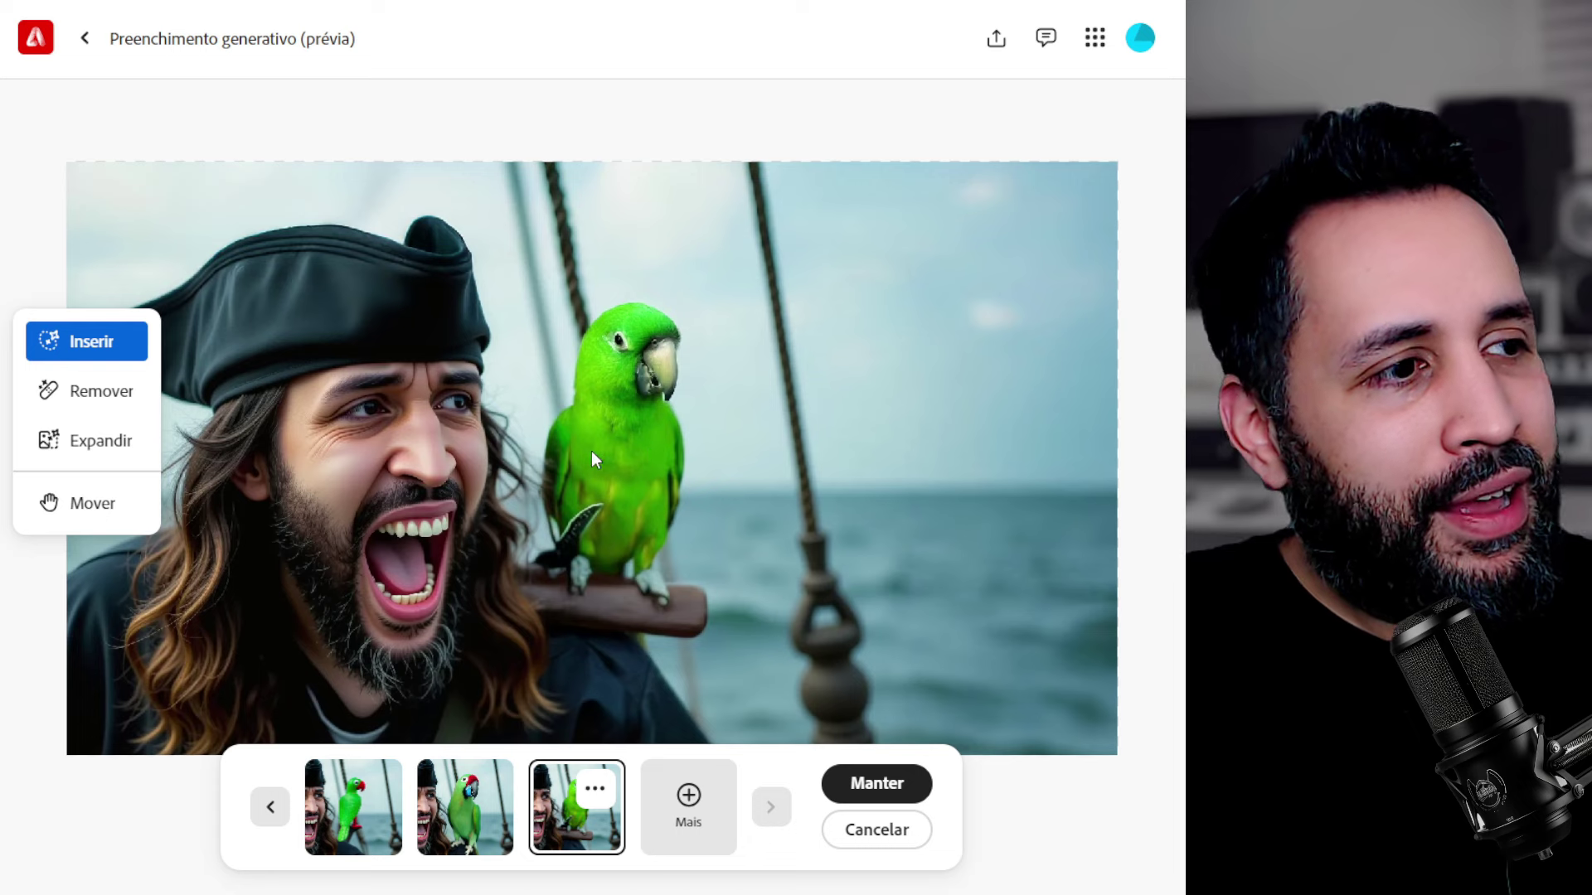
pyautogui.click(844, 778)
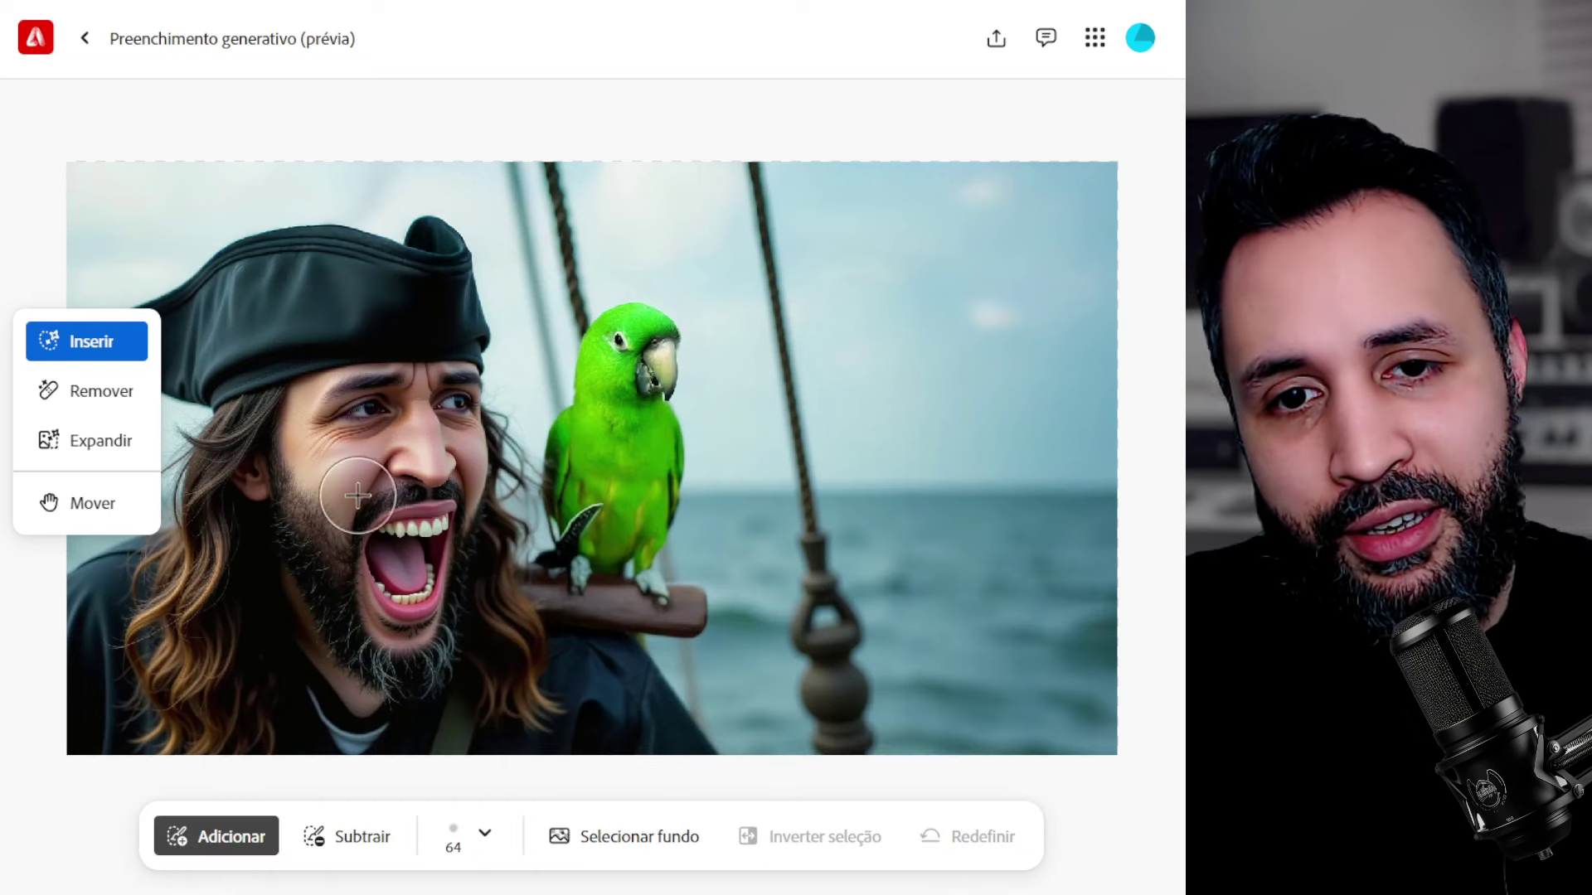
# Brush over the perch and tail area beneath the parrot and generate "pirate shoulderguard" there
pyautogui.moveTo(567, 594)
pyautogui.mouseDown()
pyautogui.moveTo(540, 586)
pyautogui.moveTo(535, 557)
pyautogui.moveTo(572, 515)
pyautogui.moveTo(590, 526)
pyautogui.mouseUp()
pyautogui.moveTo(576, 618)
pyautogui.mouseDown()
pyautogui.moveTo(614, 590)
pyautogui.moveTo(633, 630)
pyautogui.moveTo(678, 630)
pyautogui.moveTo(701, 605)
pyautogui.moveTo(687, 587)
pyautogui.moveTo(676, 626)
pyautogui.moveTo(631, 643)
pyautogui.moveTo(558, 629)
pyautogui.moveTo(543, 655)
pyautogui.mouseUp()
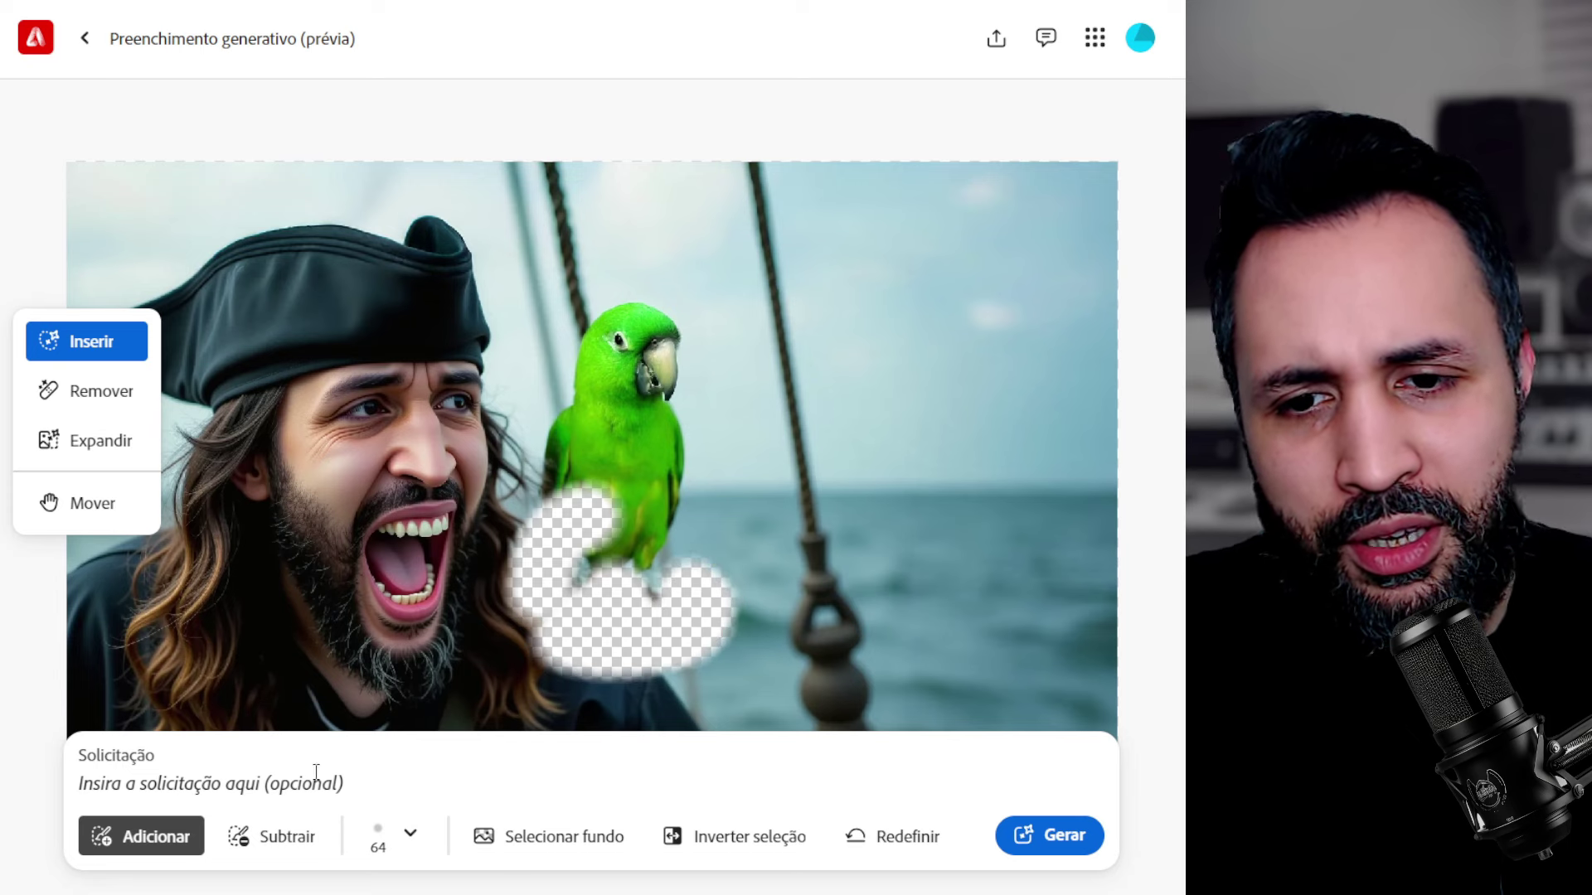
pyautogui.click(155, 782)
pyautogui.write('P')
pyautogui.press('BackSpace')
pyautogui.write('pirate shoulderguard')
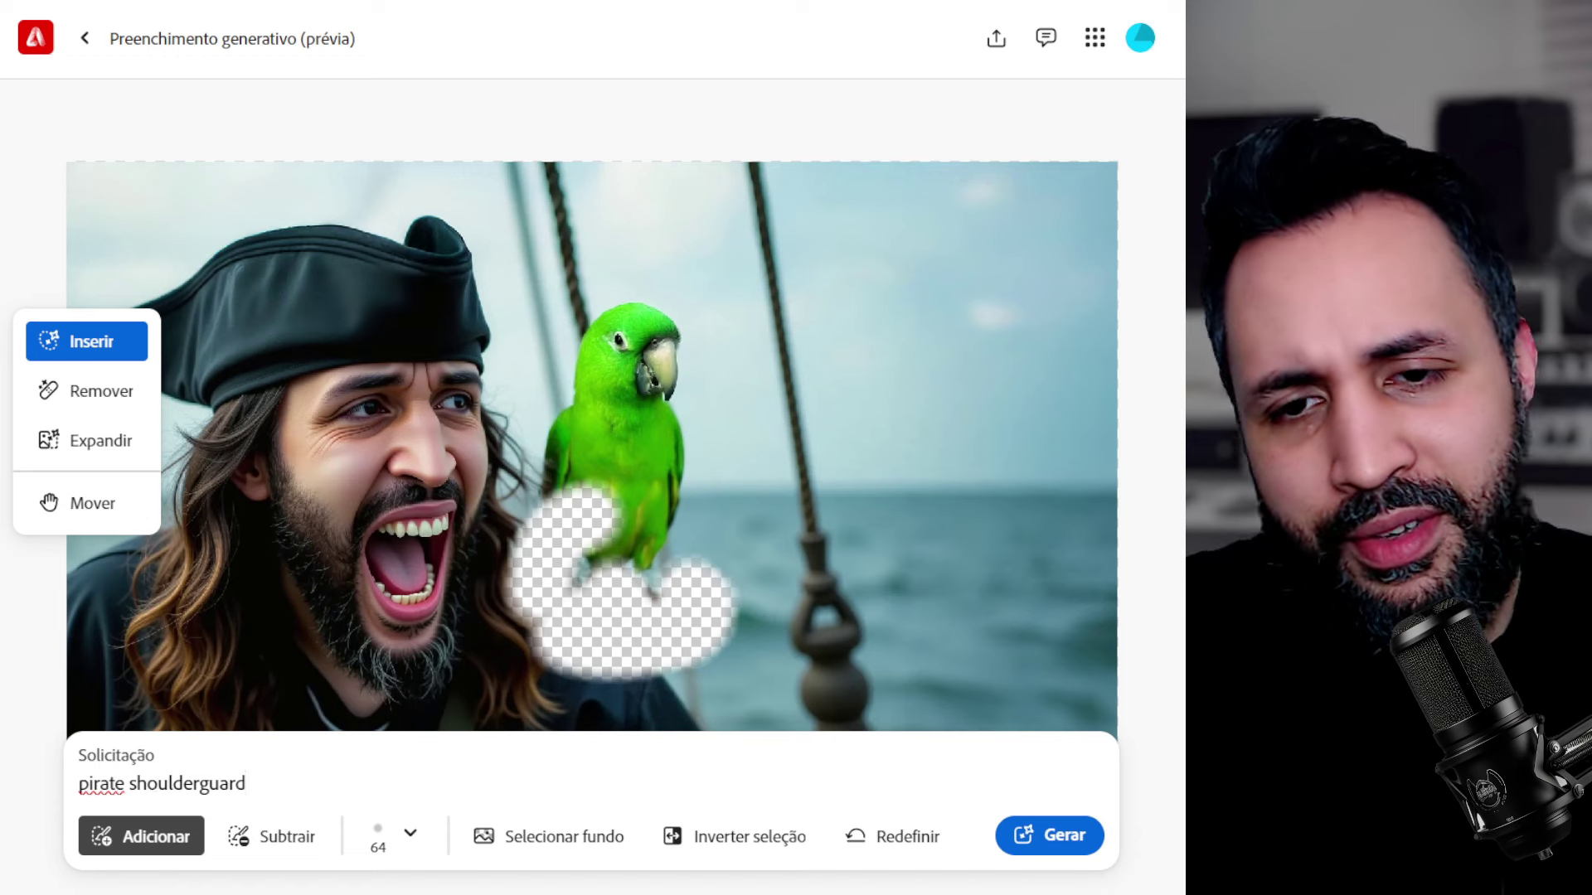
pyautogui.click(1032, 842)
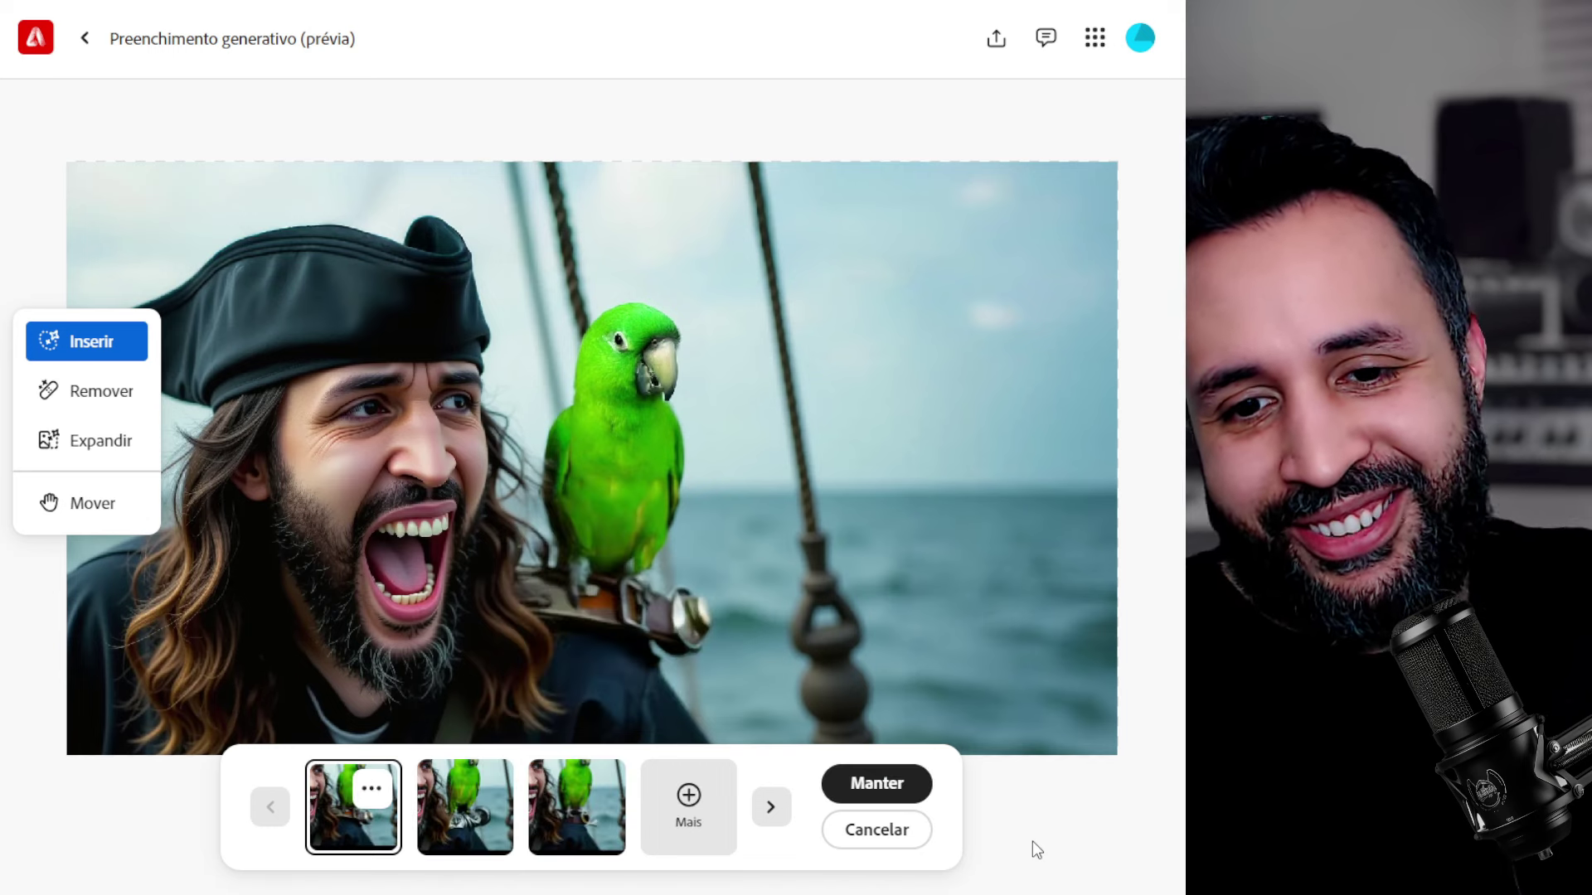
# Compare the shoulder guard variations, keep the second, metallic one and download the finished image
pyautogui.click(598, 846)
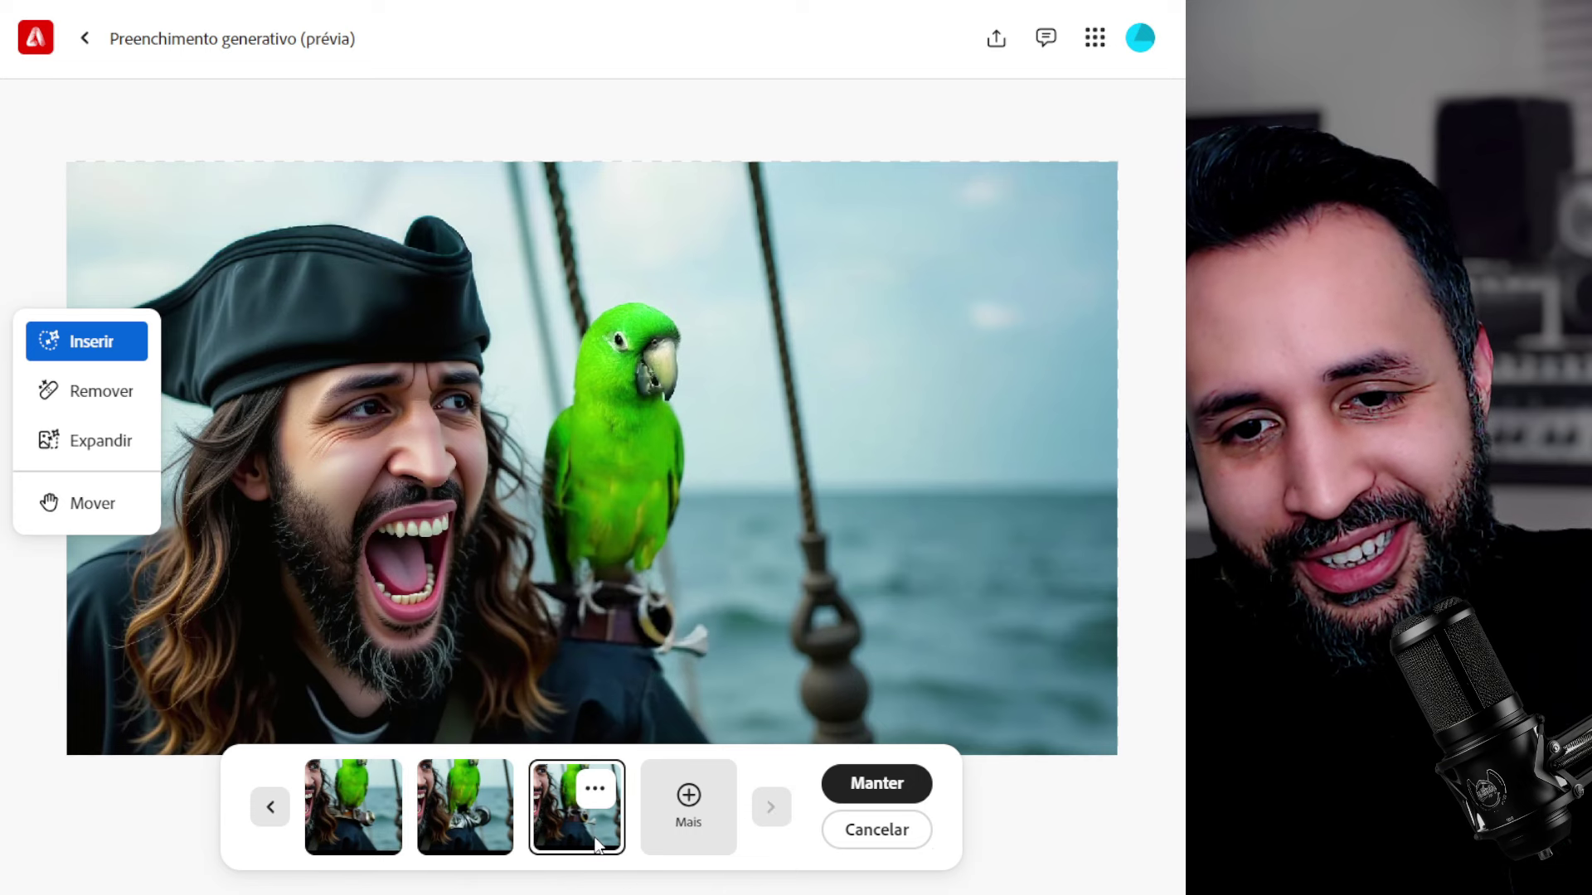
pyautogui.click(448, 834)
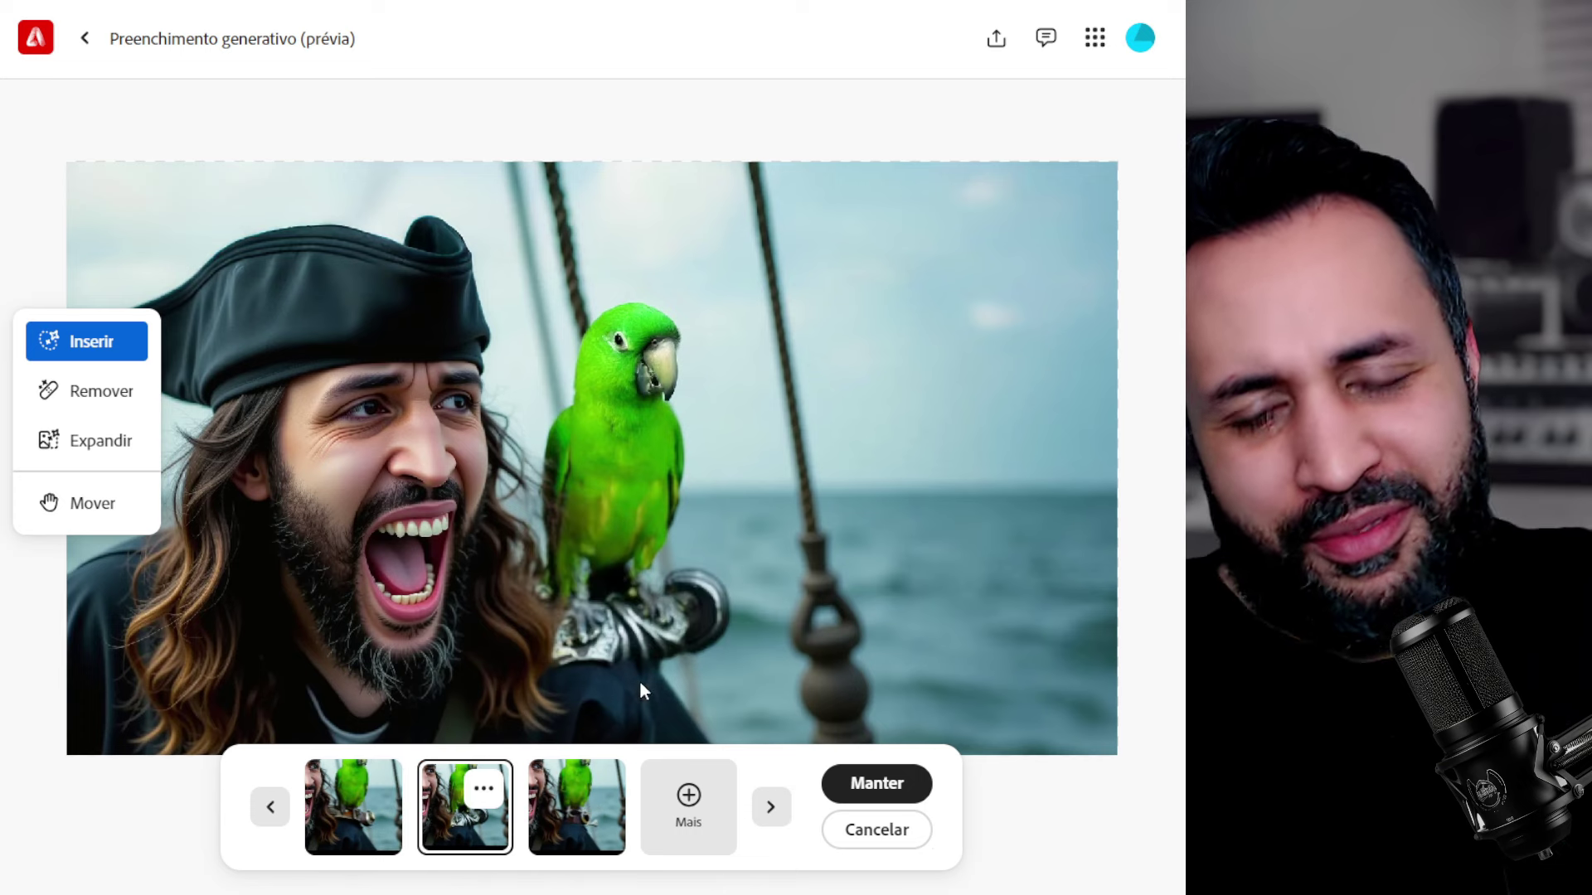
pyautogui.click(330, 831)
pyautogui.click(457, 832)
pyautogui.click(877, 783)
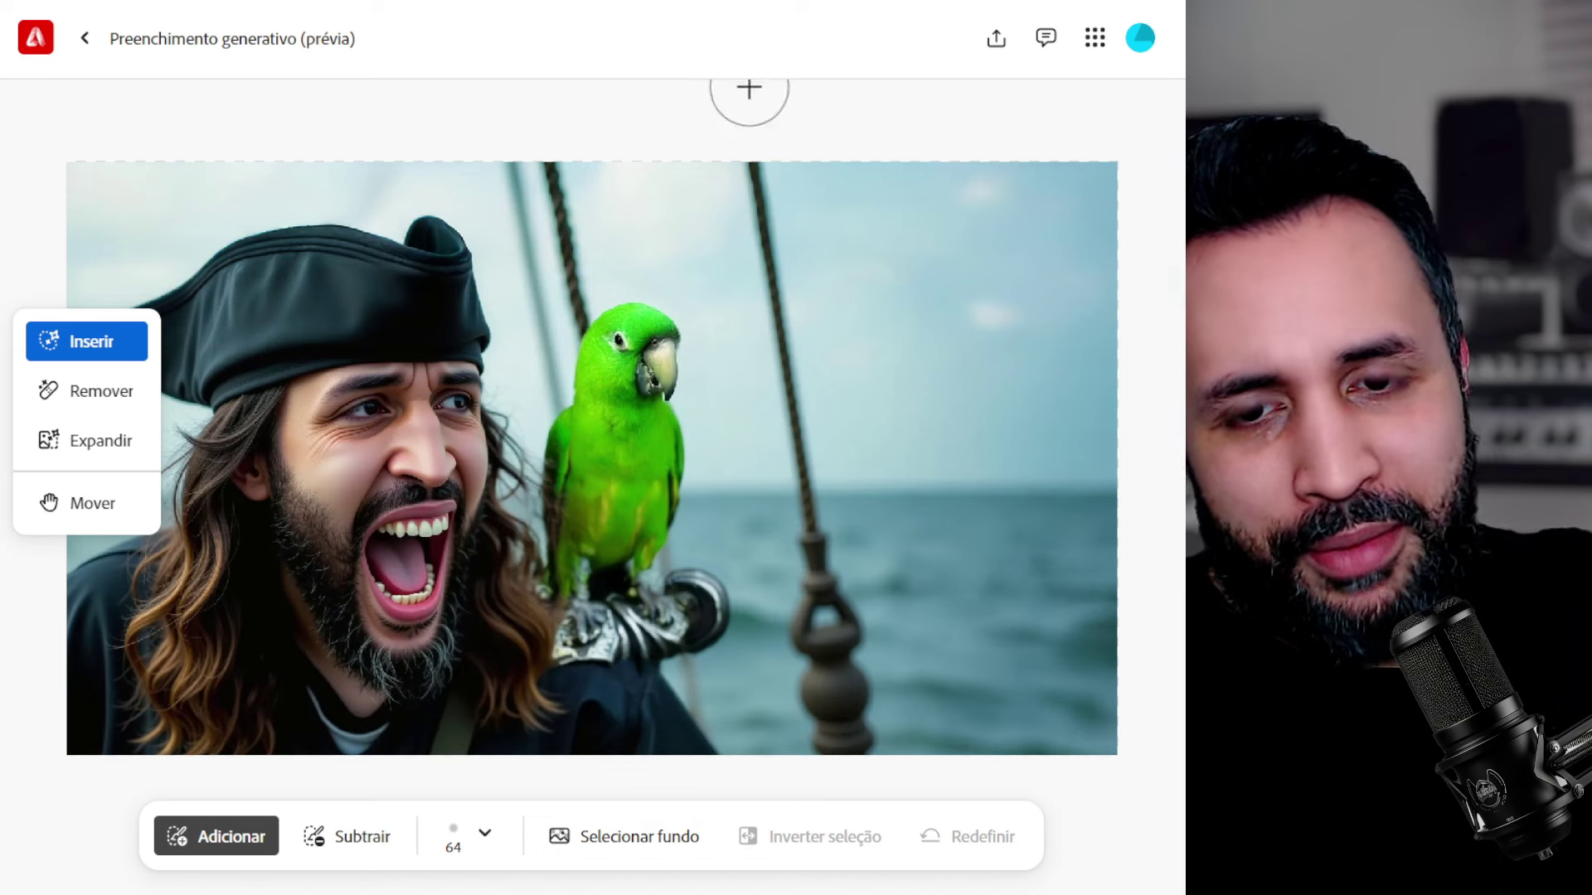
pyautogui.click(997, 42)
pyautogui.click(627, 77)
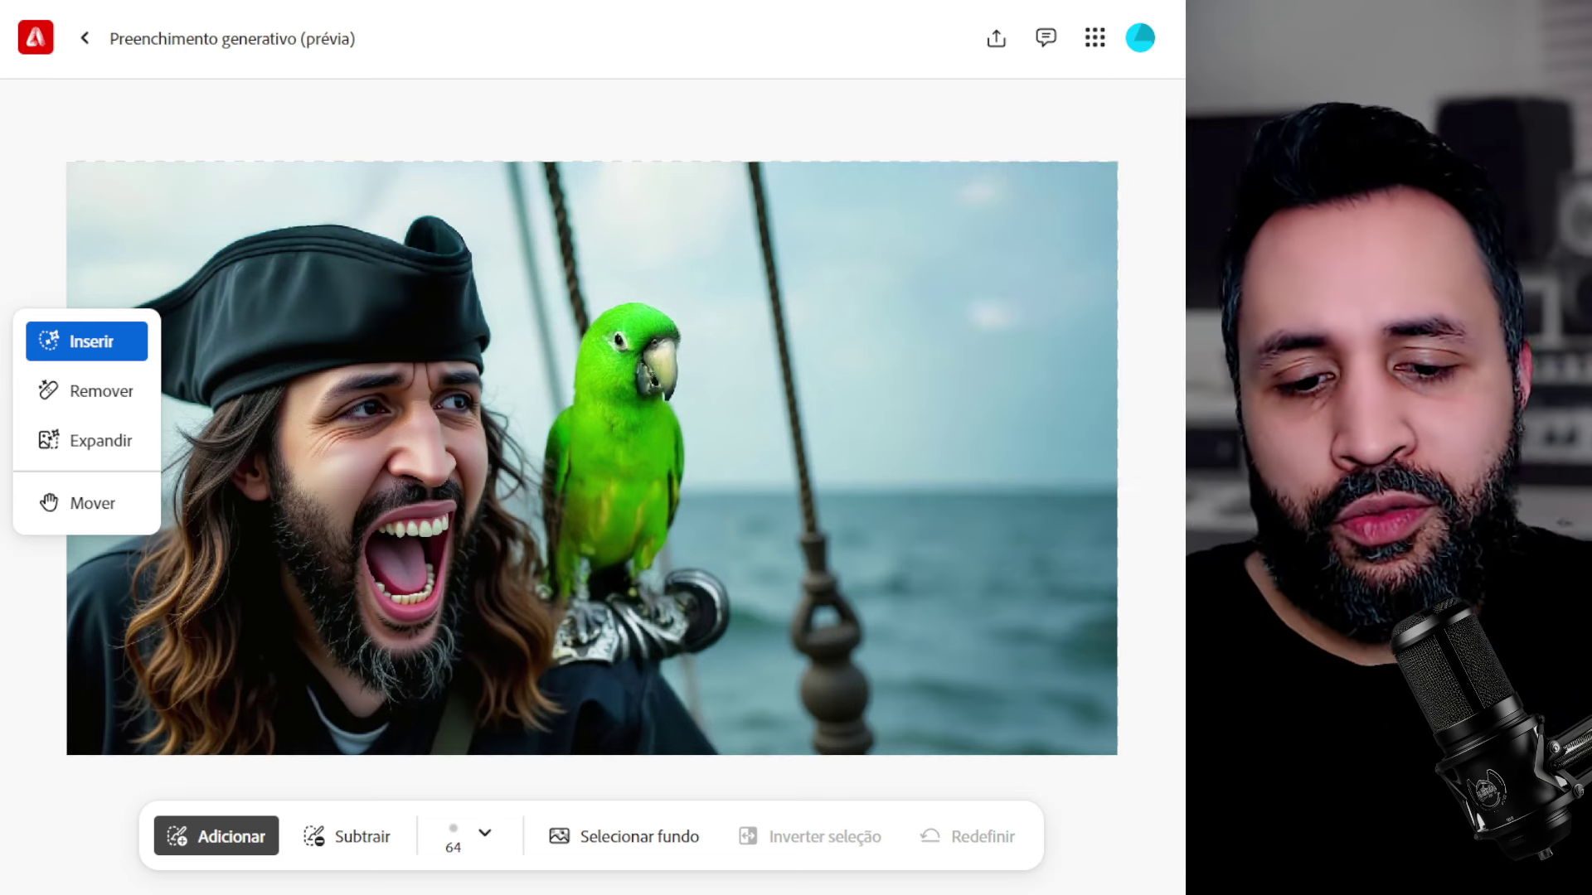
# Open Photopea and create a new 1280 × 720 pixel project with a white background
pyautogui.hotkey('ctrl', 'l')
pyautogui.write('photopea')
pyautogui.press('Return')
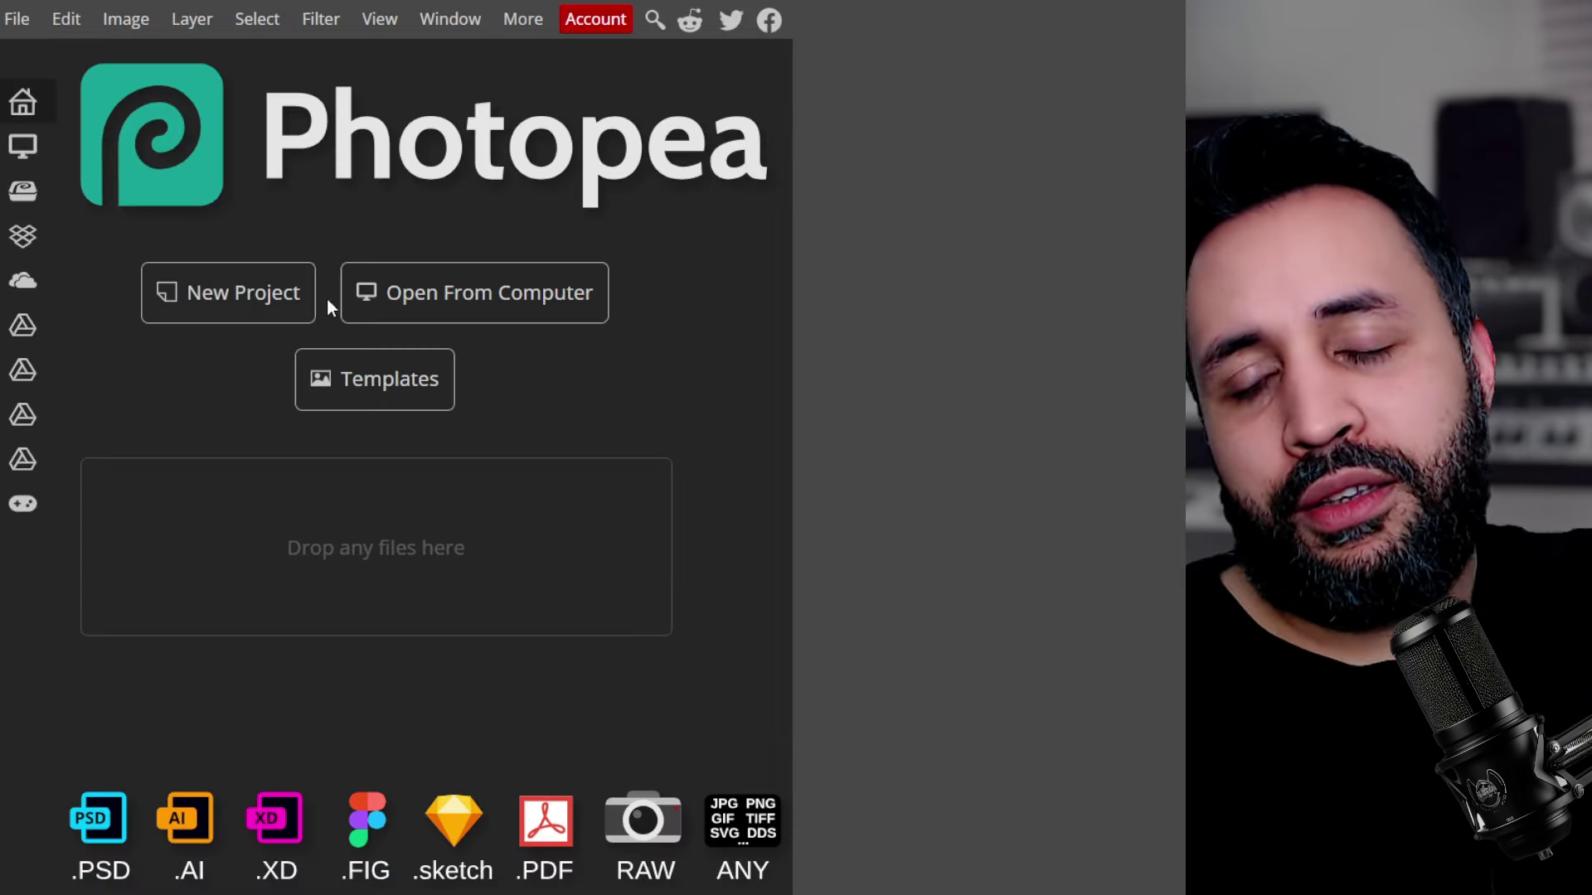
pyautogui.click(257, 292)
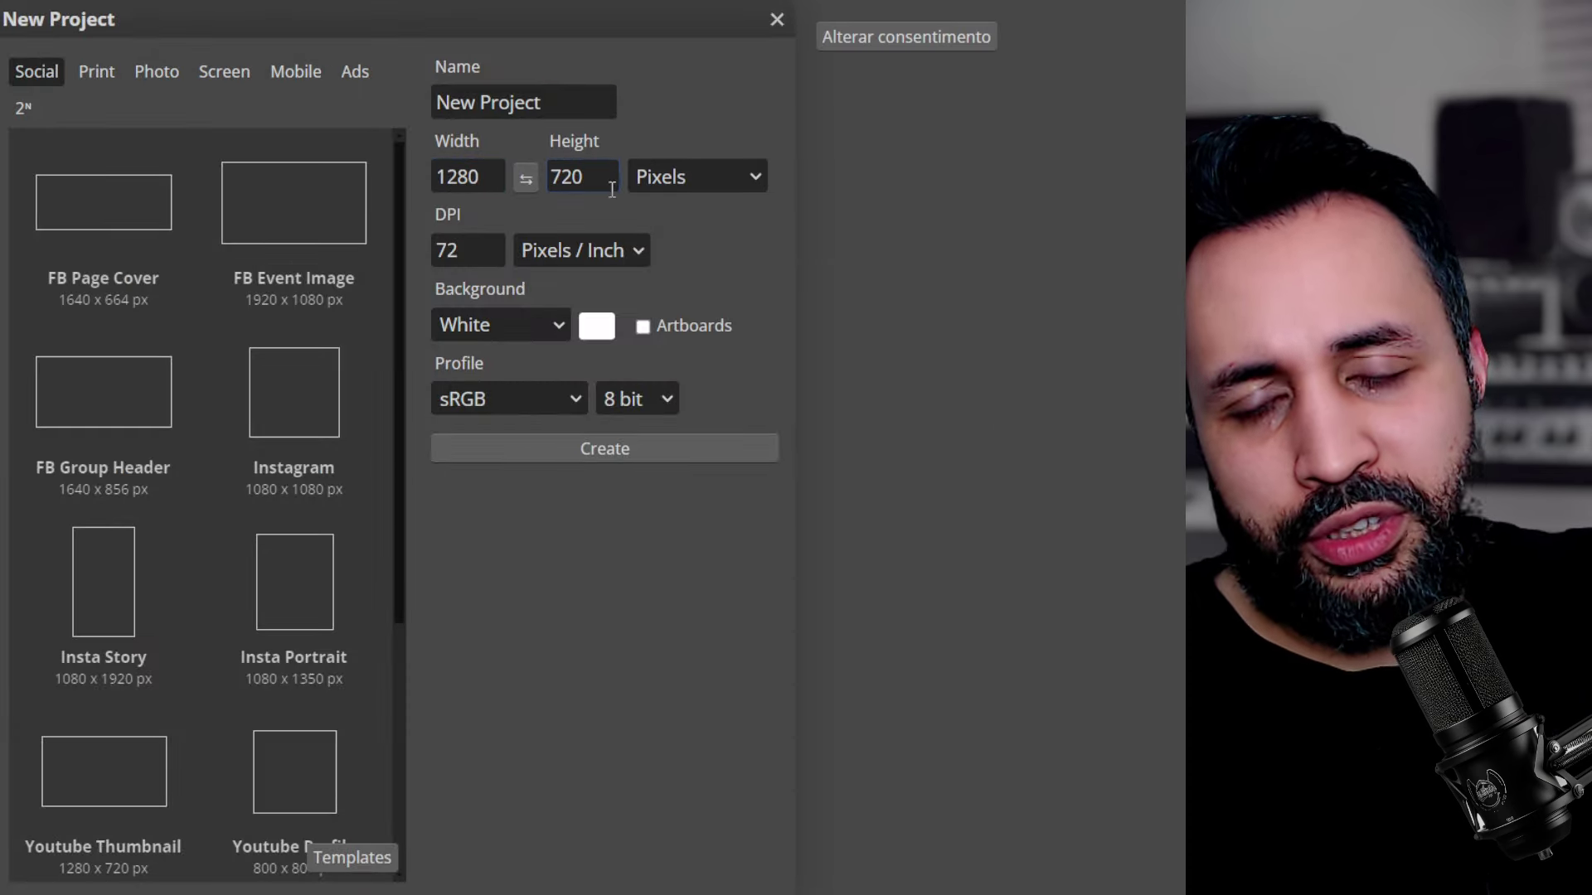
pyautogui.click(632, 455)
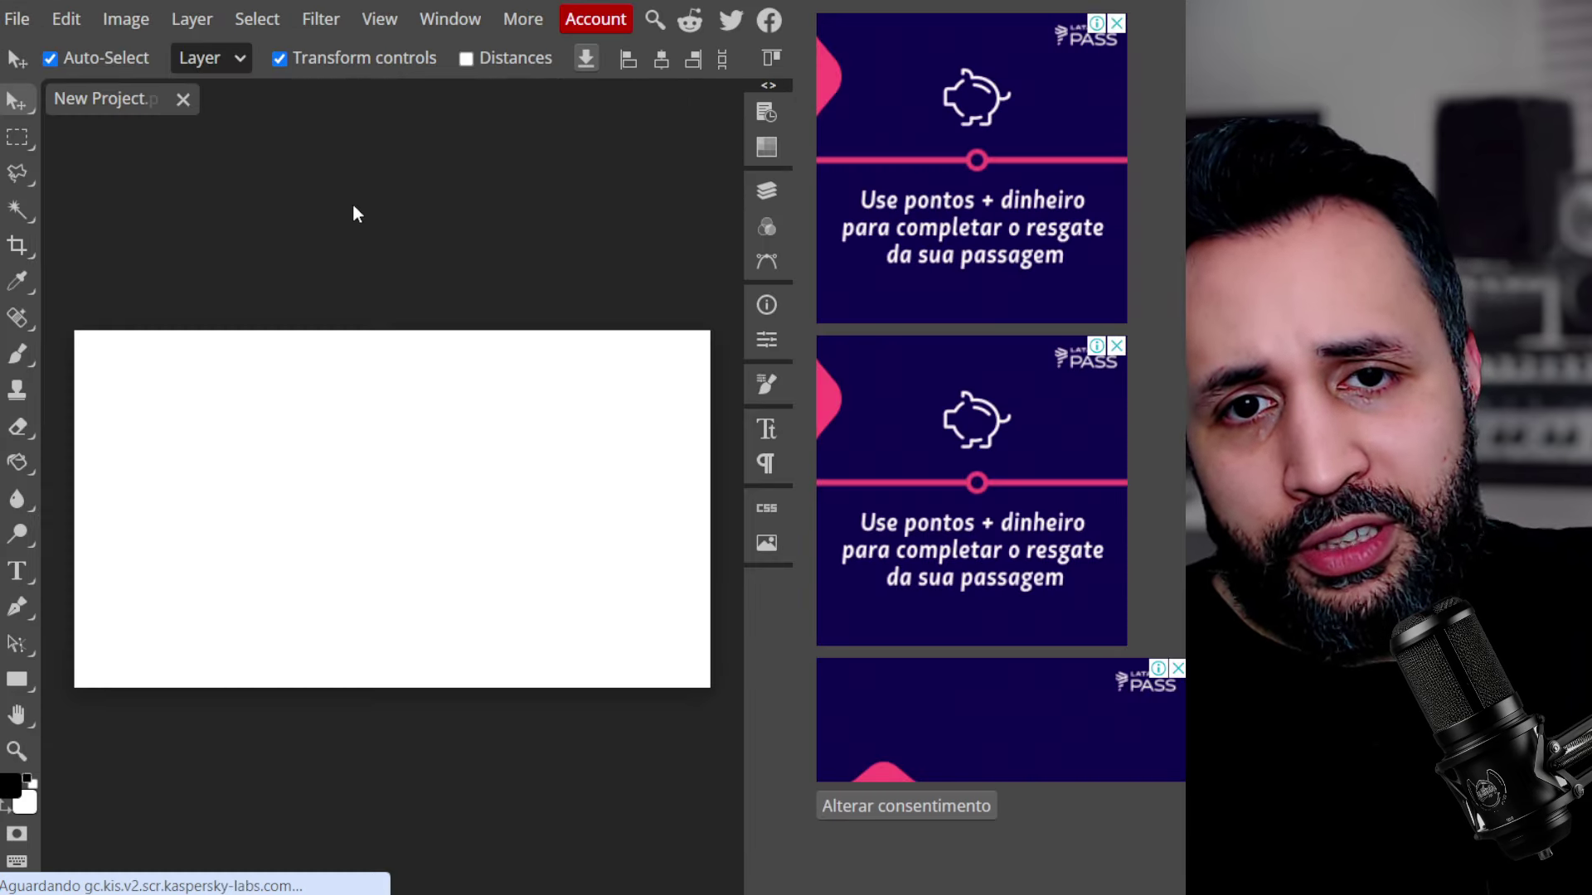
# Place the downloaded Firefly pirate image into the project at full canvas size and expand the history and layers display
pyautogui.click(17, 20)
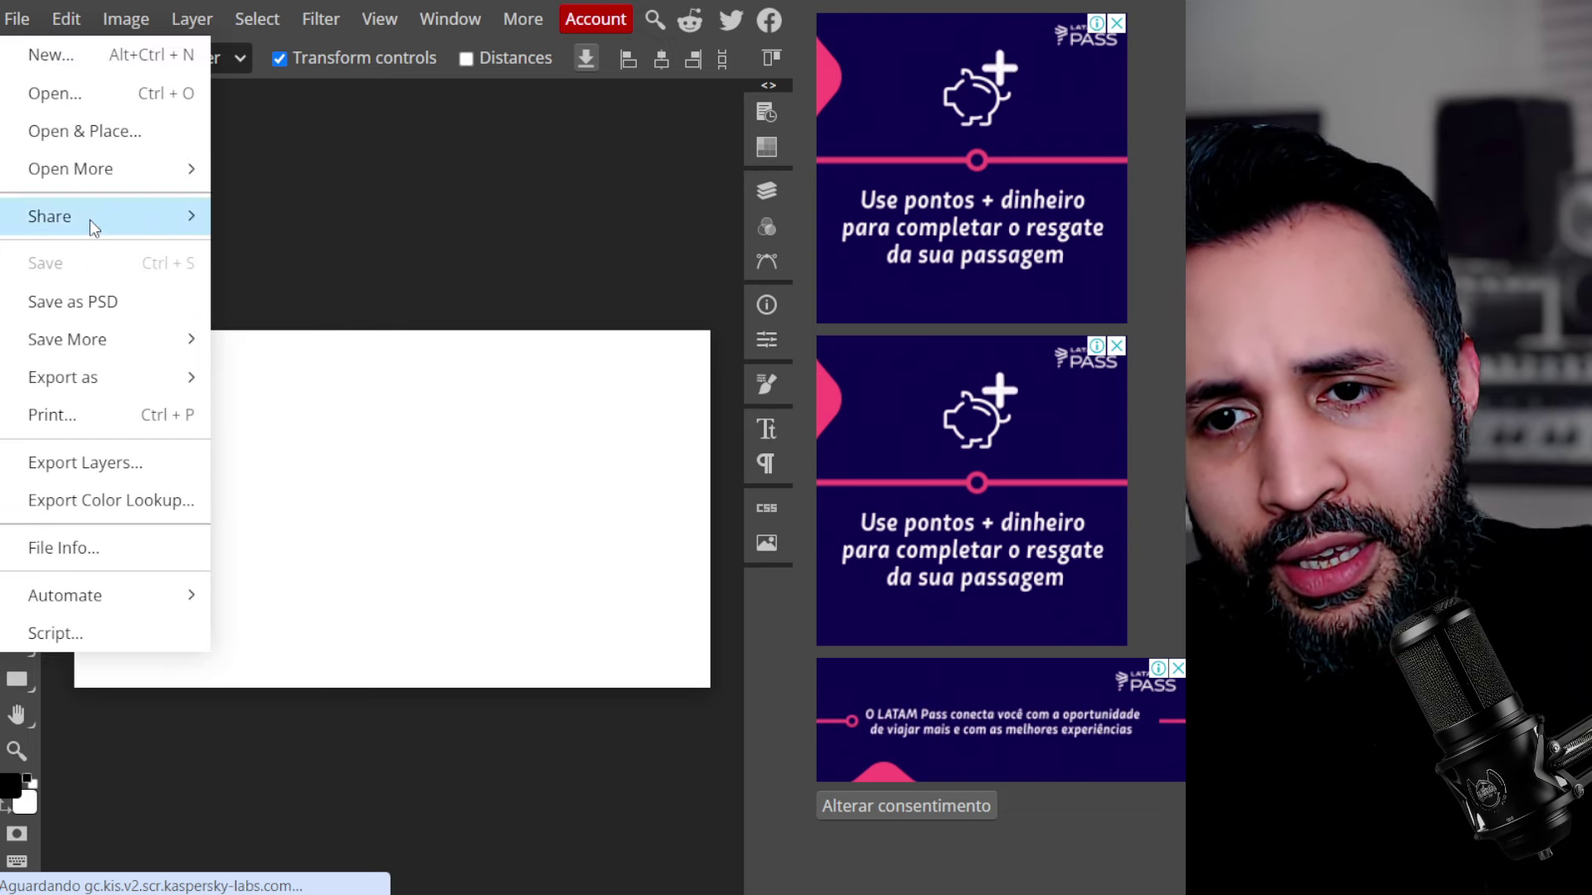
pyautogui.click(92, 132)
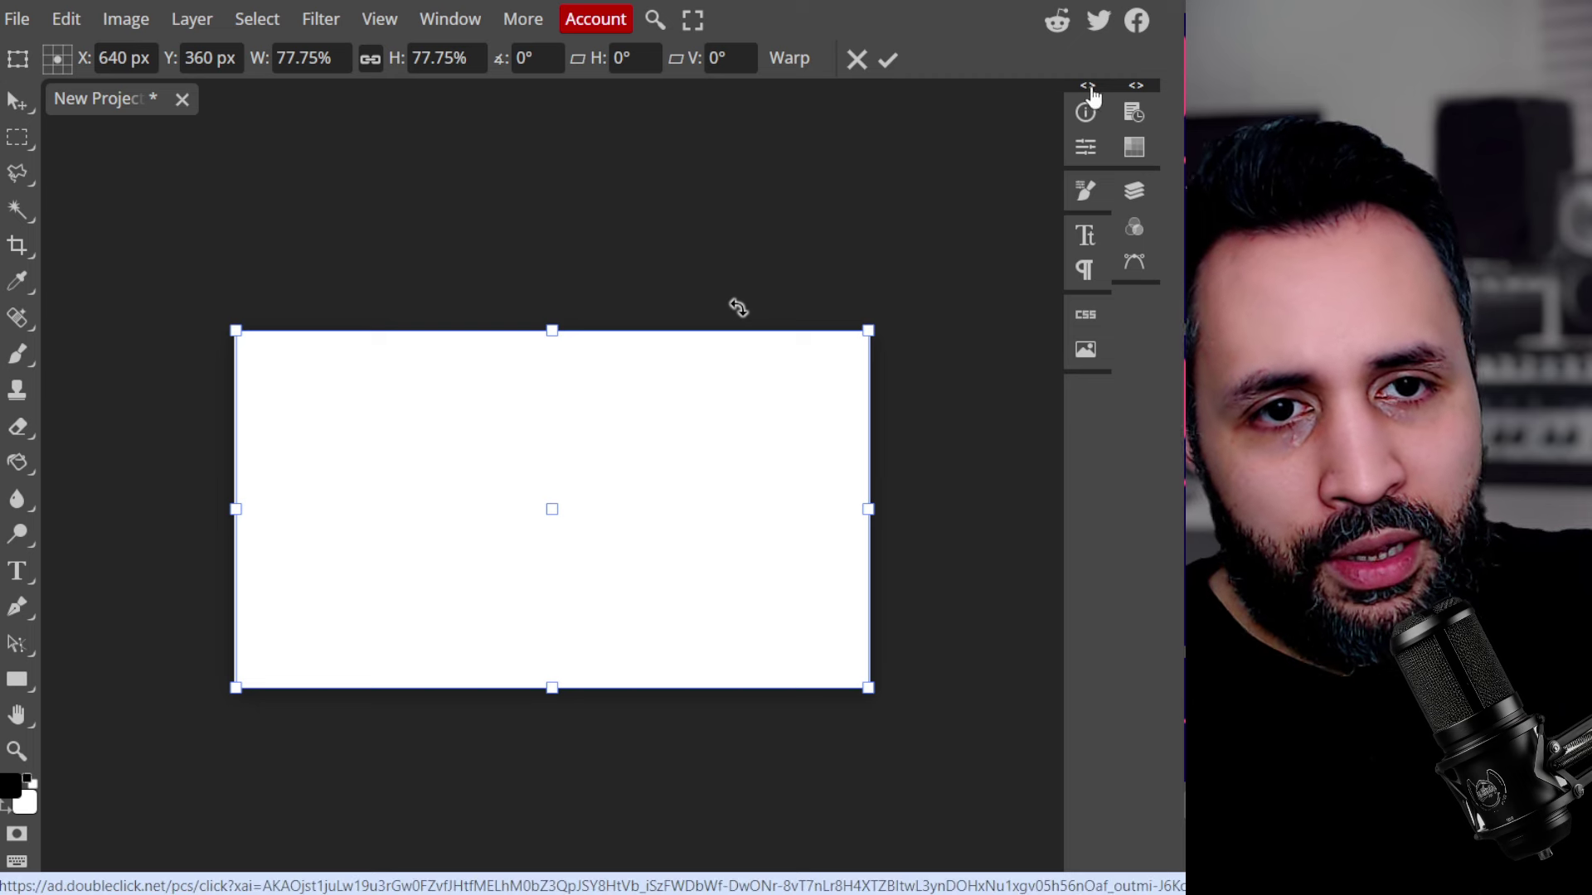
pyautogui.click(1088, 86)
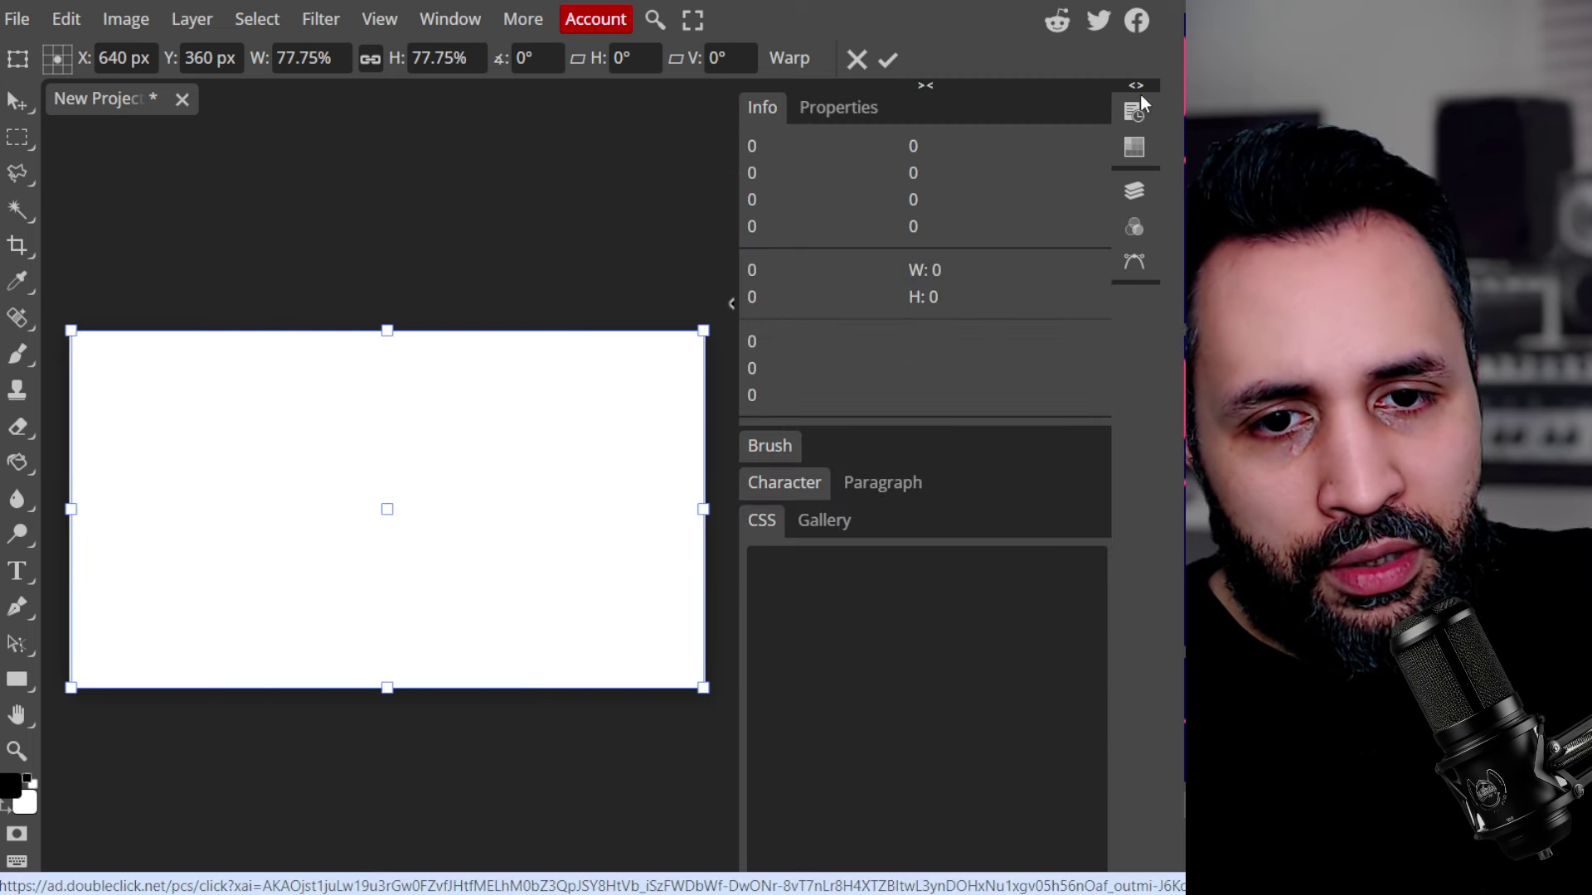
pyautogui.click(926, 86)
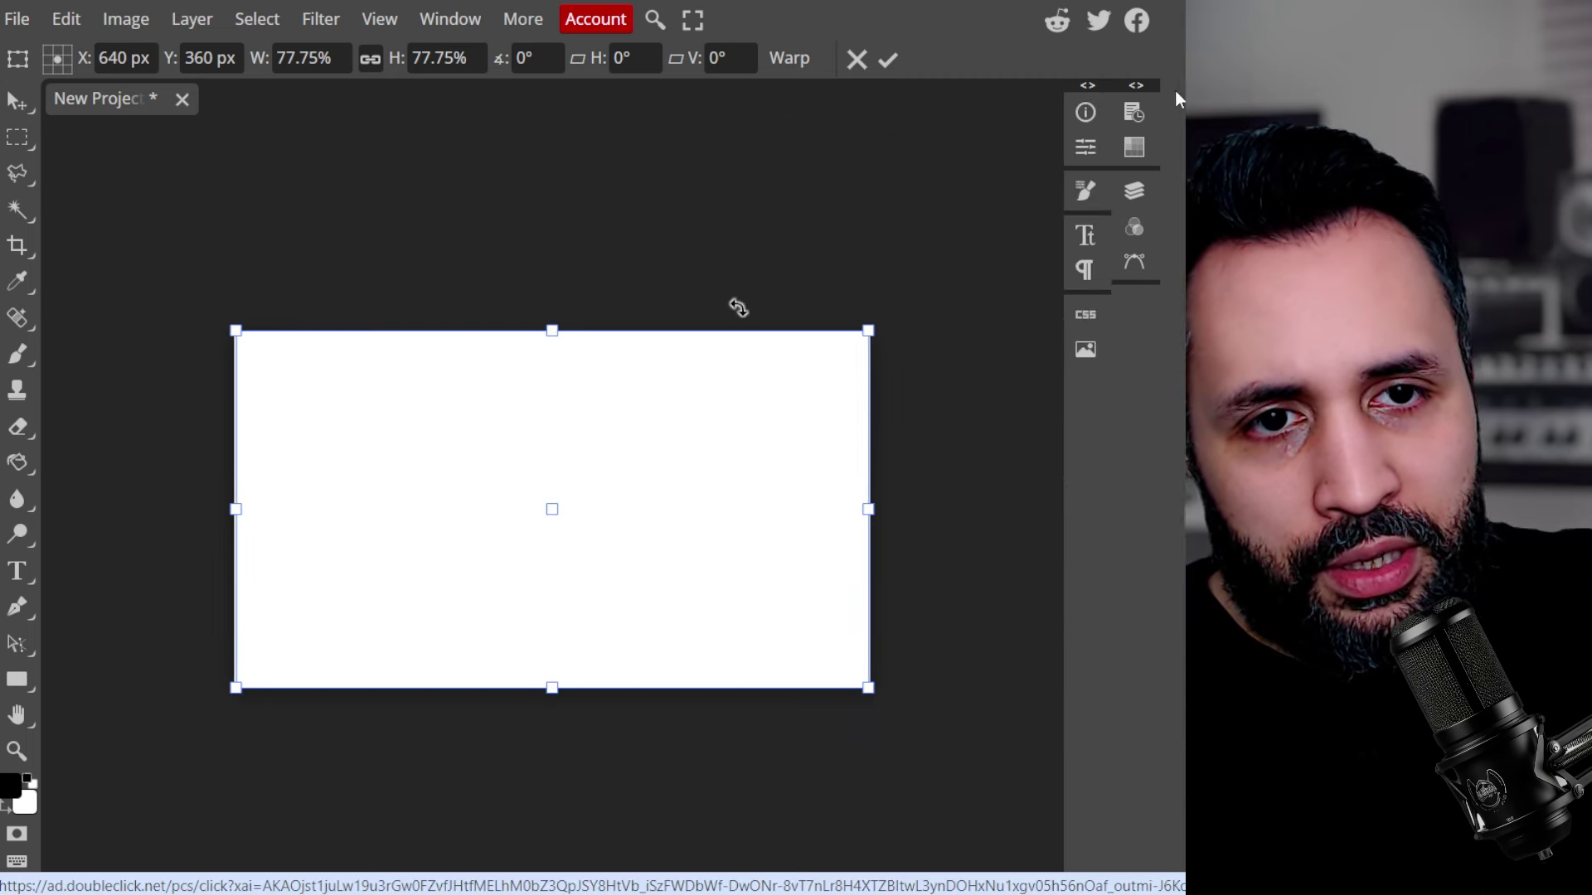
pyautogui.click(1136, 89)
pyautogui.press('Return')
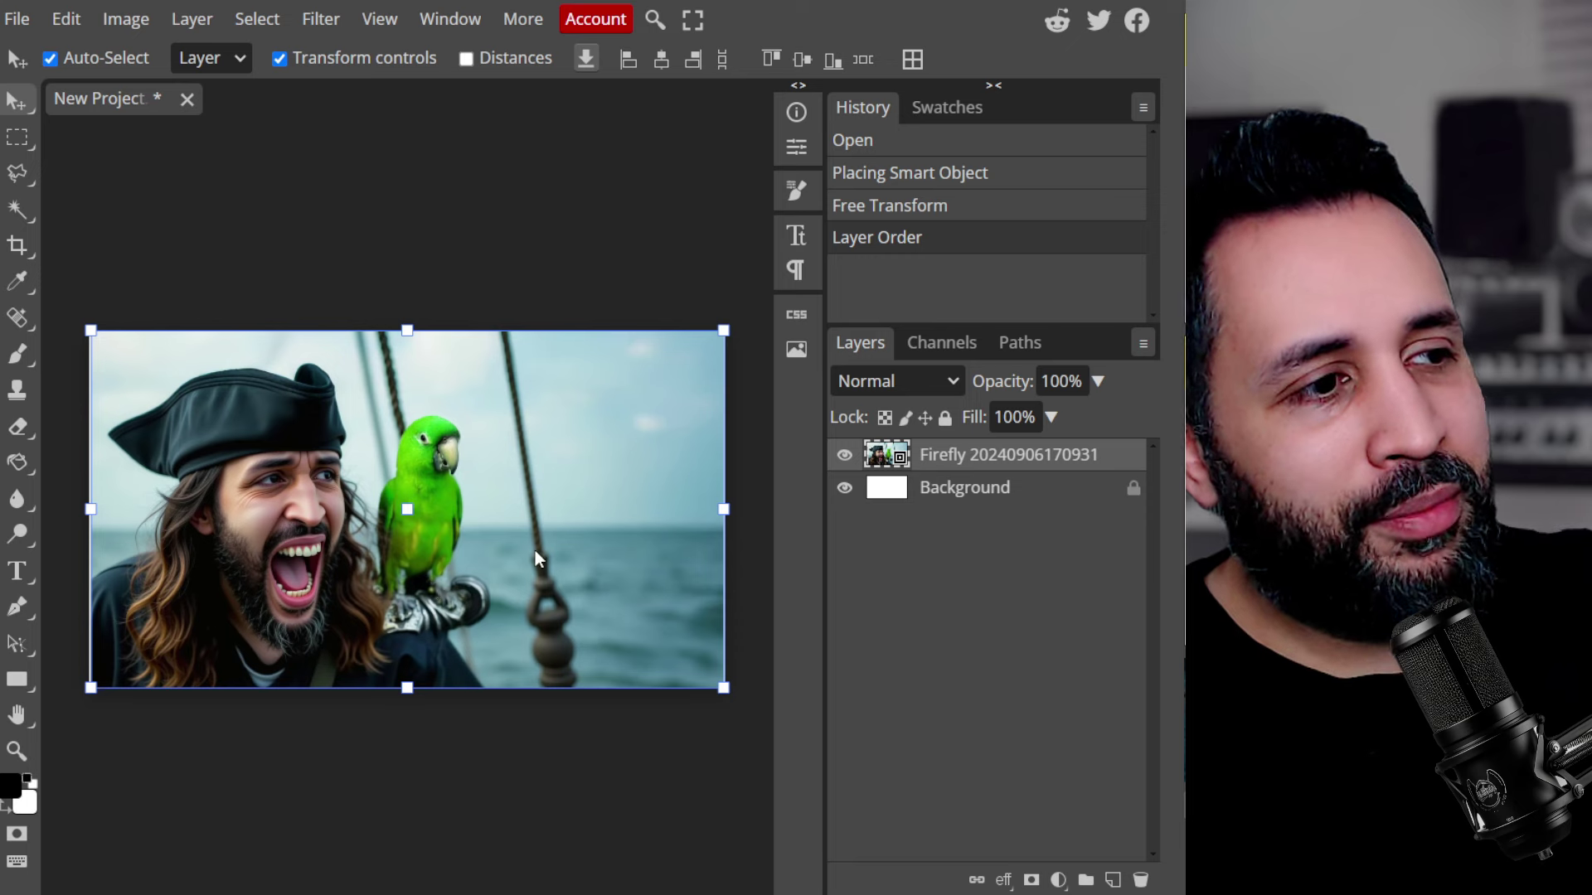
# Choose the Brush Tool, reduce its hardness to 0% and rasterize the Firefly image layer for painting
pyautogui.click(13, 360)
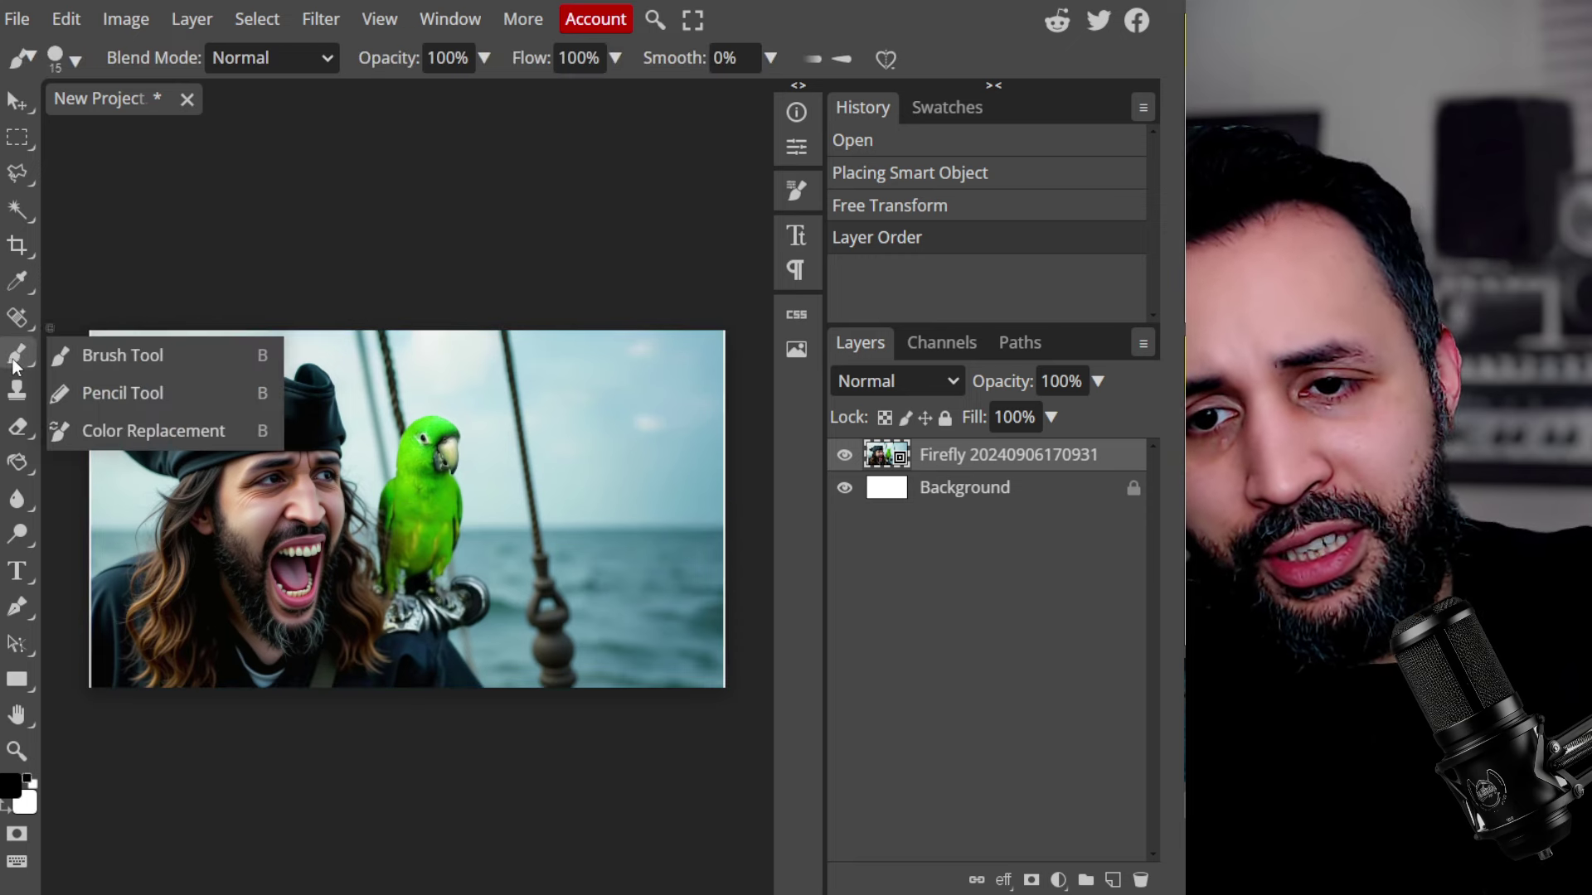
pyautogui.click(84, 355)
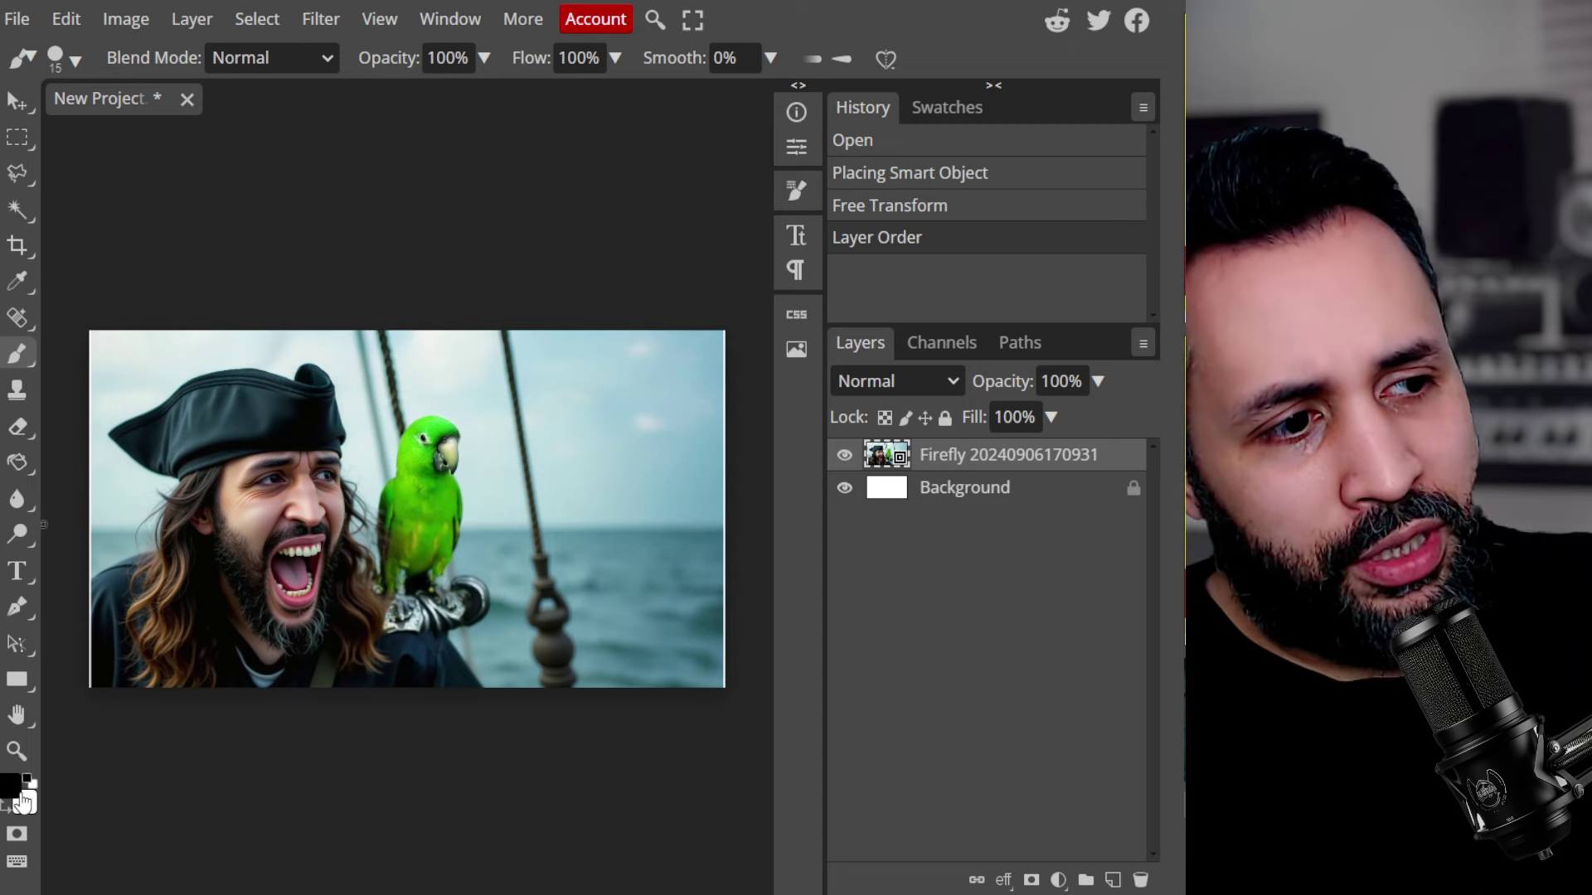
pyautogui.rightClick(626, 391)
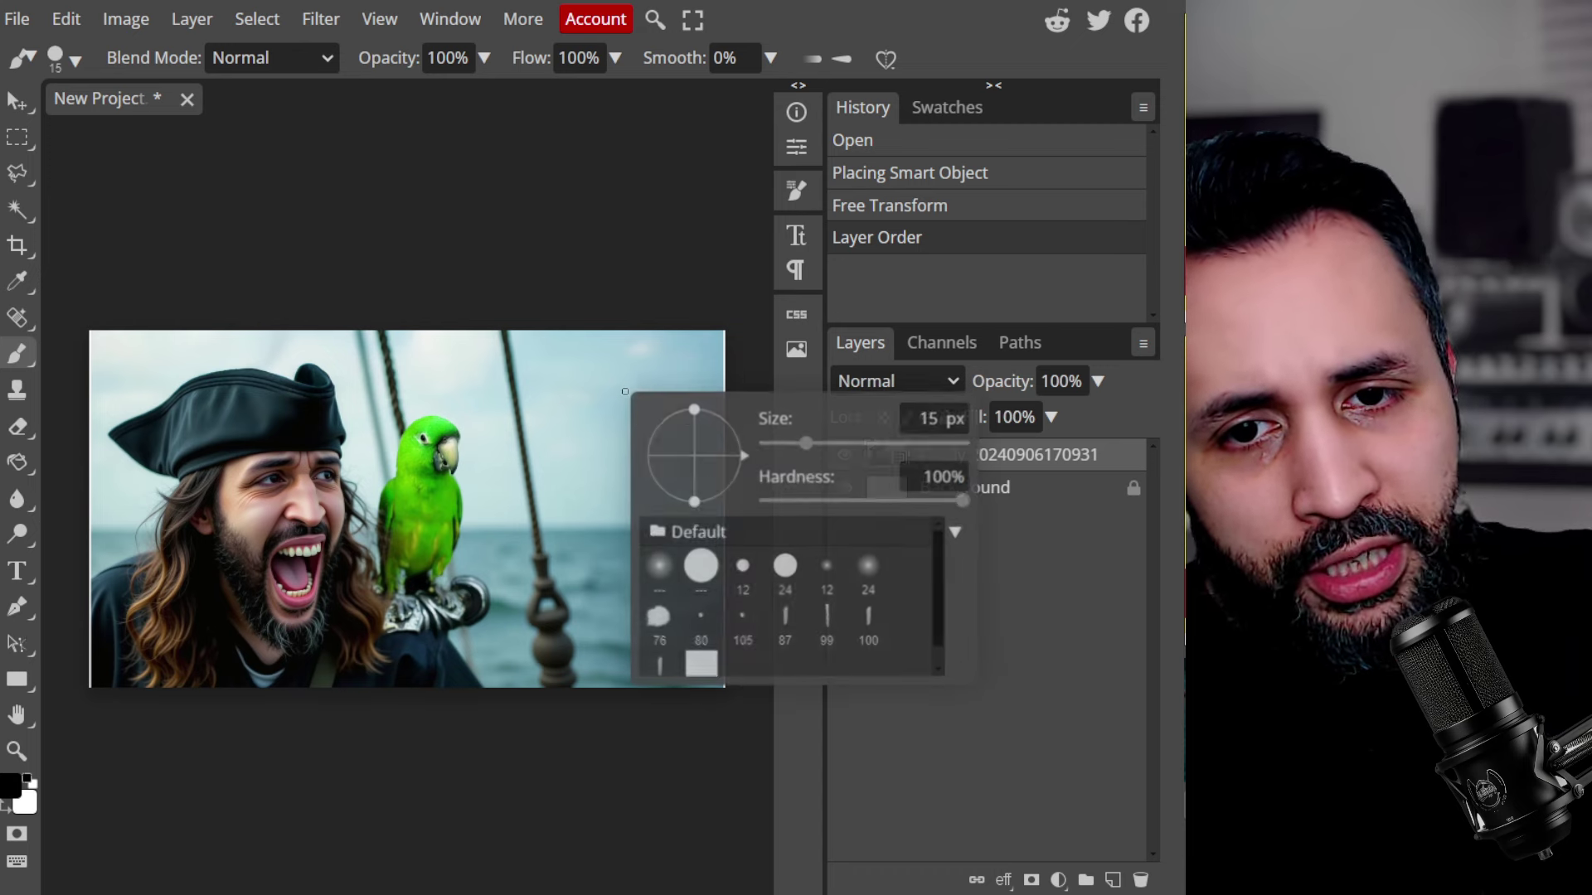
pyautogui.moveTo(809, 501); pyautogui.dragTo(751, 516)
pyautogui.click(718, 361)
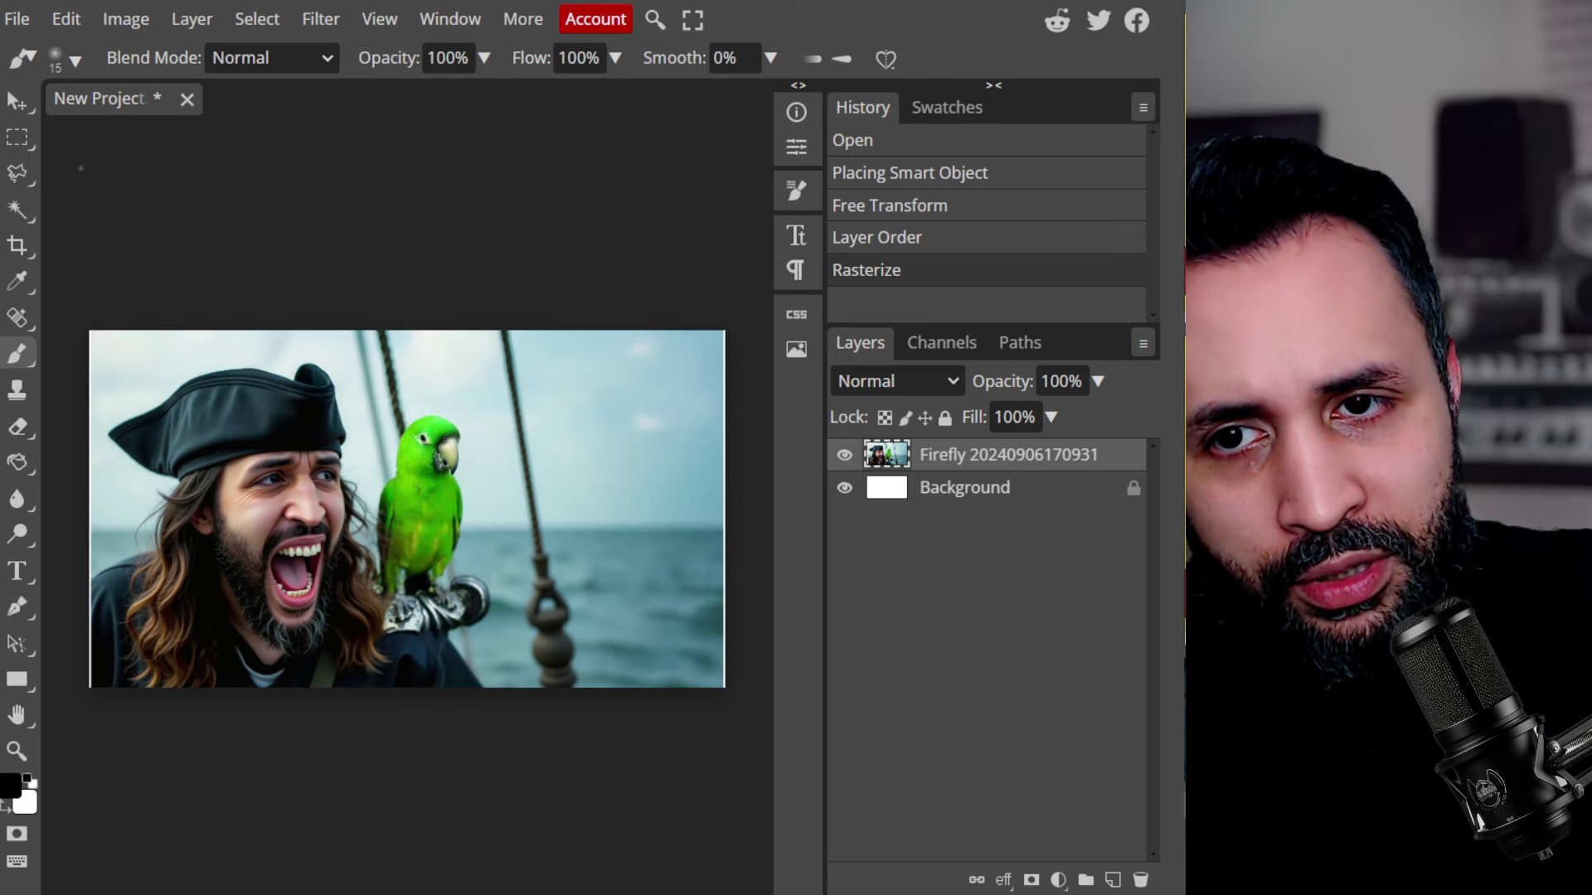
# Enlarge the Firefly image layer slightly past the canvas edges to cover the white borders, finishing with a 101.47% scale
pyautogui.click(12, 109)
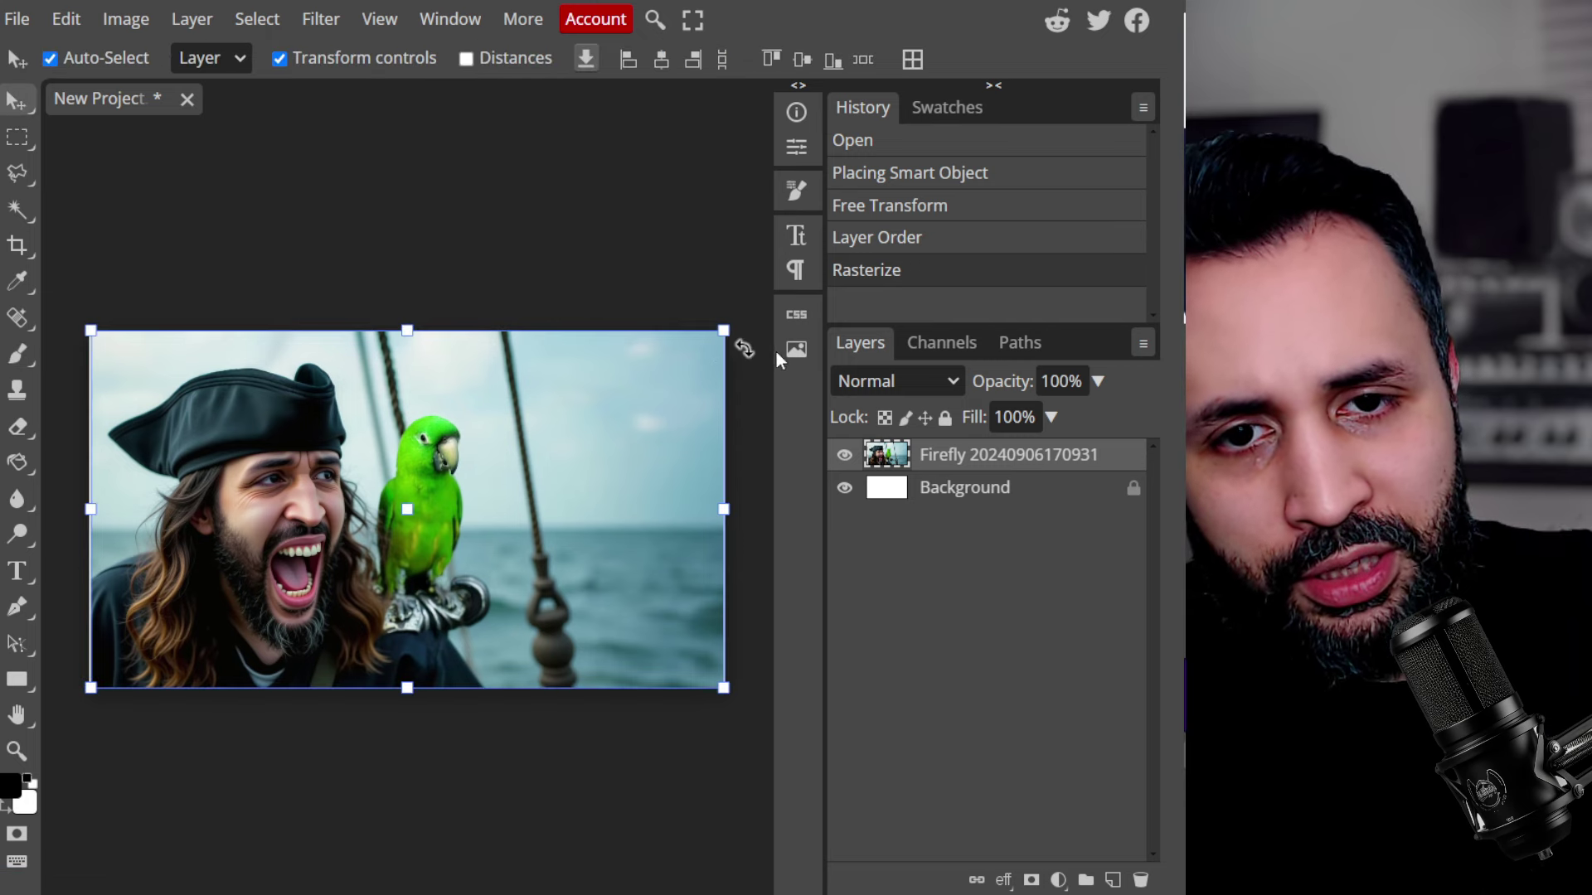
pyautogui.moveTo(724, 328); pyautogui.dragTo(727, 329)
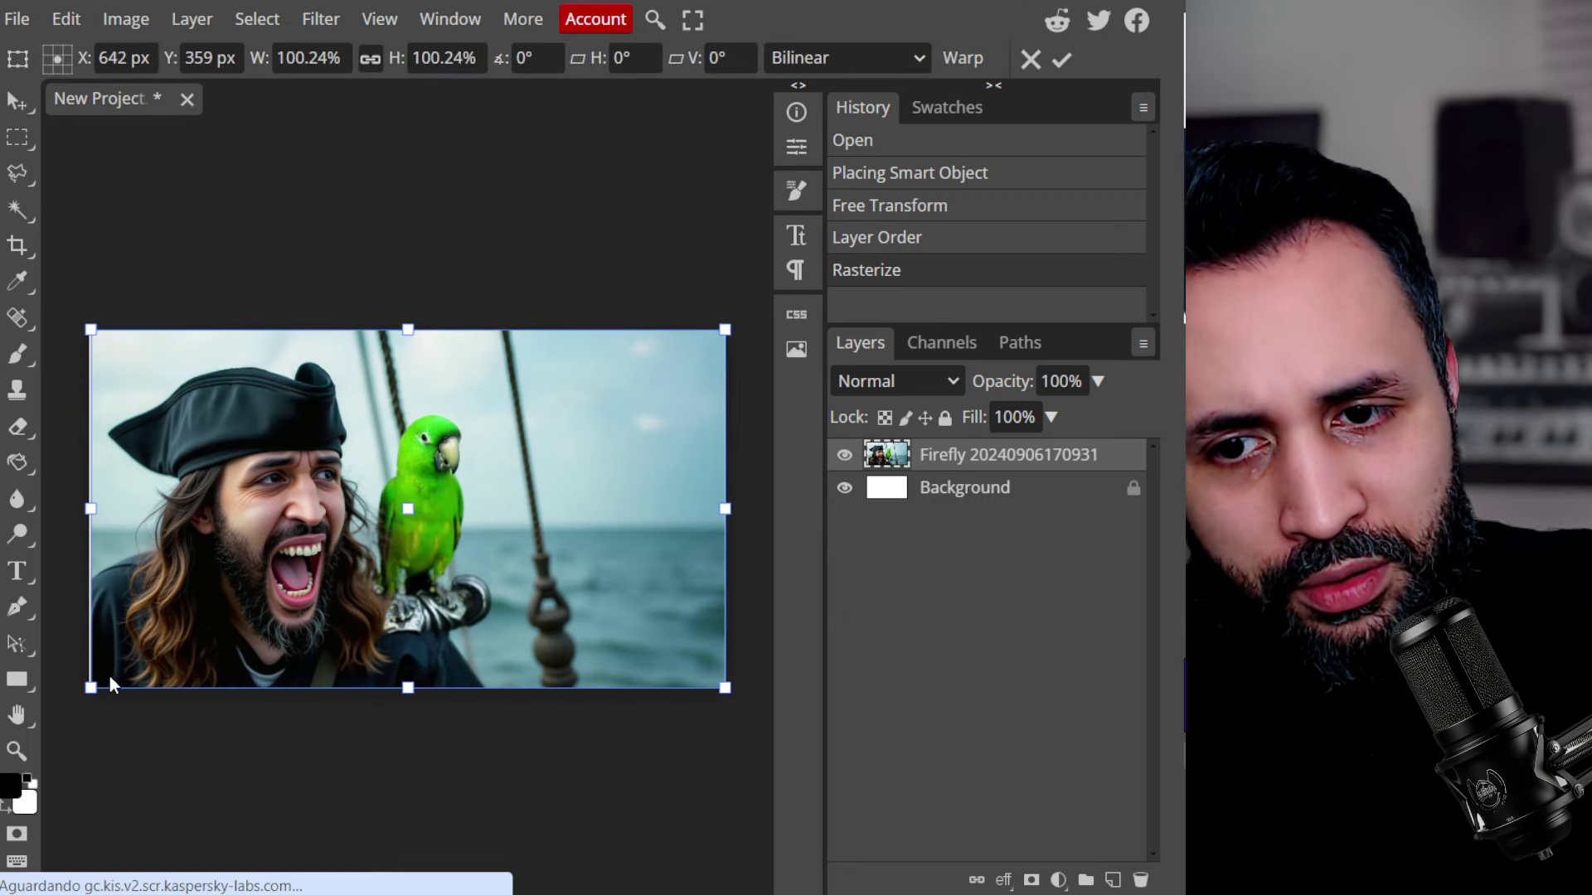
pyautogui.moveTo(90, 687); pyautogui.dragTo(91, 701)
pyautogui.press('Return')
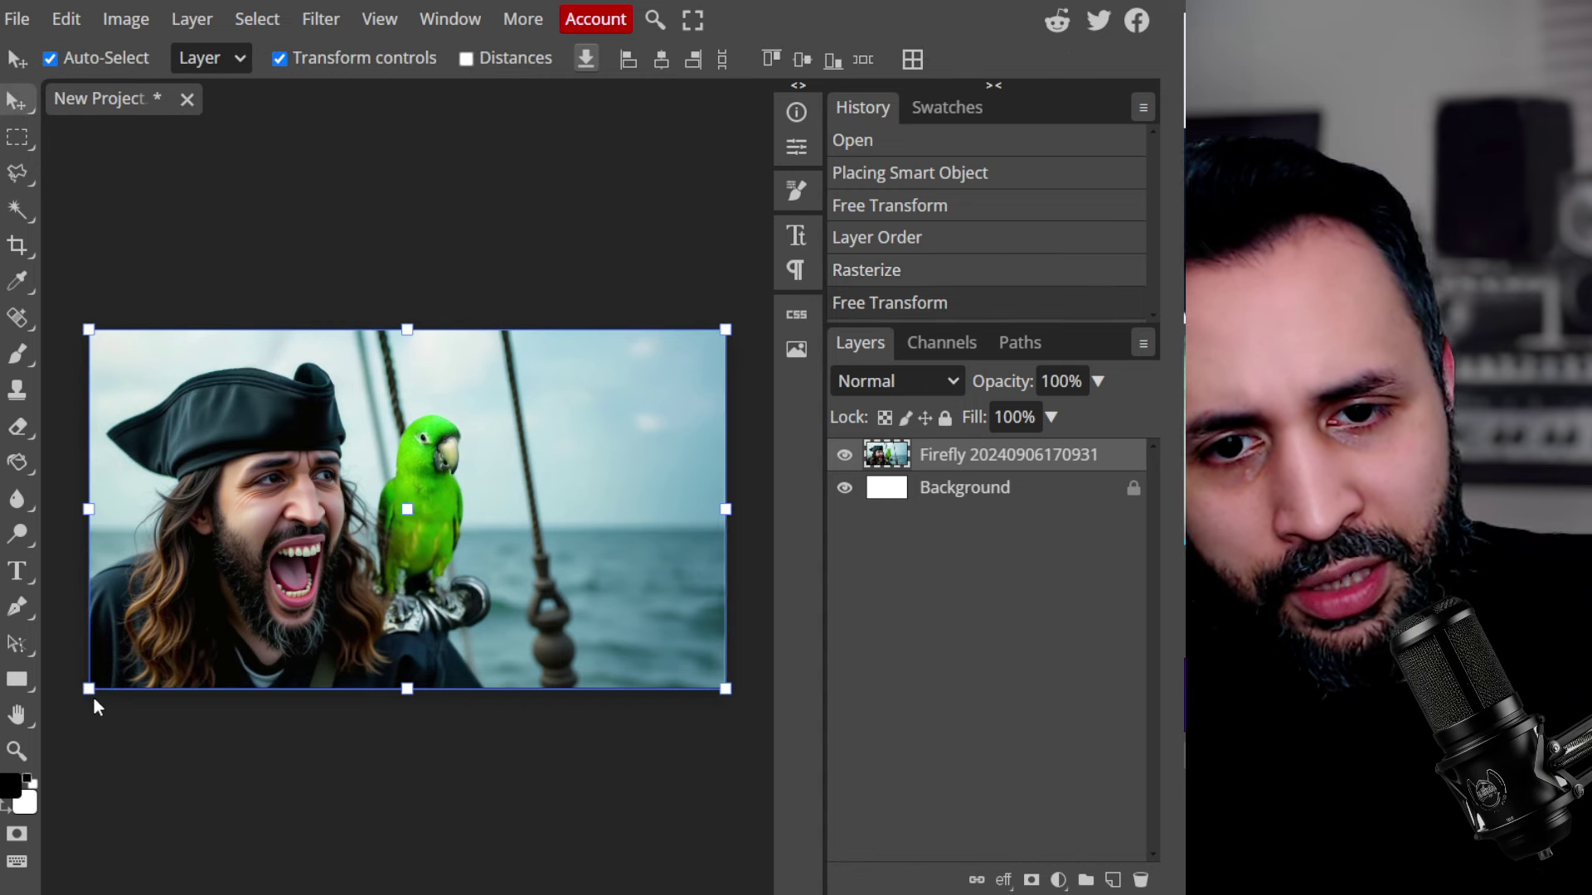
pyautogui.click(22, 139)
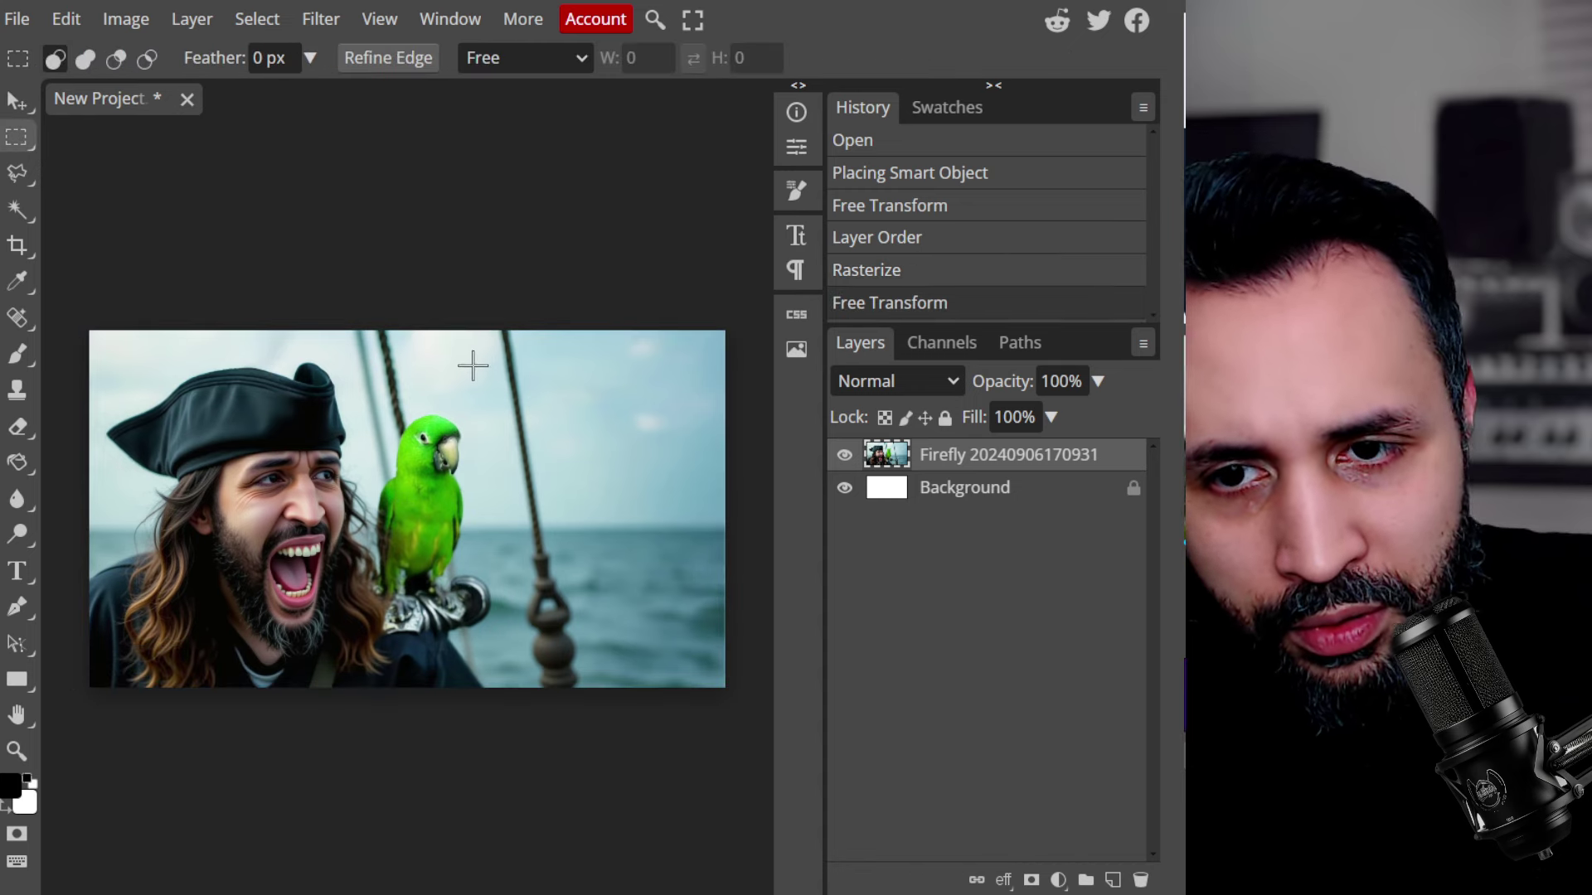
pyautogui.press('v')
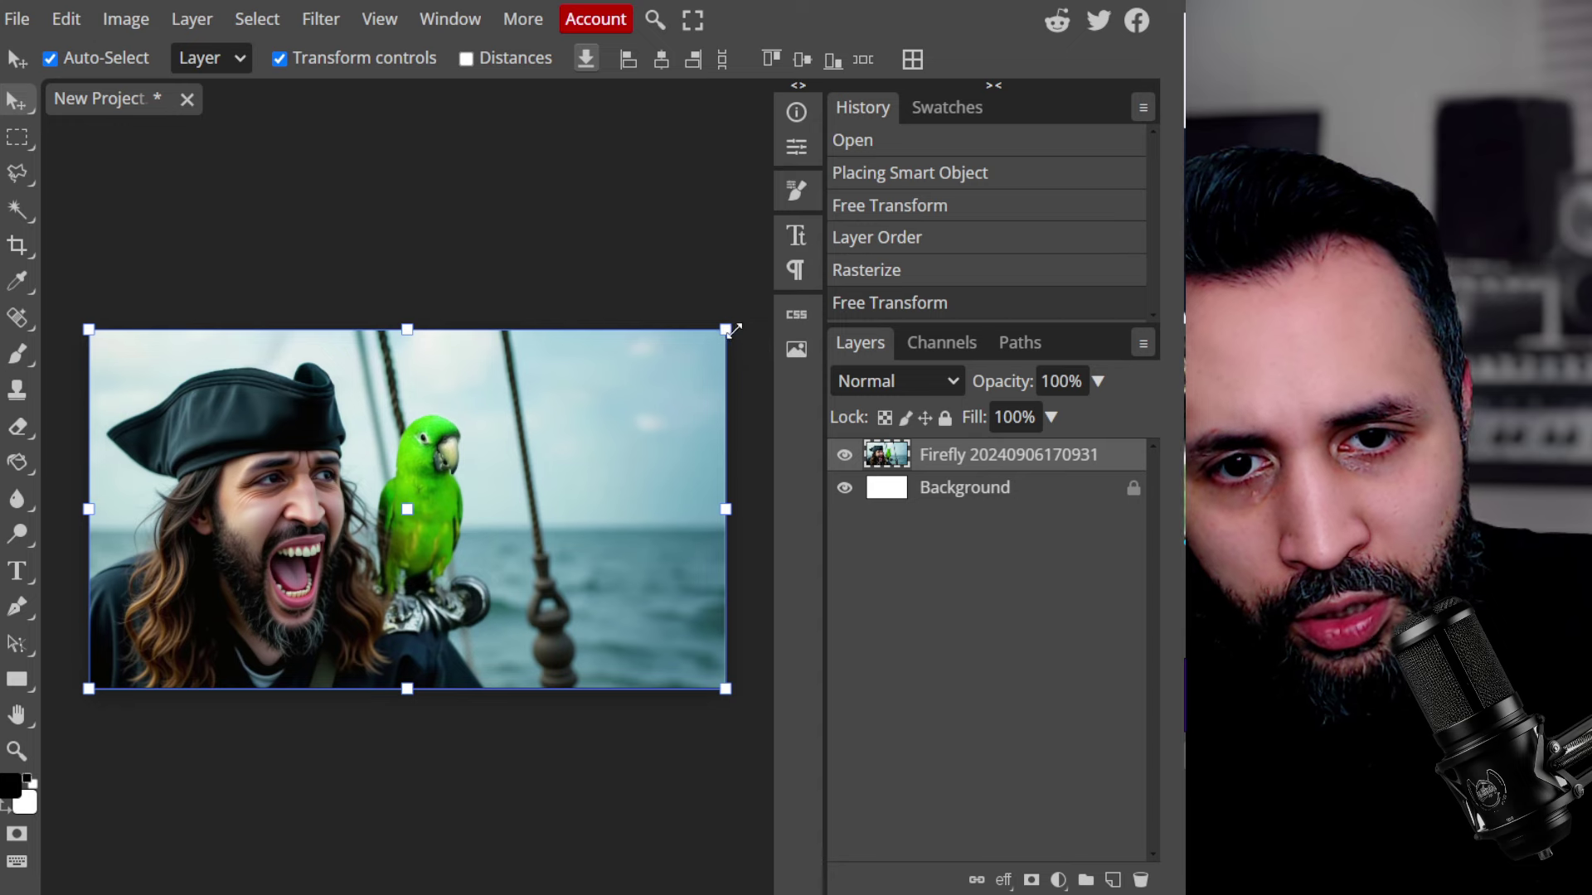
pyautogui.moveTo(734, 330); pyautogui.dragTo(736, 324)
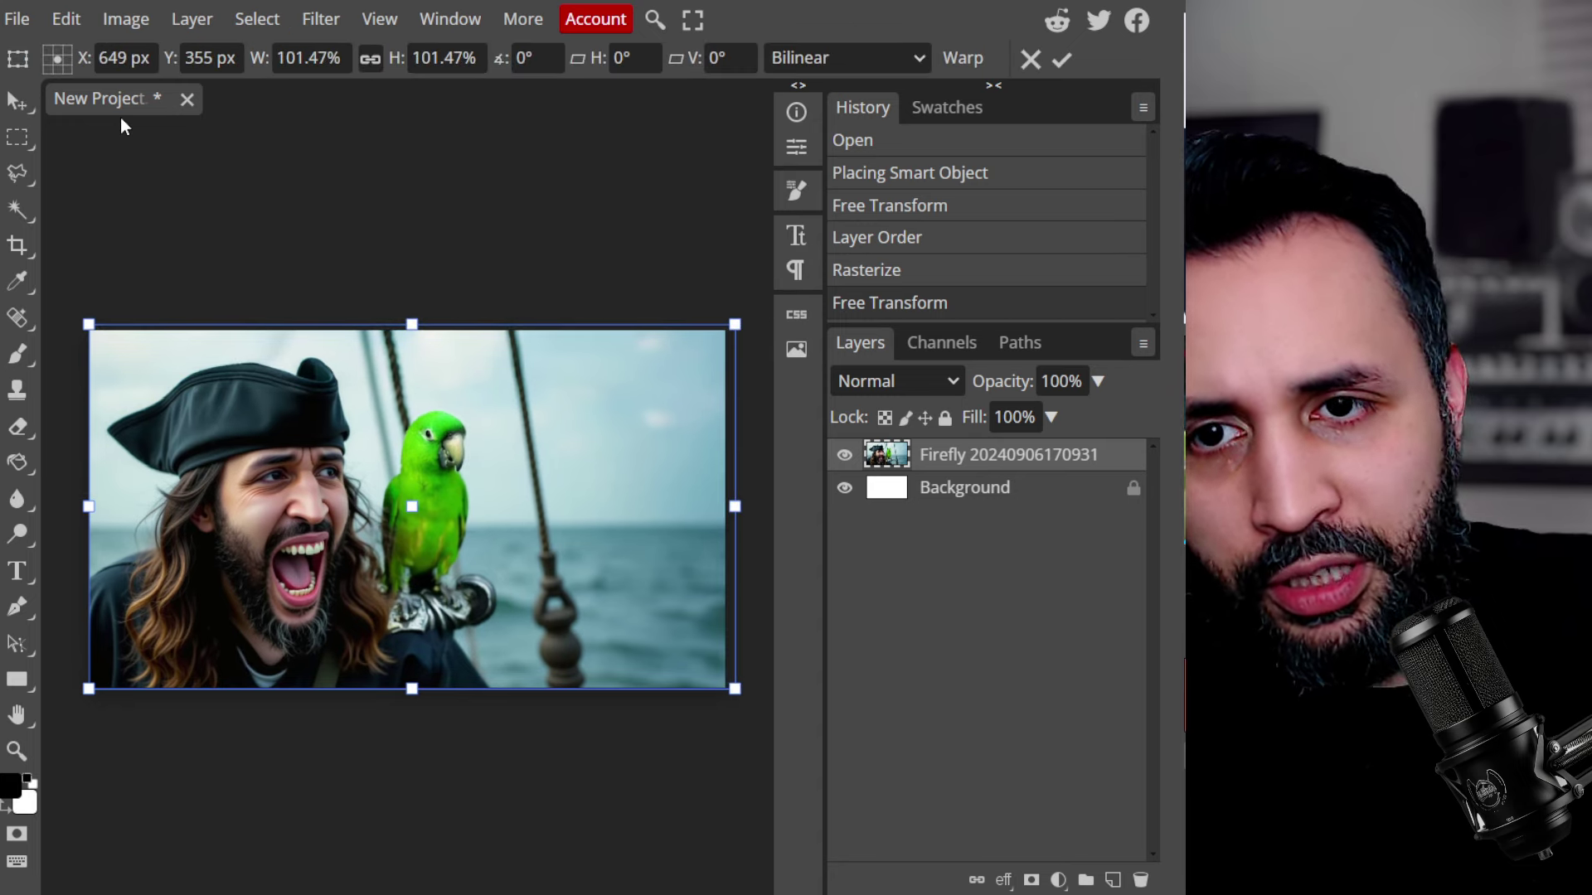
pyautogui.press('Return')
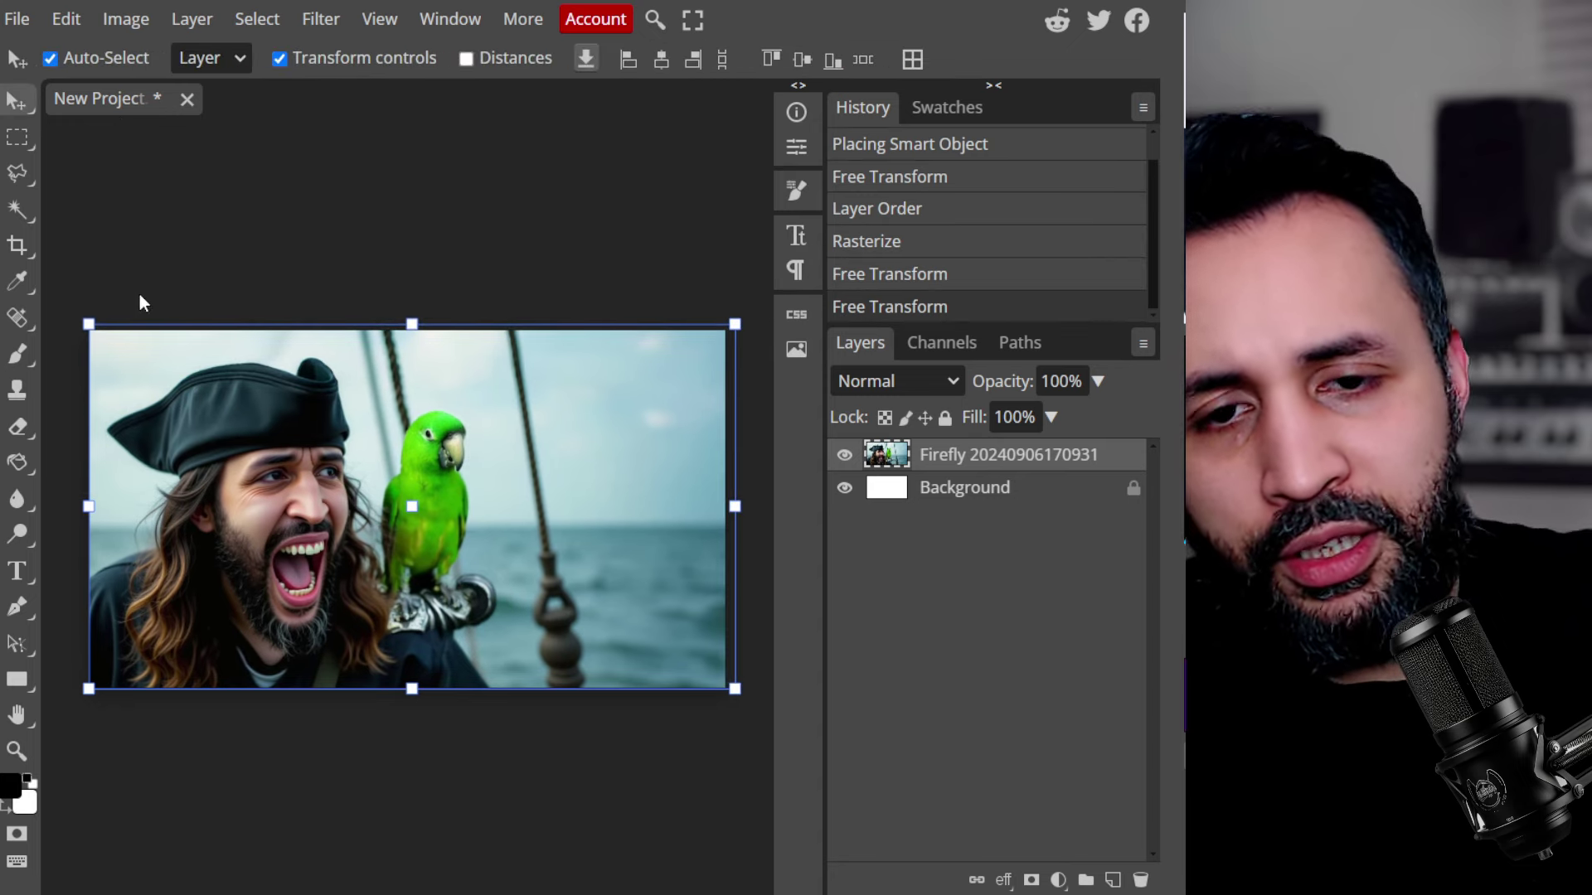
# Set the soft brush to a size of 714 px and an opacity of 11%
pyautogui.click(18, 359)
pyautogui.rightClick(582, 407)
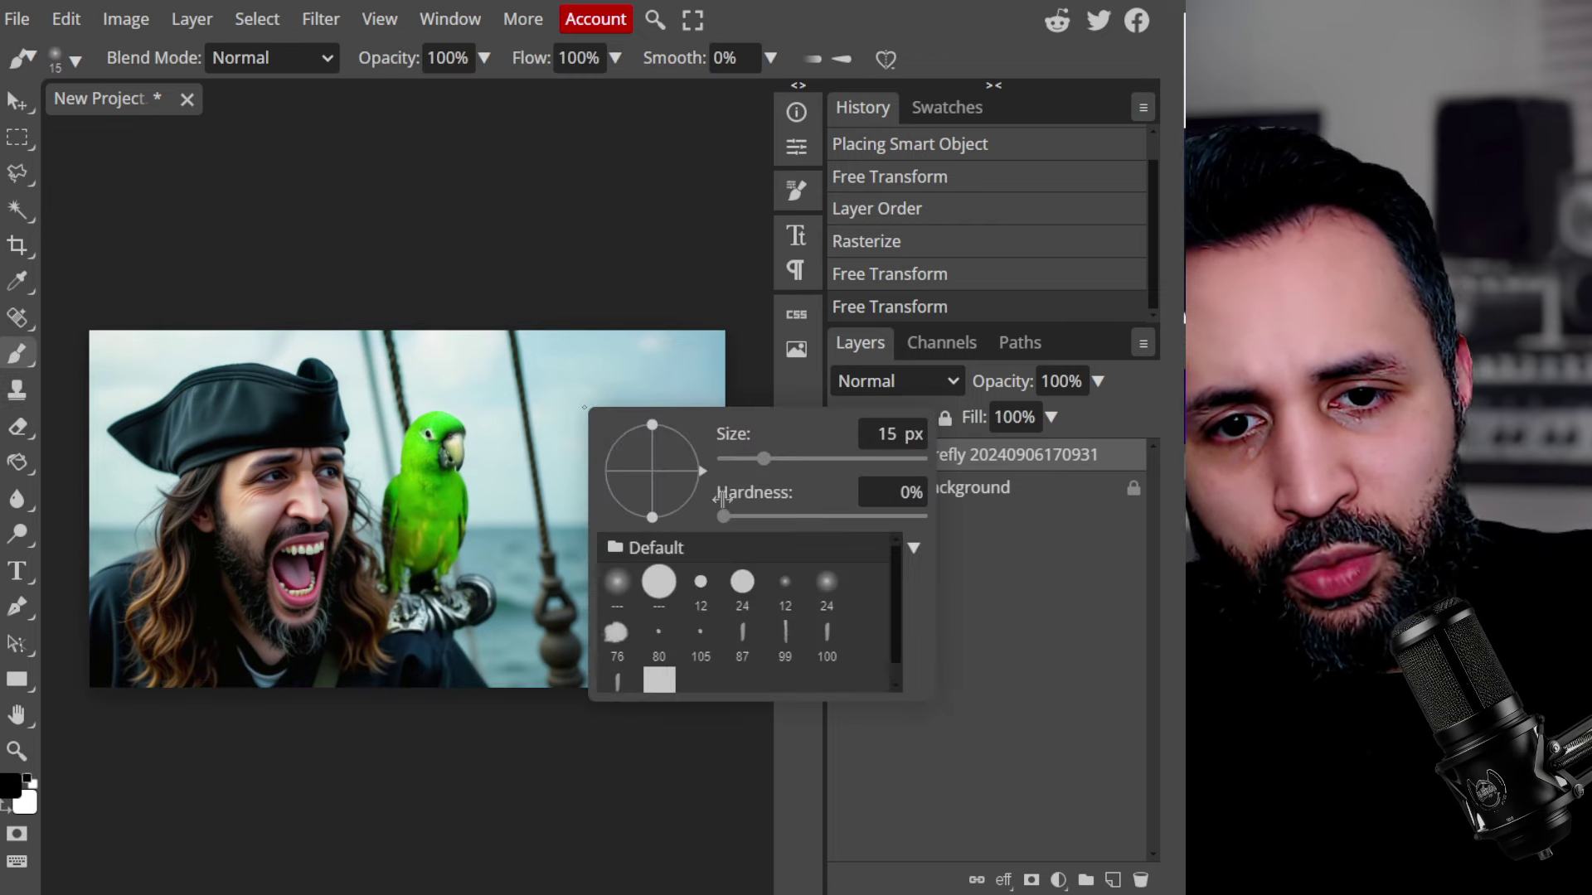
pyautogui.click(810, 459)
pyautogui.moveTo(826, 466); pyautogui.dragTo(902, 484)
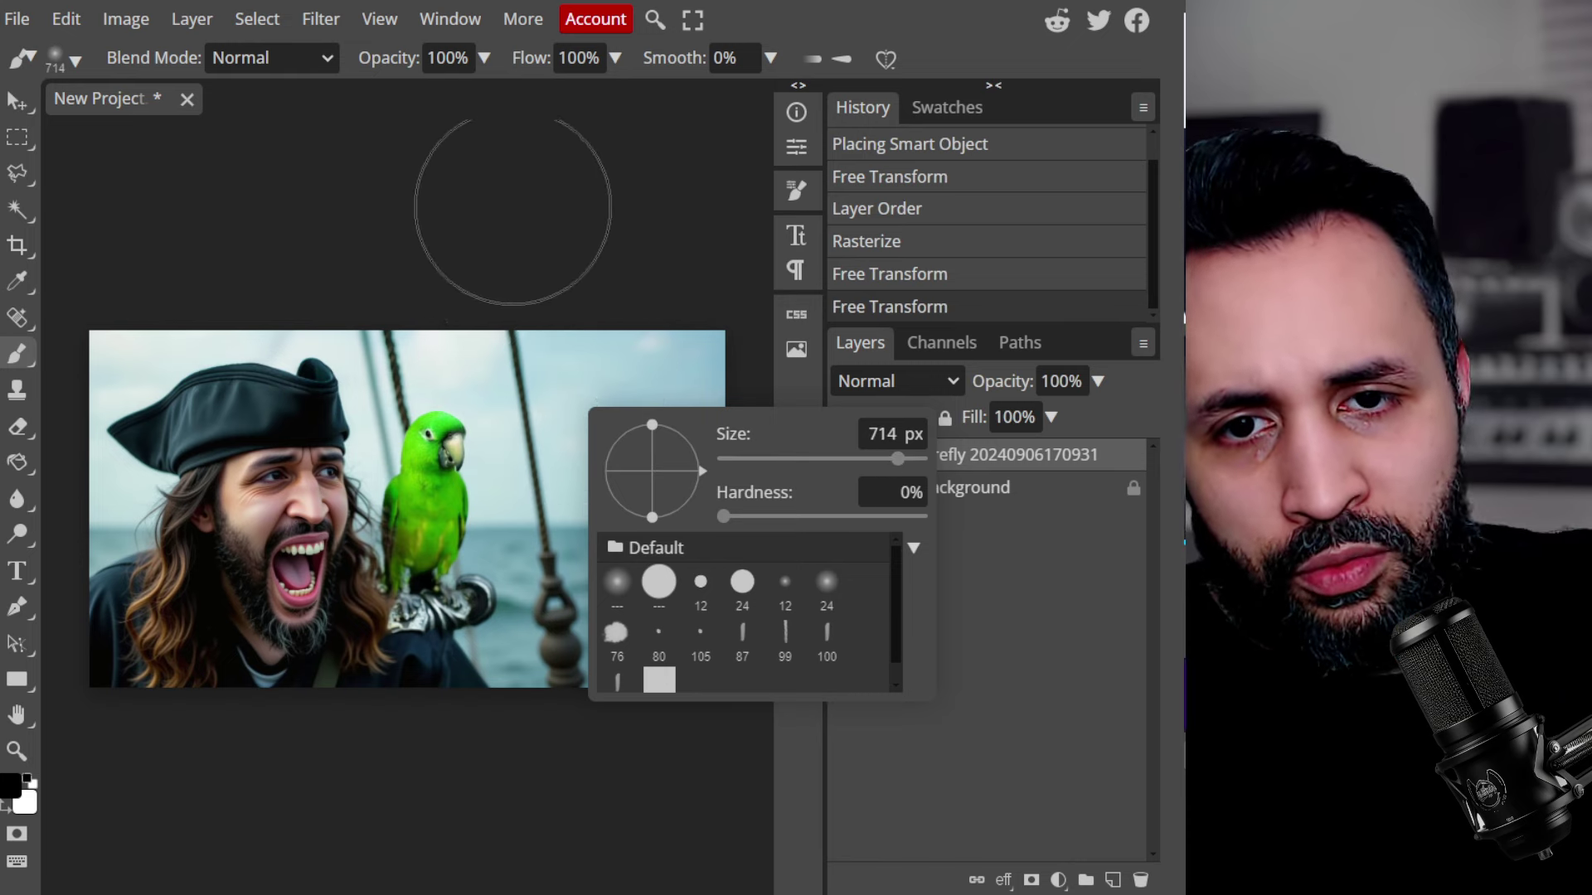
pyautogui.click(557, 174)
pyautogui.click(485, 60)
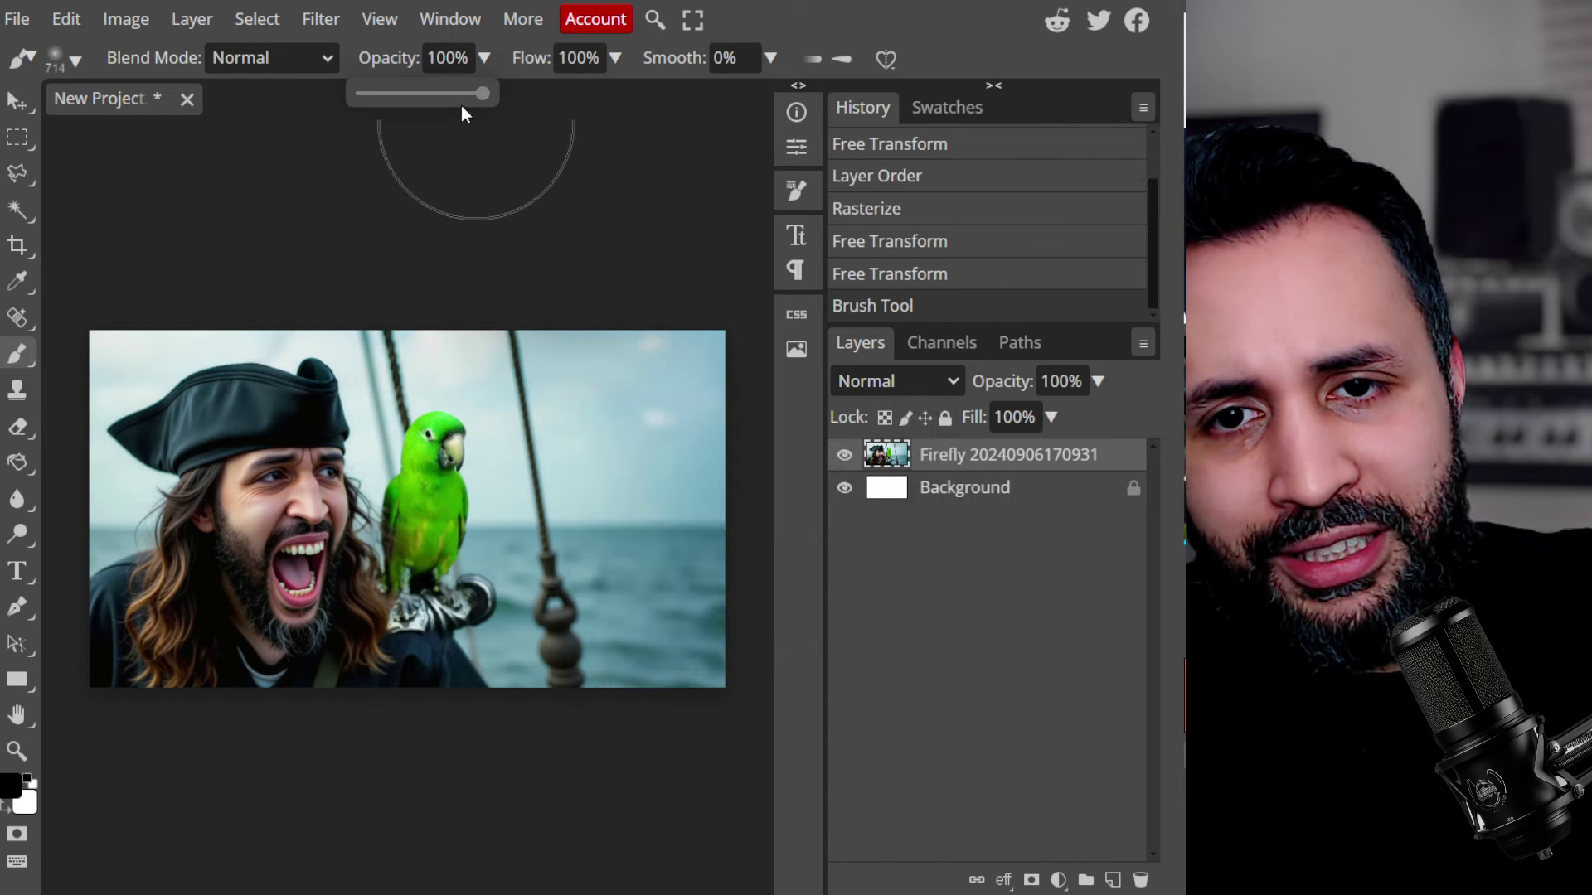
pyautogui.moveTo(475, 105); pyautogui.dragTo(380, 111)
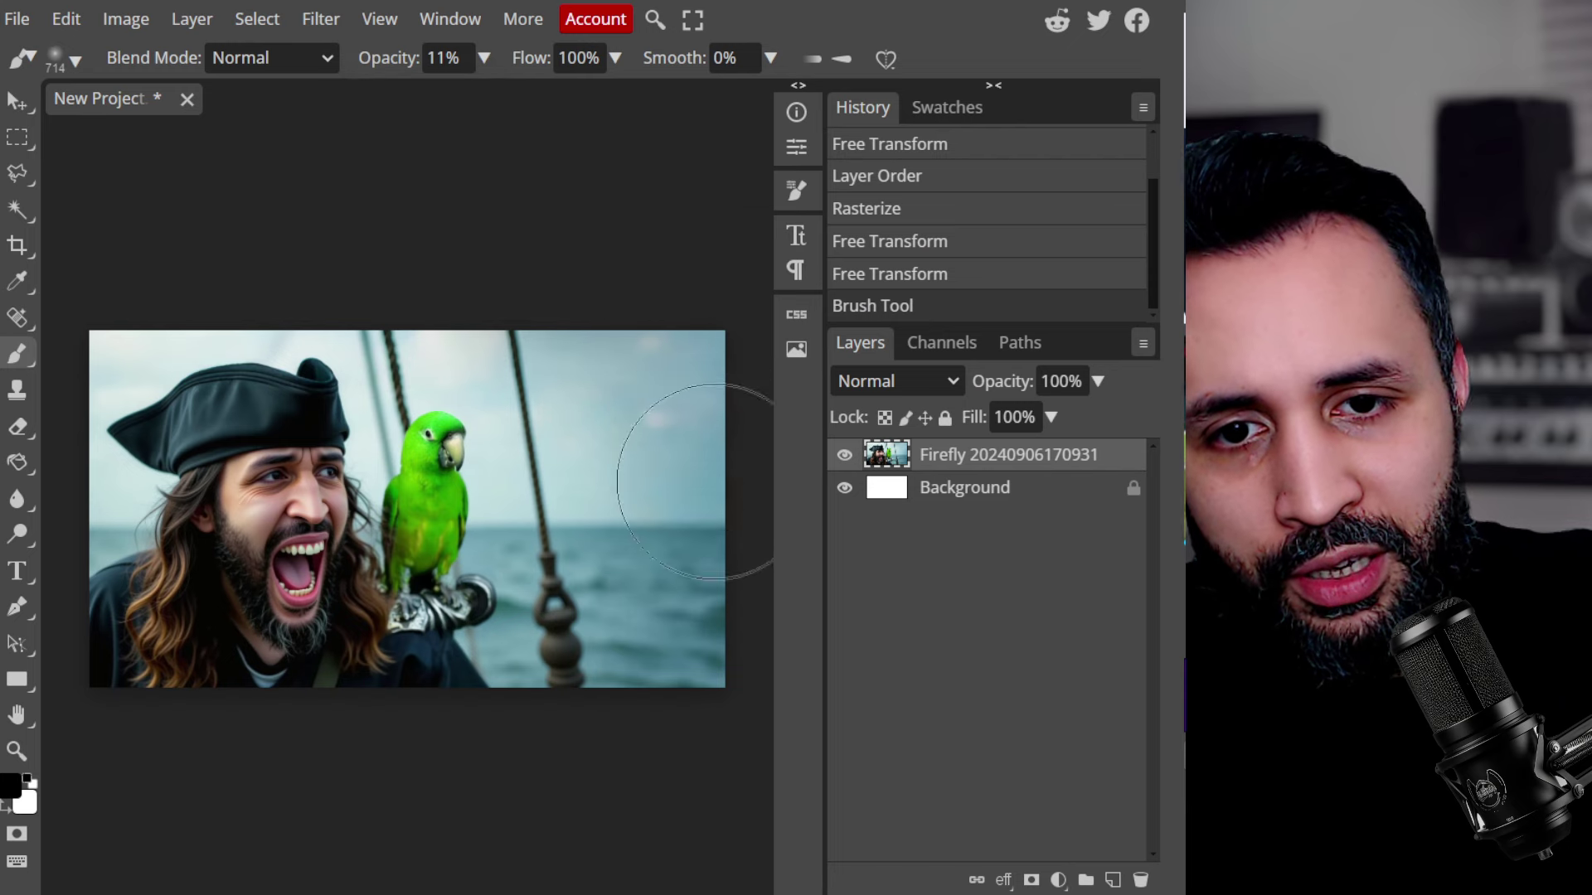
# Darken the sky behind and beside the parrot with faint black brush strokes, undoing unwanted ones
pyautogui.moveTo(558, 495); pyautogui.dragTo(569, 241)
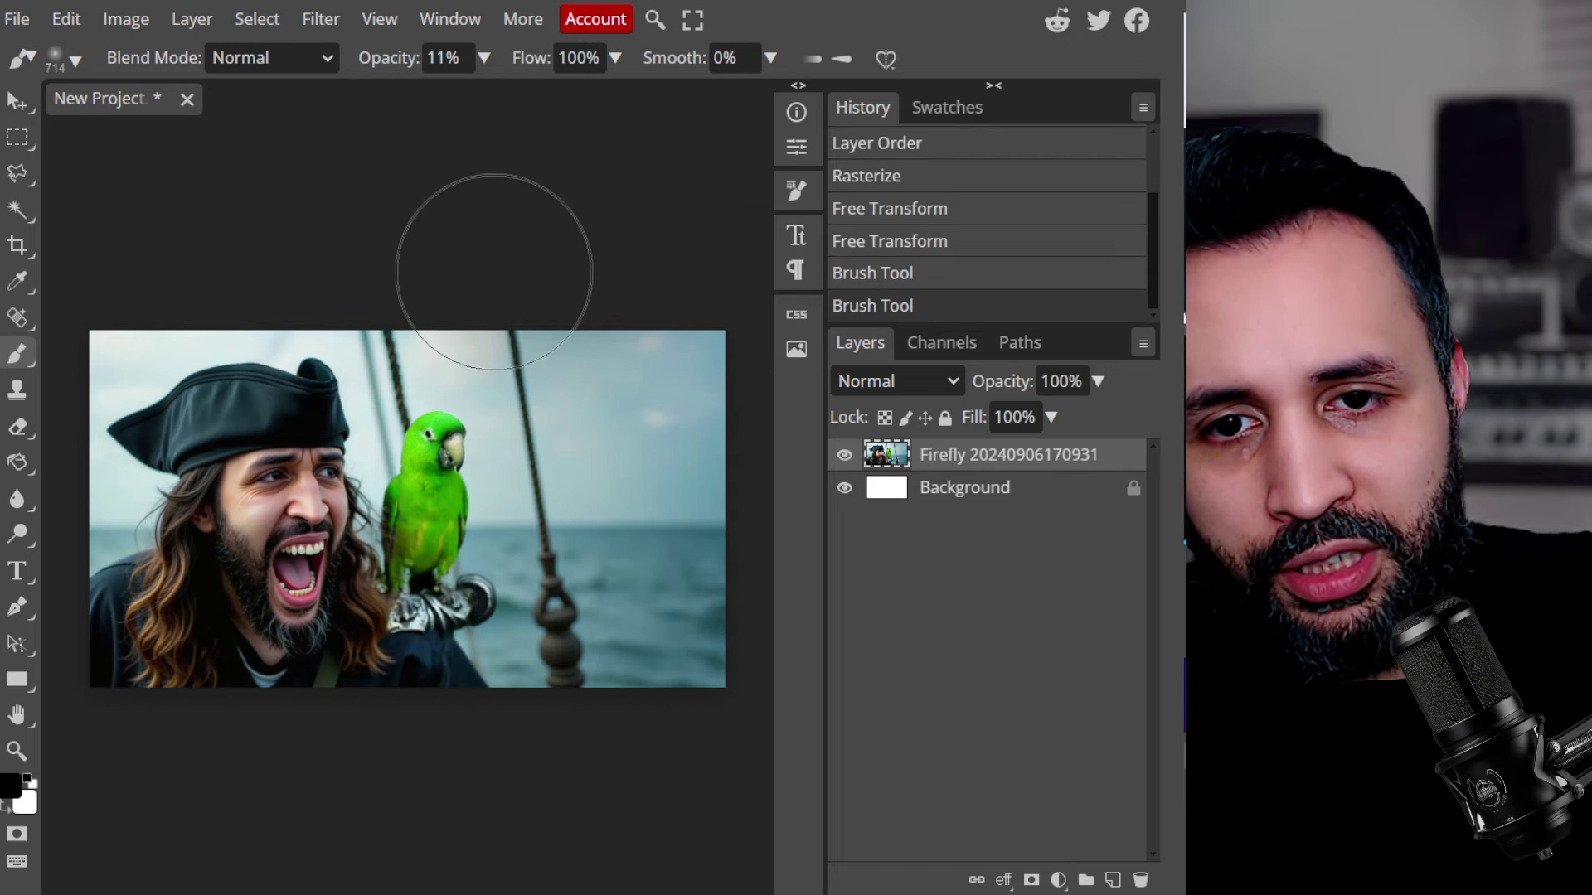
pyautogui.moveTo(469, 266); pyautogui.dragTo(601, 477)
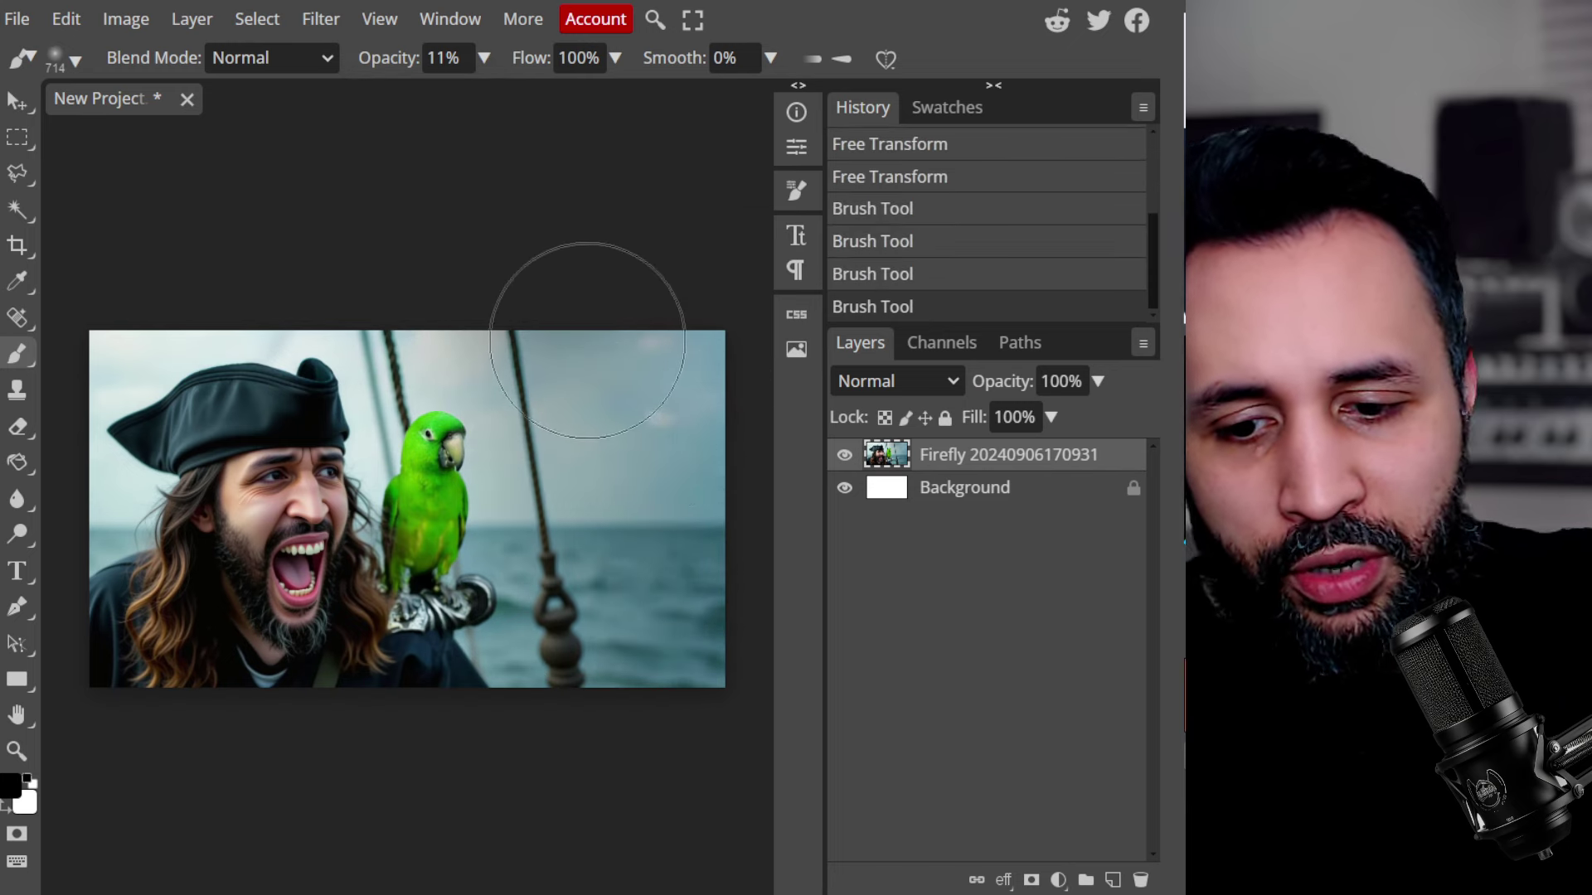
pyautogui.hotkey('ctrl', 'z')
pyautogui.moveTo(551, 221)
pyautogui.mouseDown()
pyautogui.moveTo(612, 238)
pyautogui.moveTo(713, 305)
pyautogui.moveTo(778, 429)
pyautogui.moveTo(774, 680)
pyautogui.mouseUp()
pyautogui.moveTo(480, 266)
pyautogui.mouseDown()
pyautogui.moveTo(398, 196)
pyautogui.moveTo(390, 249)
pyautogui.mouseUp()
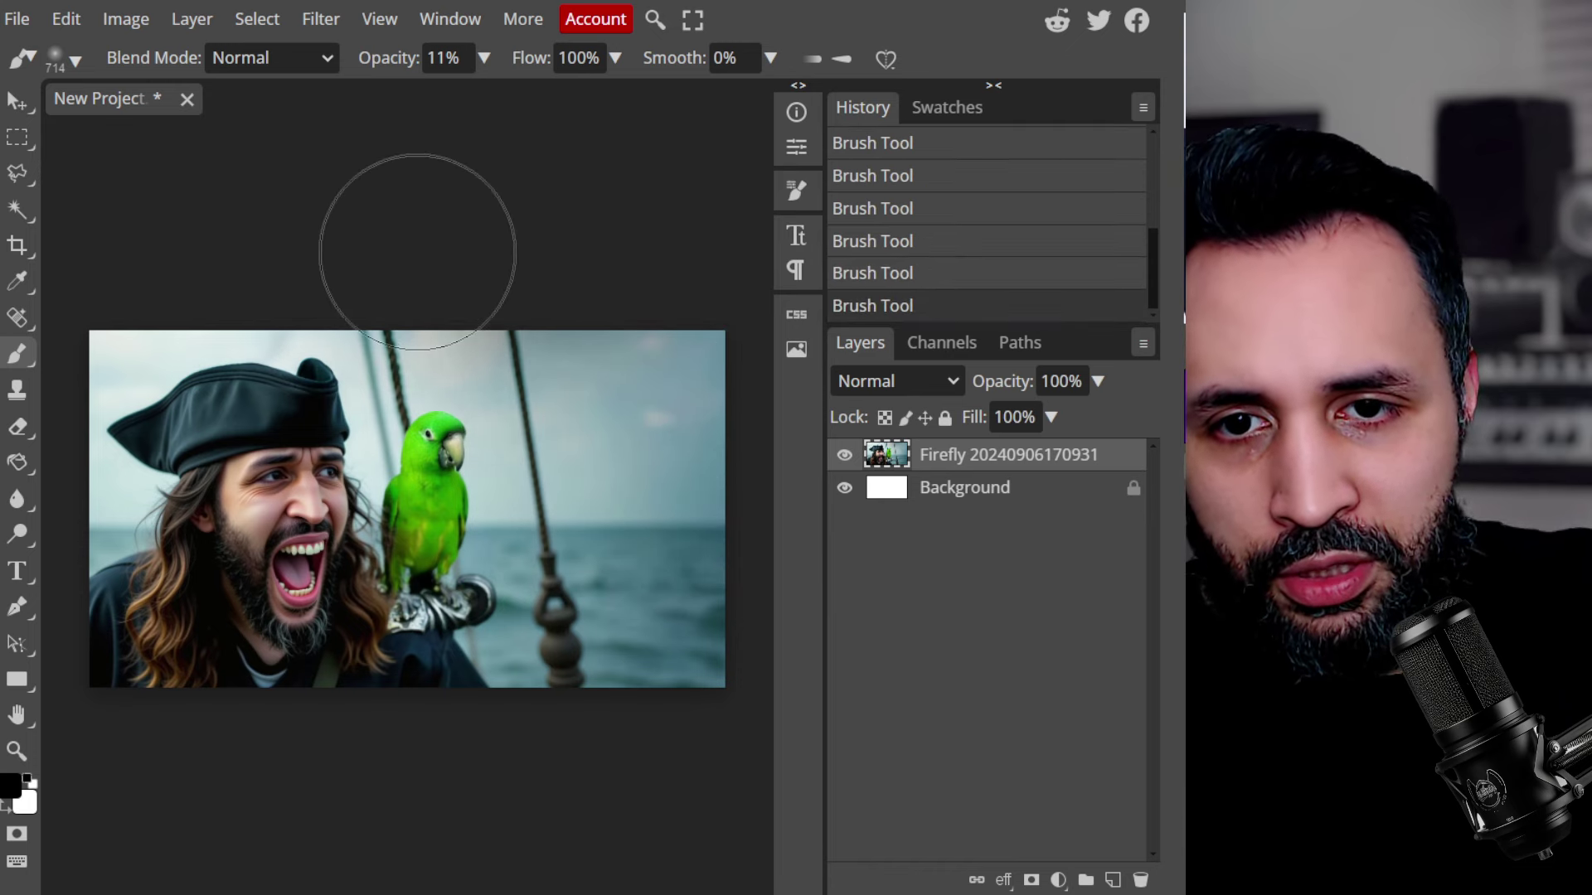
pyautogui.moveTo(659, 301); pyautogui.dragTo(663, 462)
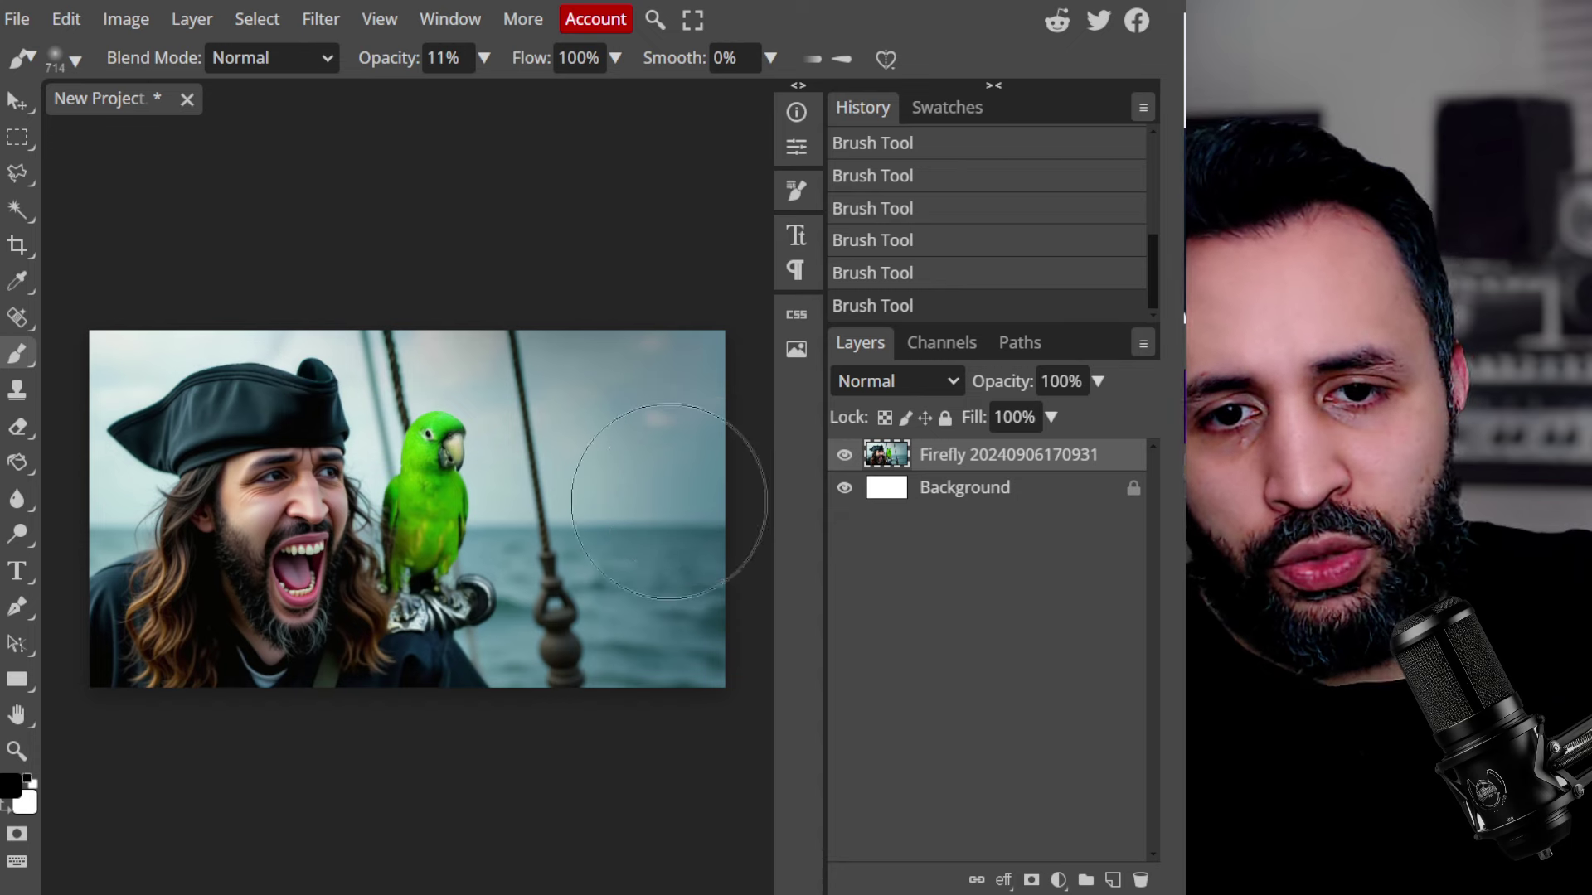
pyautogui.hotkey('ctrl', 'z')
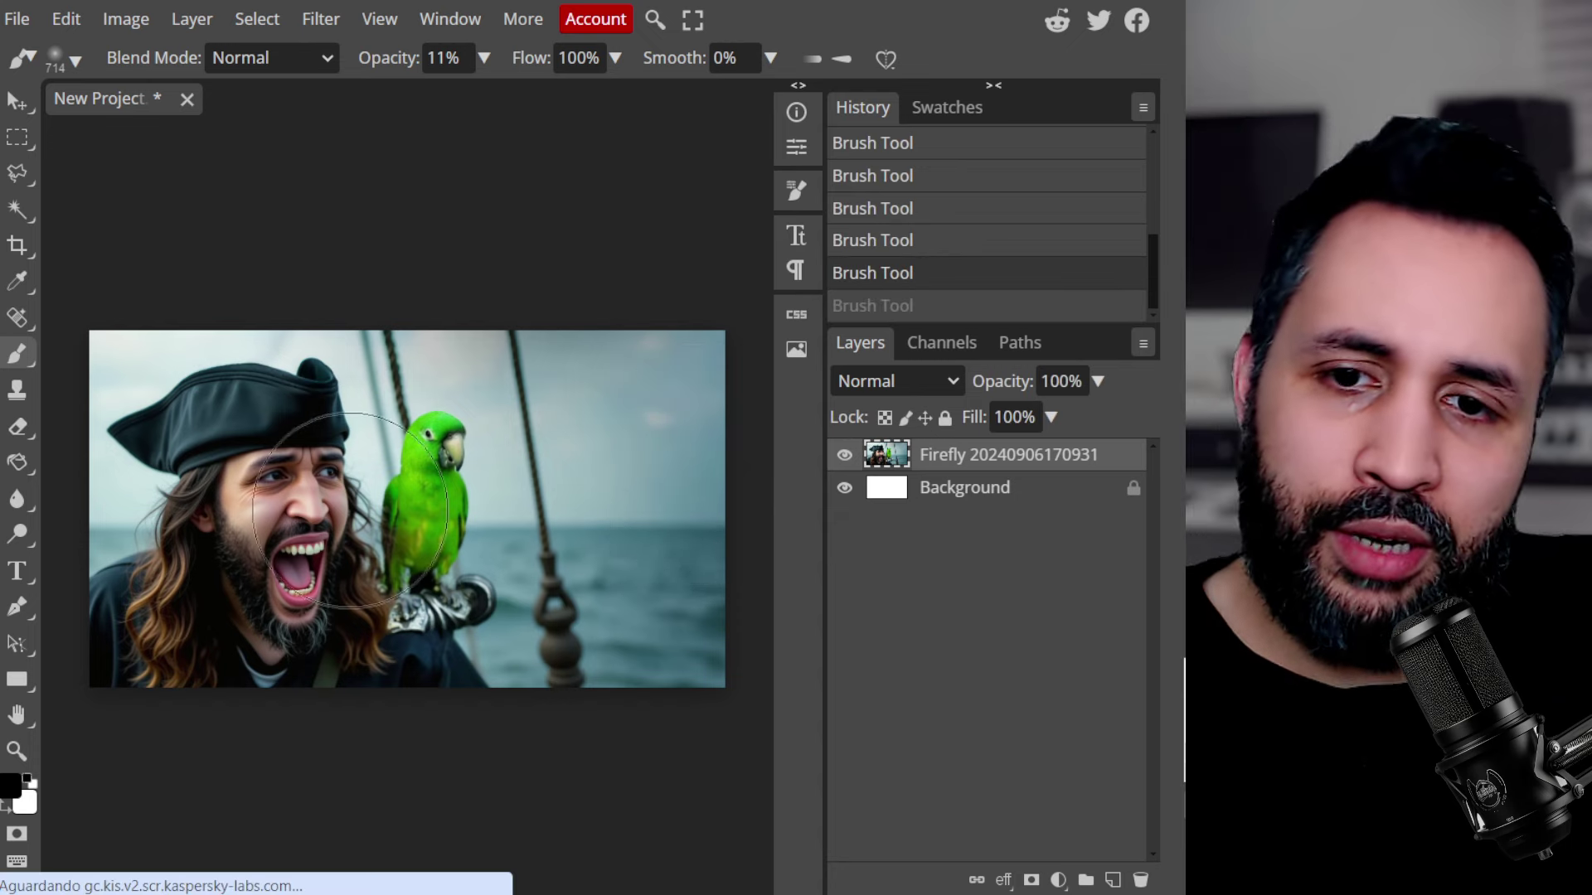
# Change the foreground color from black to a very dark, desaturated blue
pyautogui.click(10, 783)
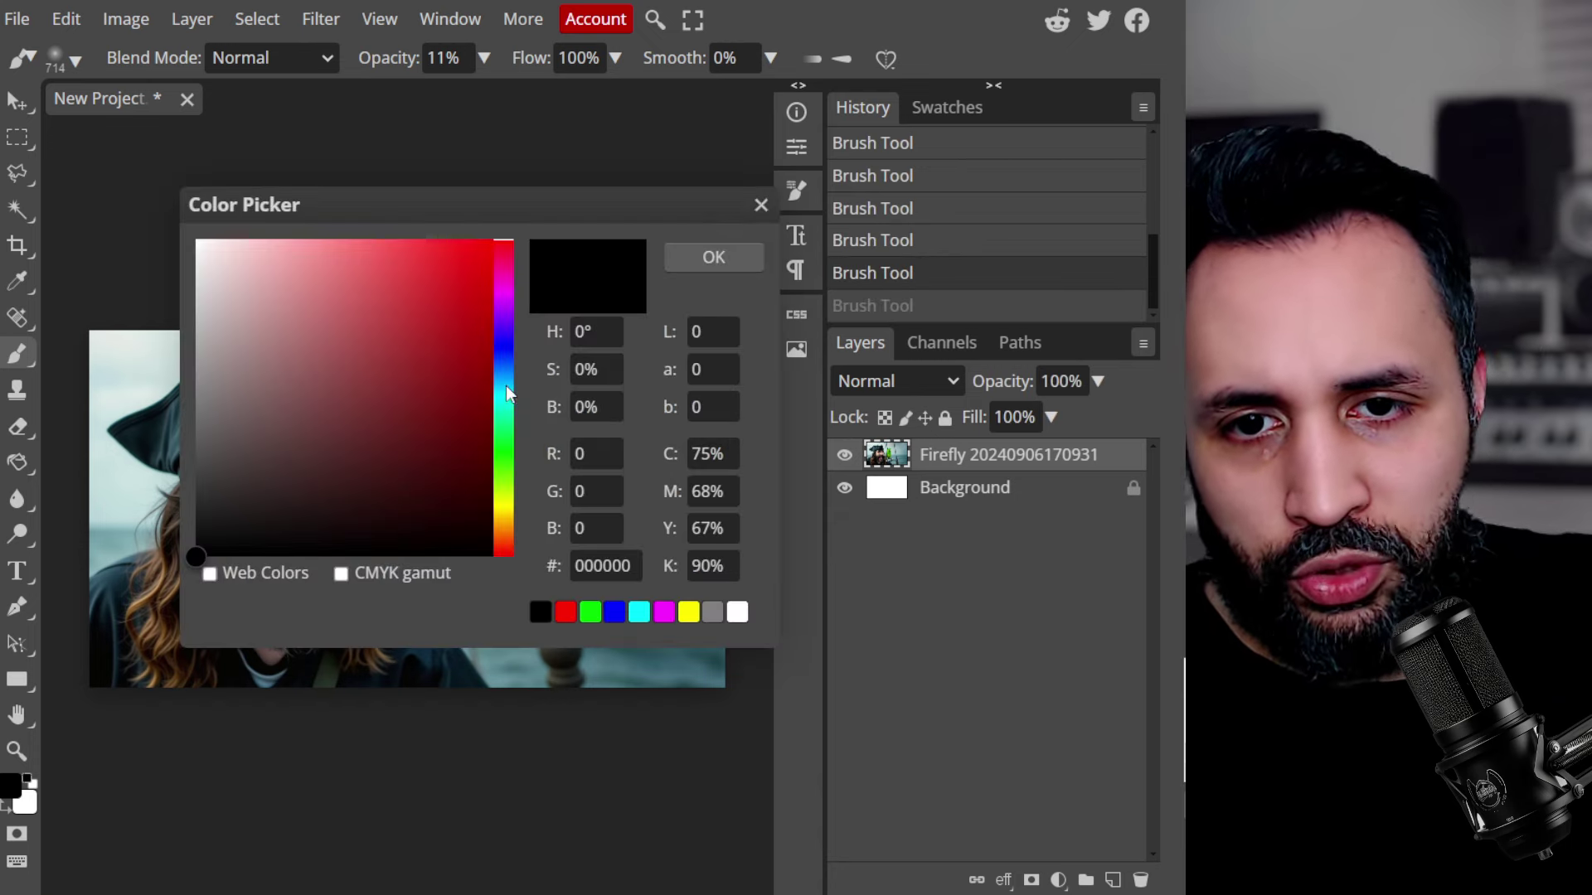
pyautogui.click(503, 353)
pyautogui.moveTo(295, 458); pyautogui.dragTo(311, 504)
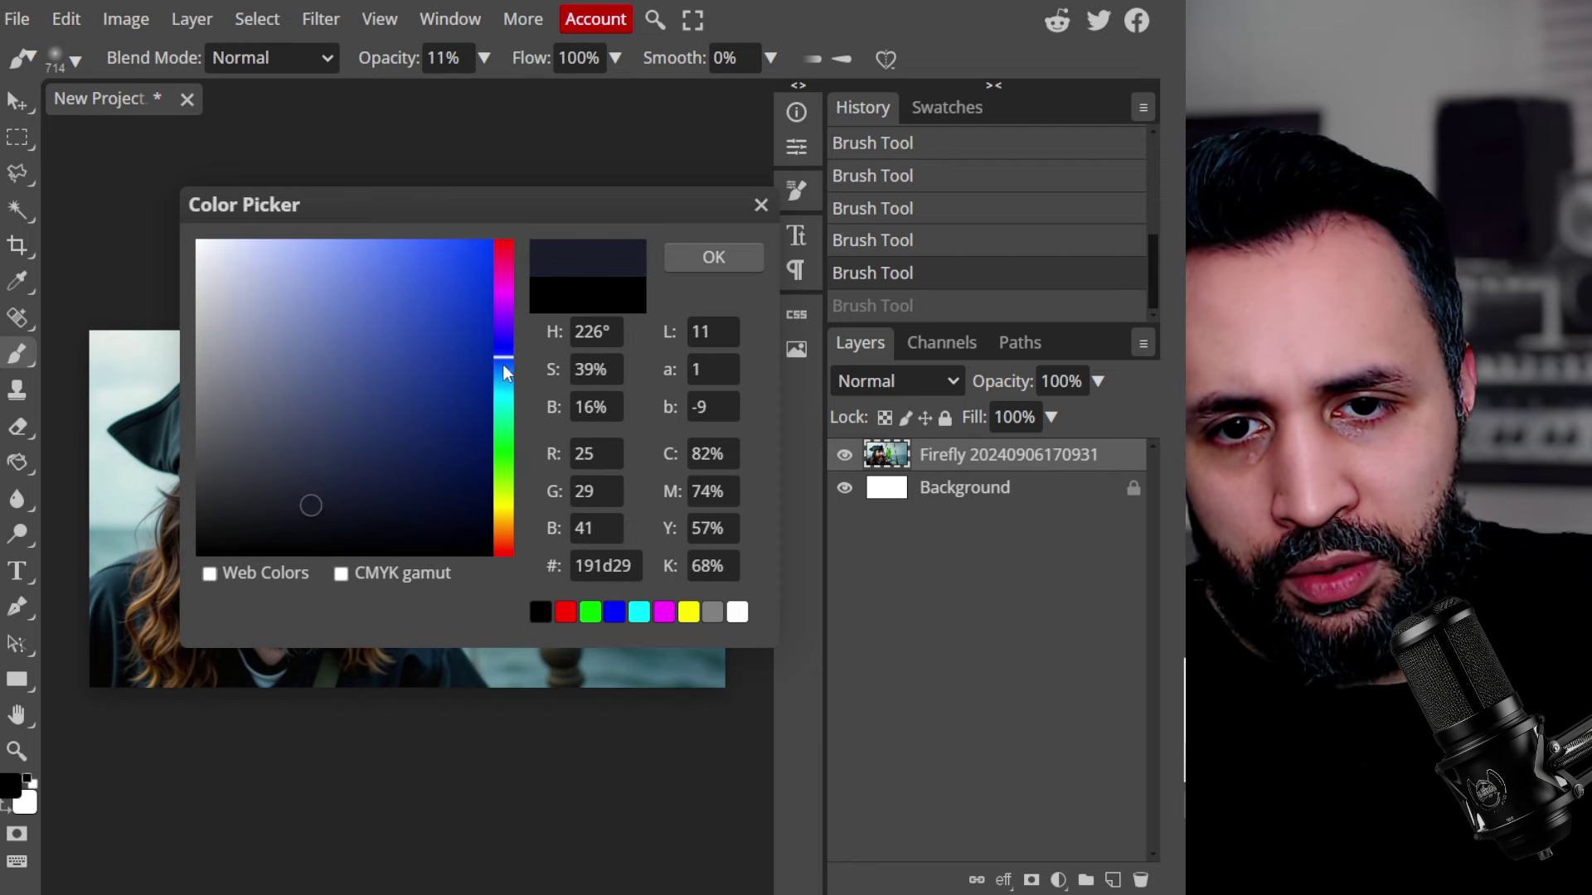
pyautogui.moveTo(502, 365); pyautogui.dragTo(506, 377)
pyautogui.click(715, 255)
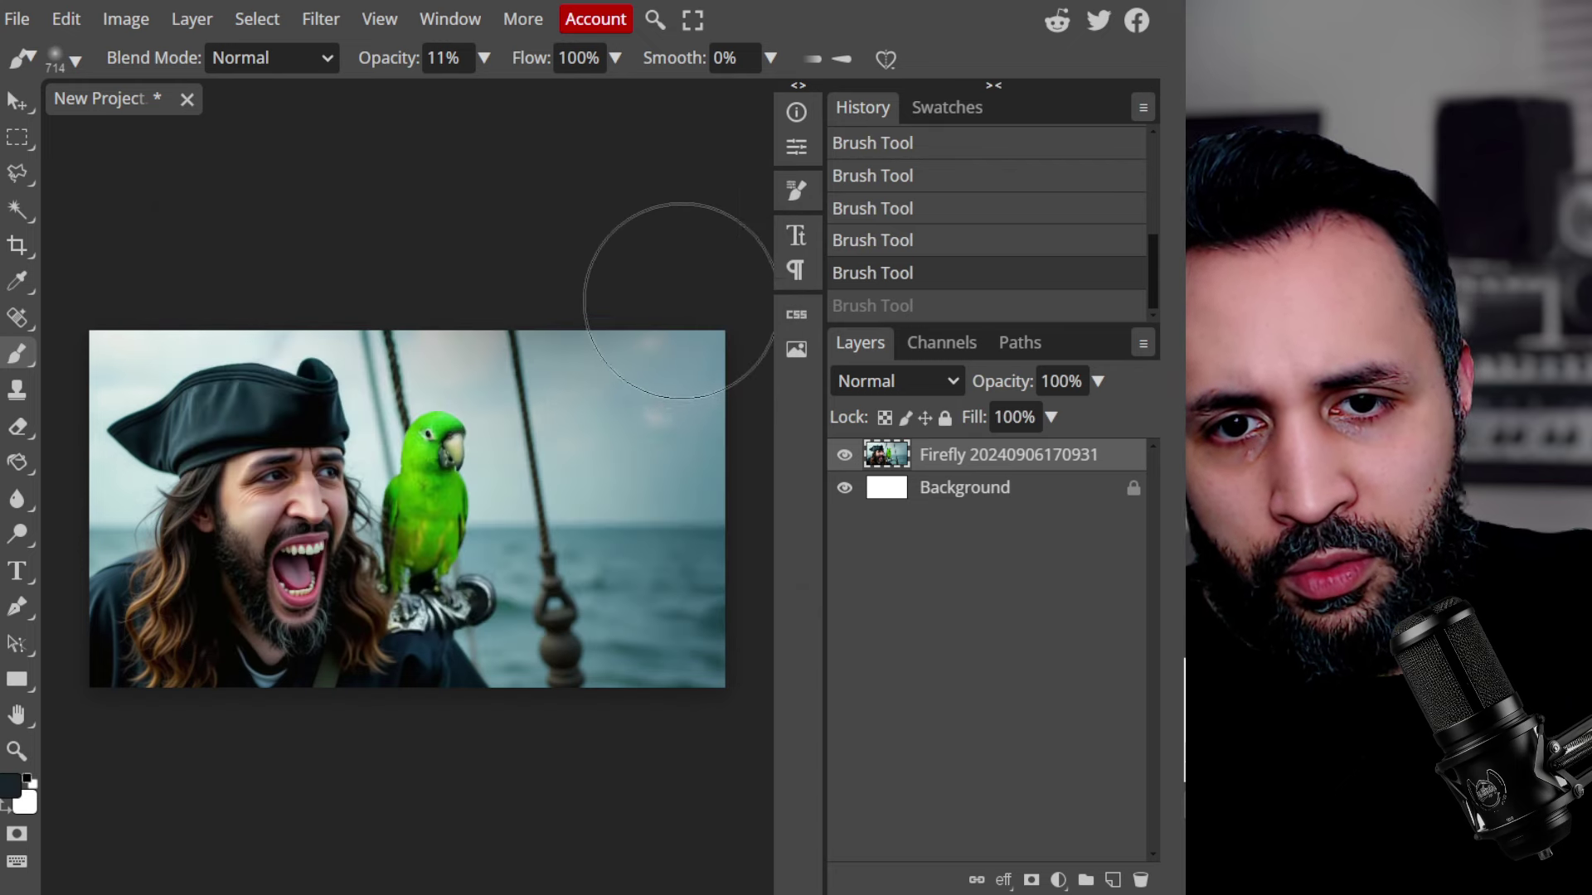
# Shade the sky at the image's right edge with the dark blue brush, comparing with and without the last stroke
pyautogui.moveTo(726, 311); pyautogui.dragTo(711, 465)
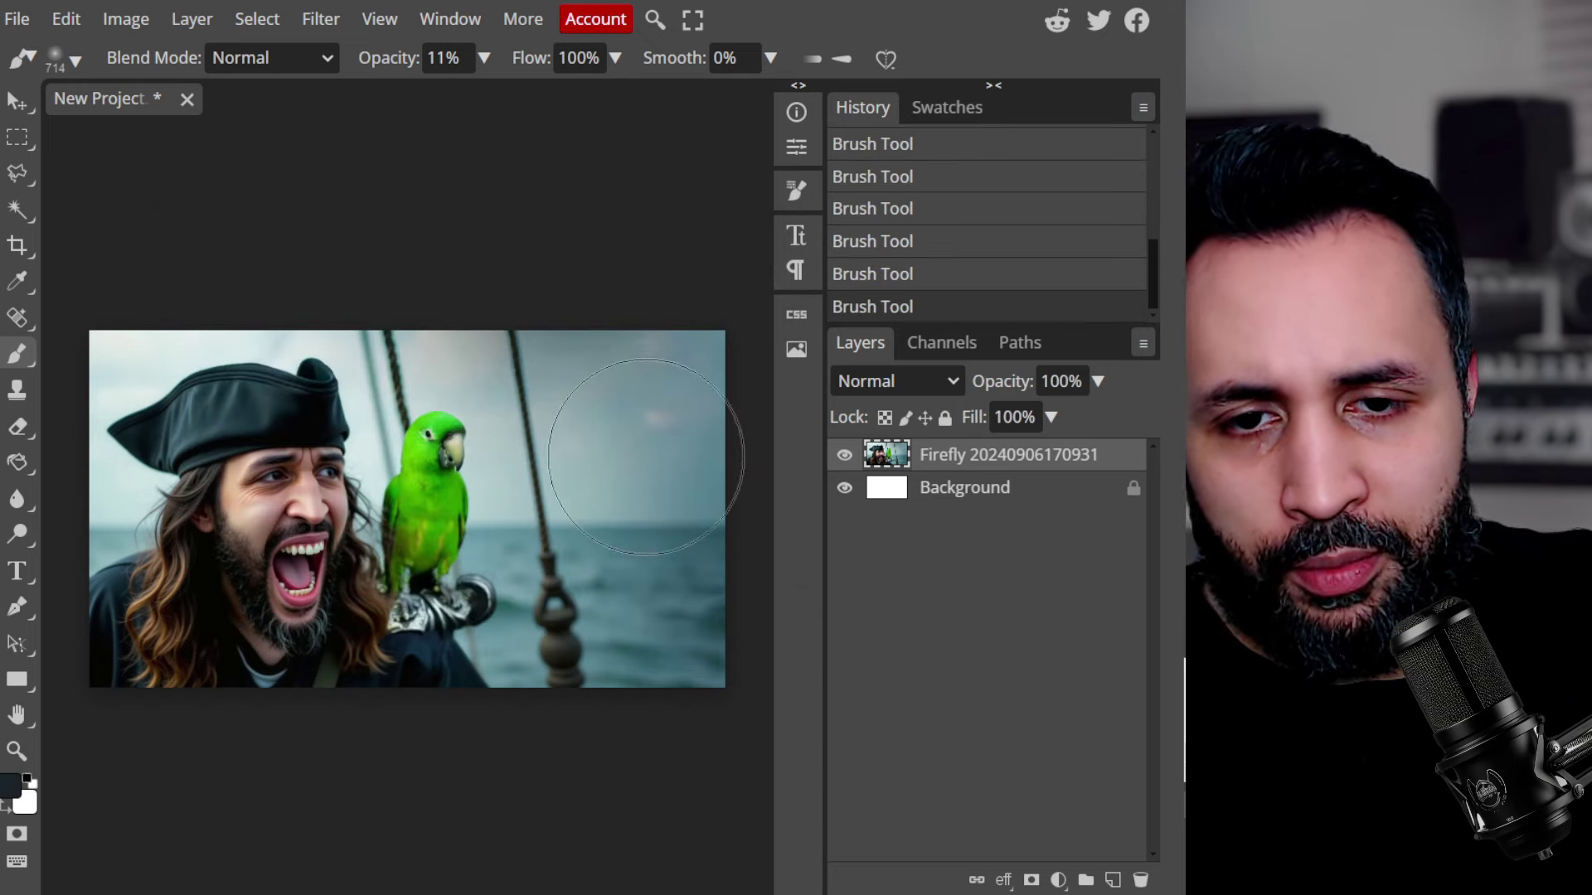
pyautogui.hotkey('ctrl', 'z')
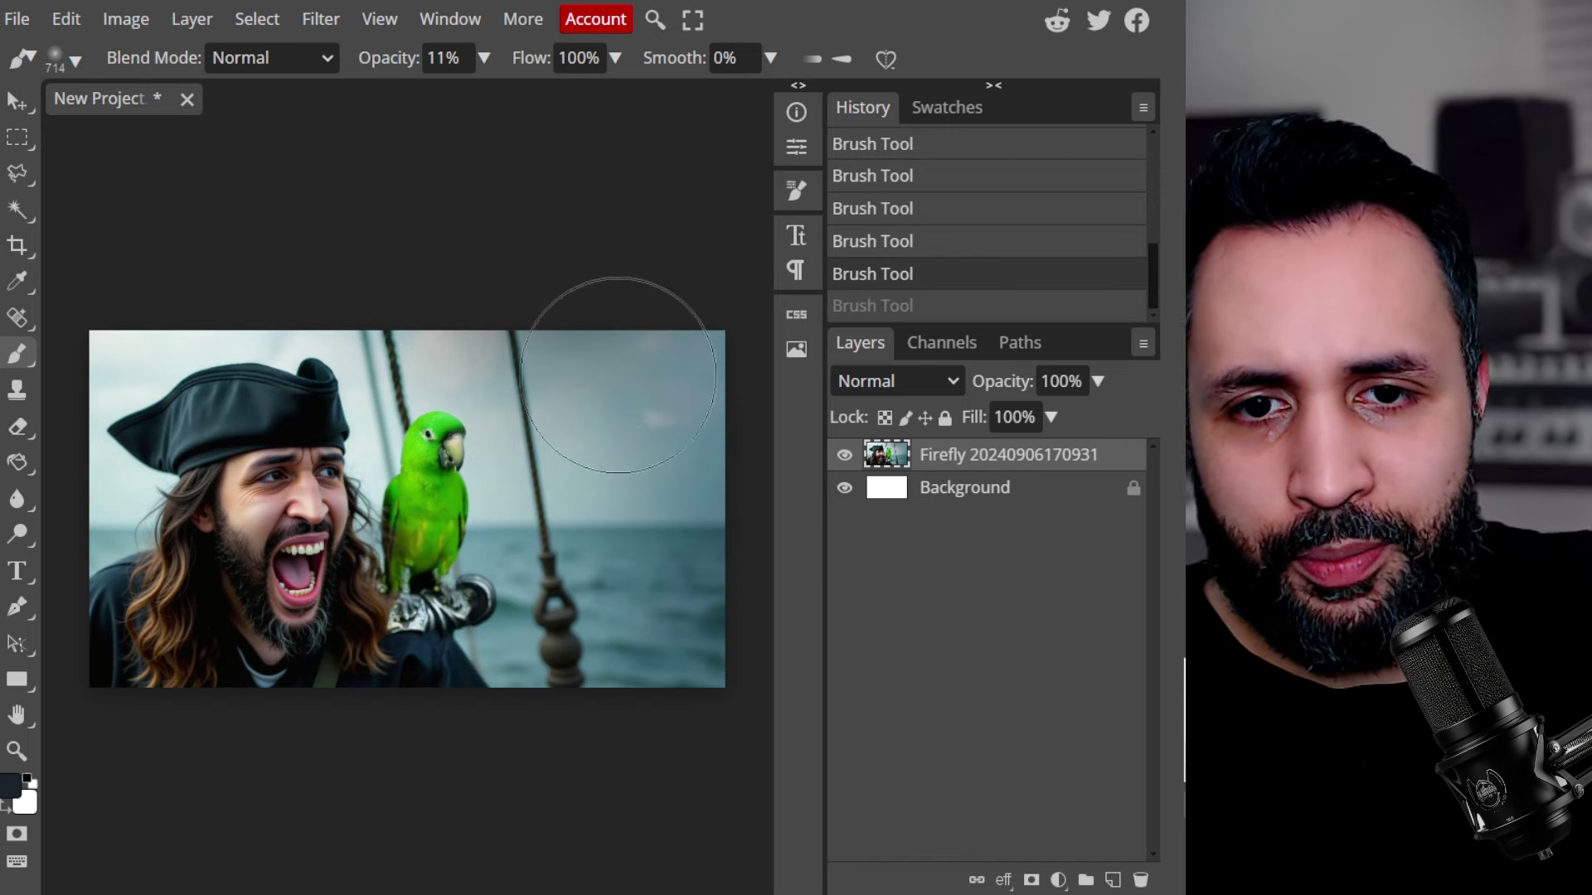
pyautogui.hotkey('ctrl', 'shift', 'z')
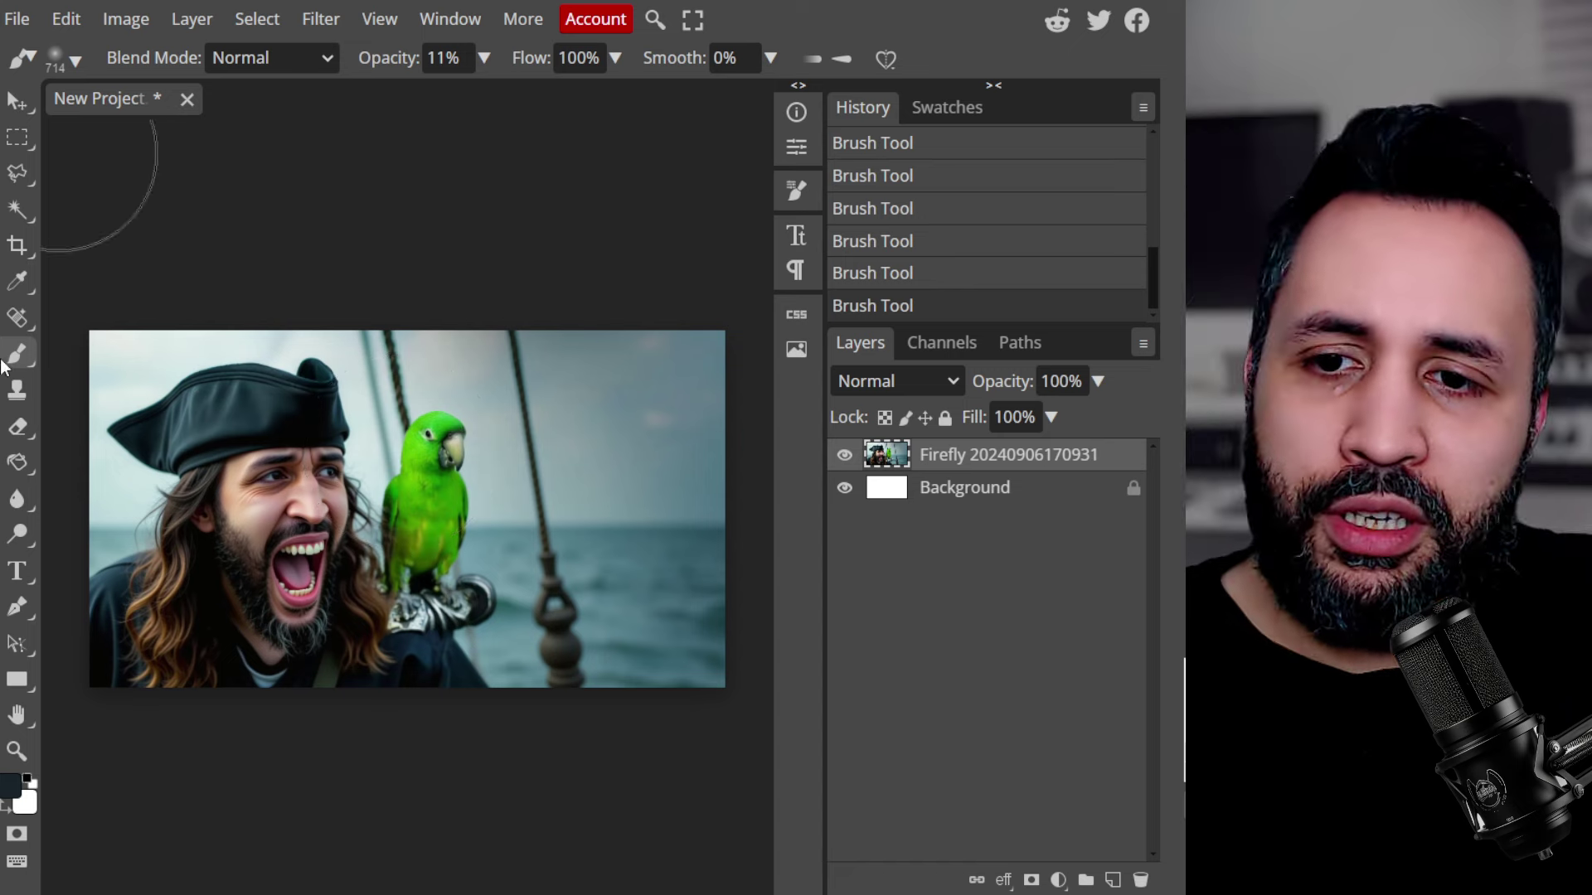
# Add a text box over the sky and sea beside the parrot reading "COMO CRIAR CAPA PRO YOUTUBE COM SEU ROSTO USANDO IA!"
pyautogui.click(17, 571)
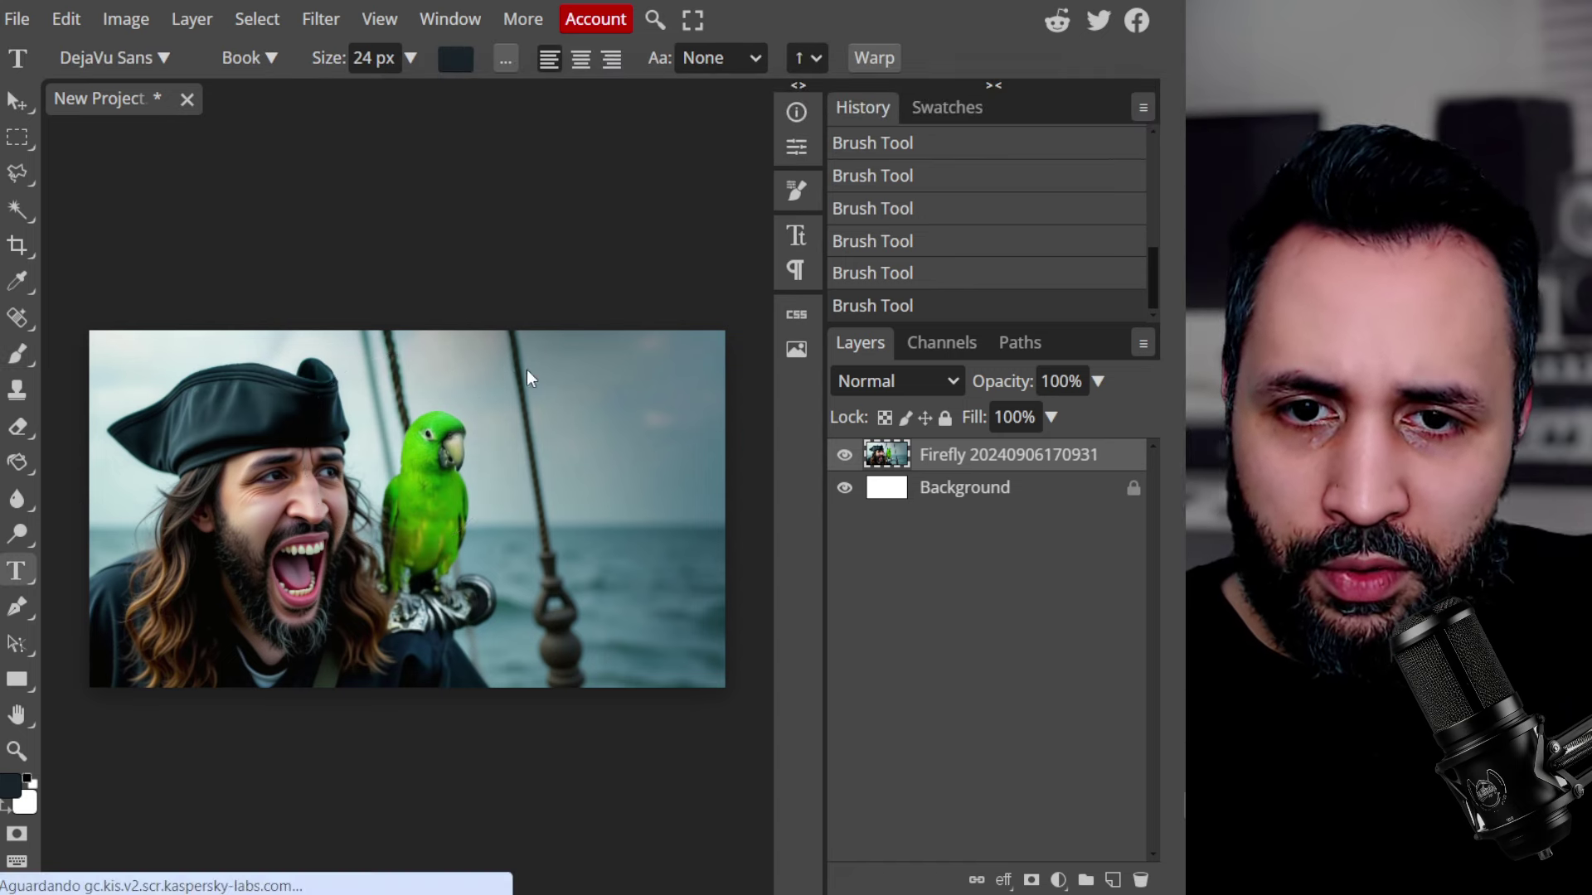
pyautogui.moveTo(506, 353); pyautogui.dragTo(694, 660)
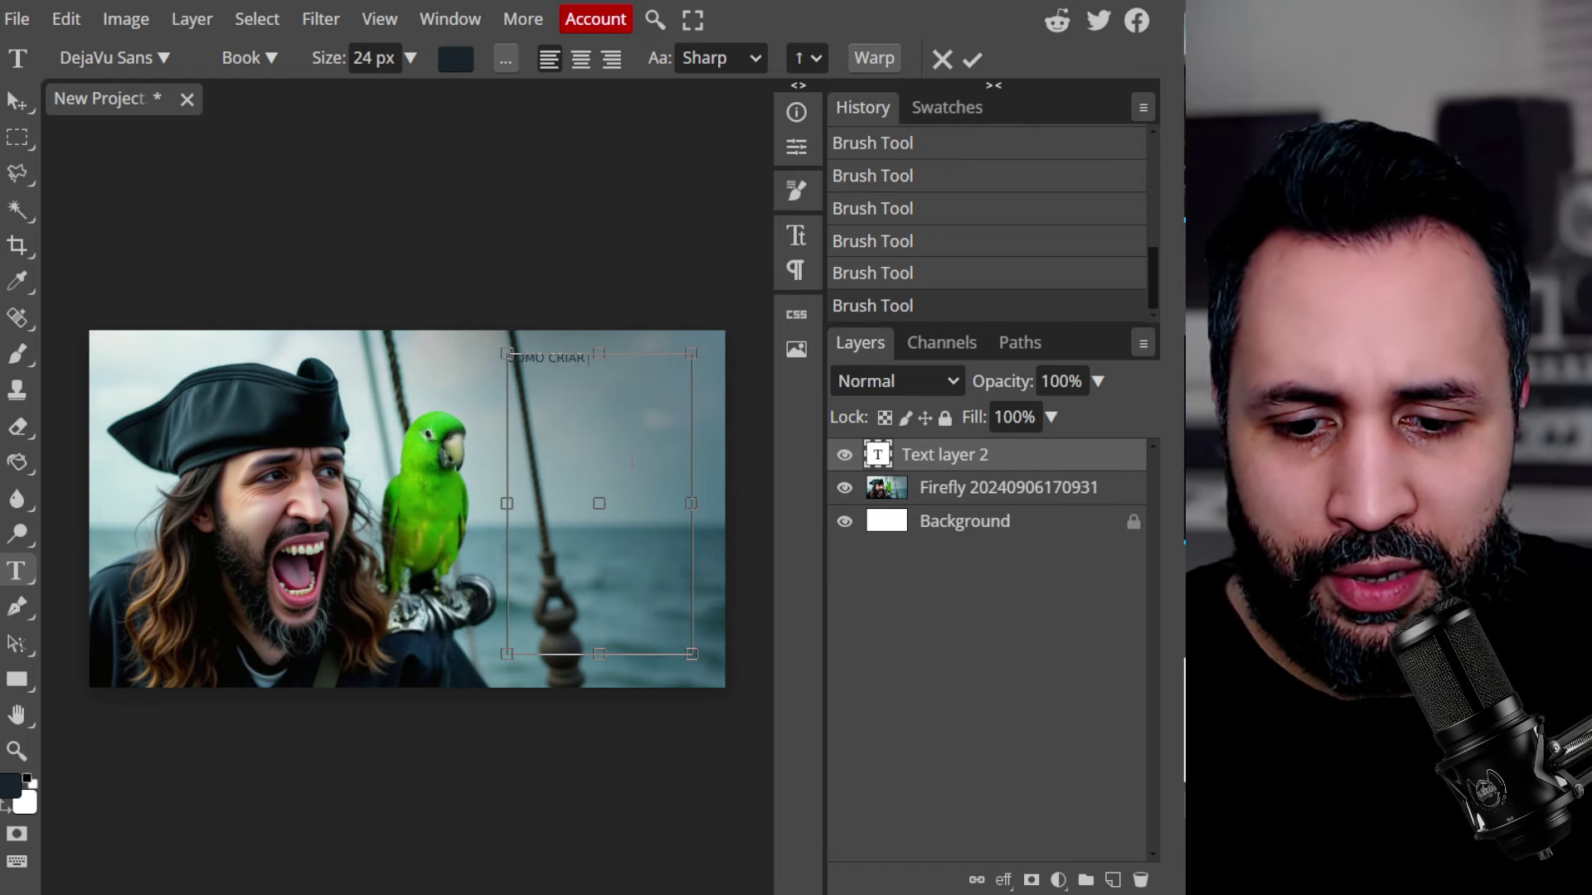
pyautogui.write('APA PRO YOUTUBE COM SEU ROSTCOMO CRIAR C')
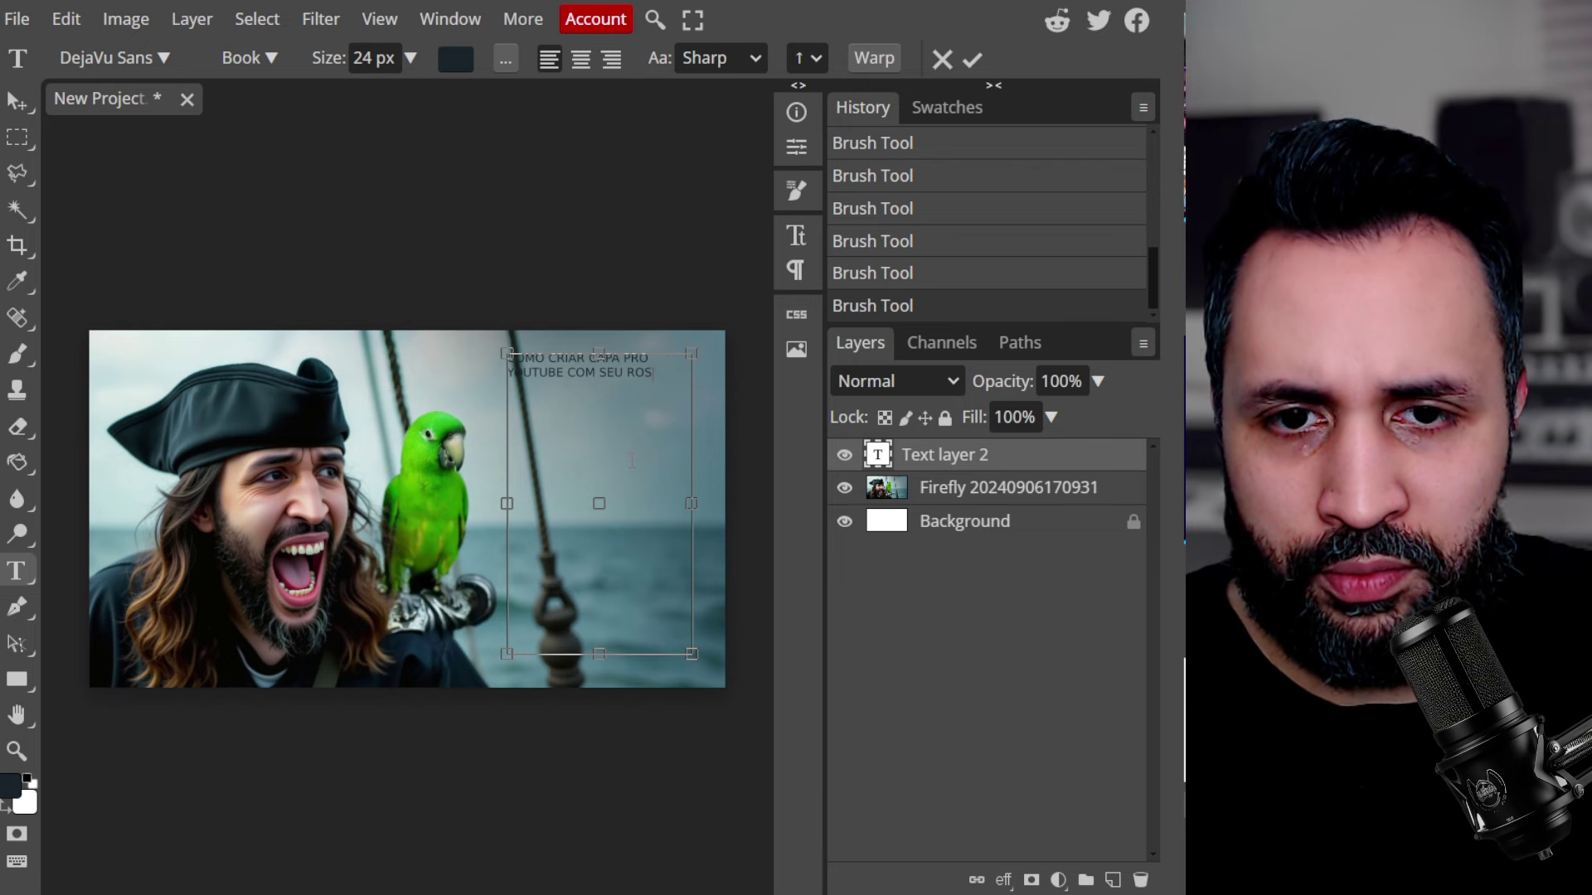
pyautogui.write('O USANDO ')
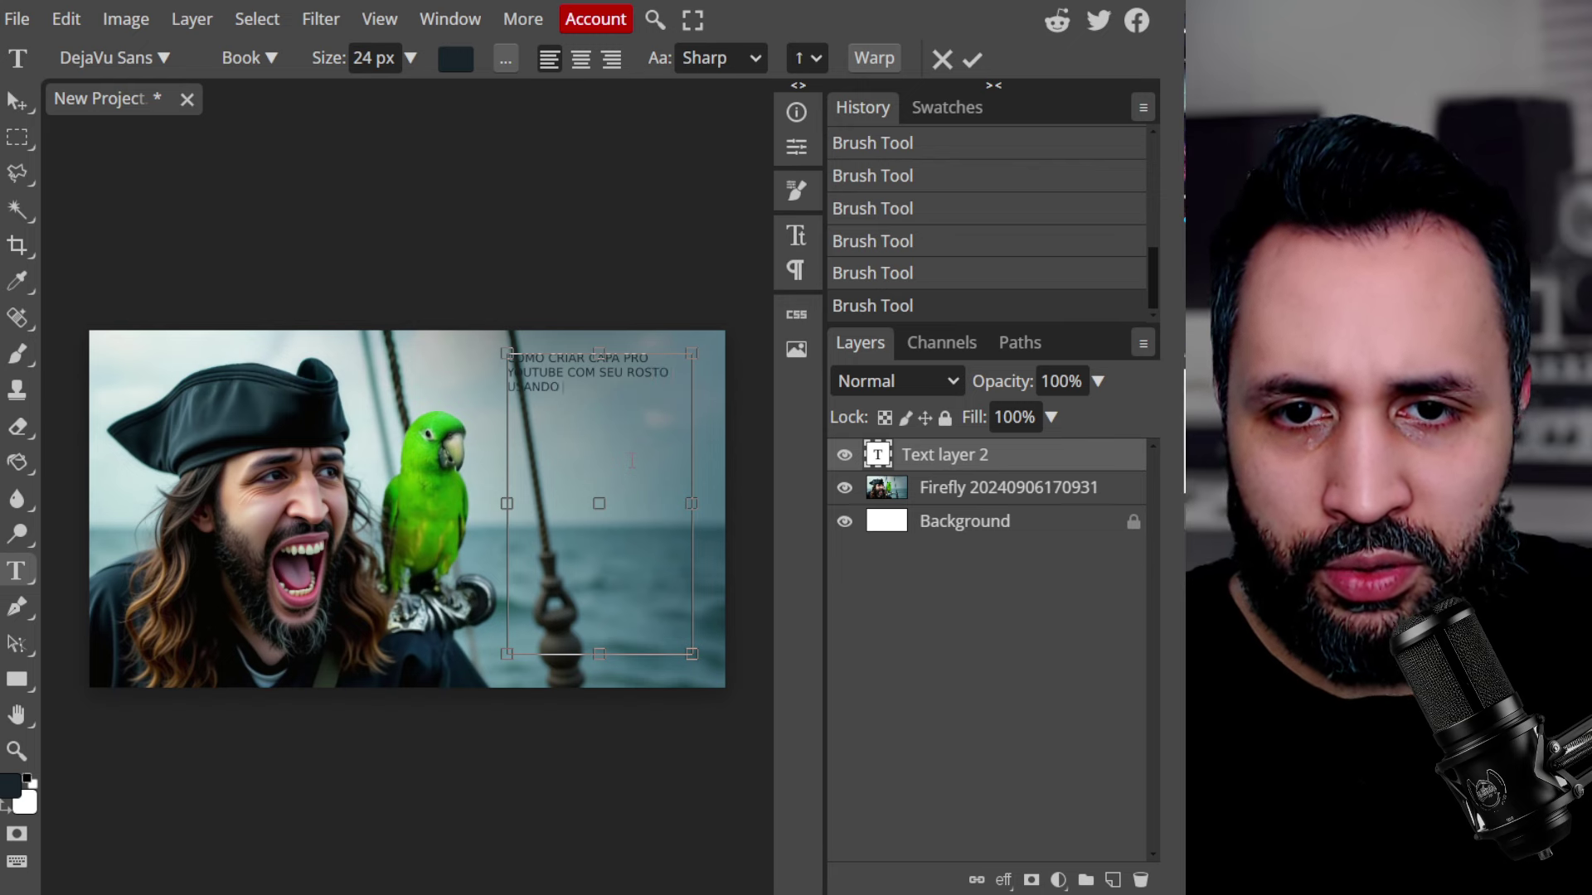
pyautogui.write('IA!')
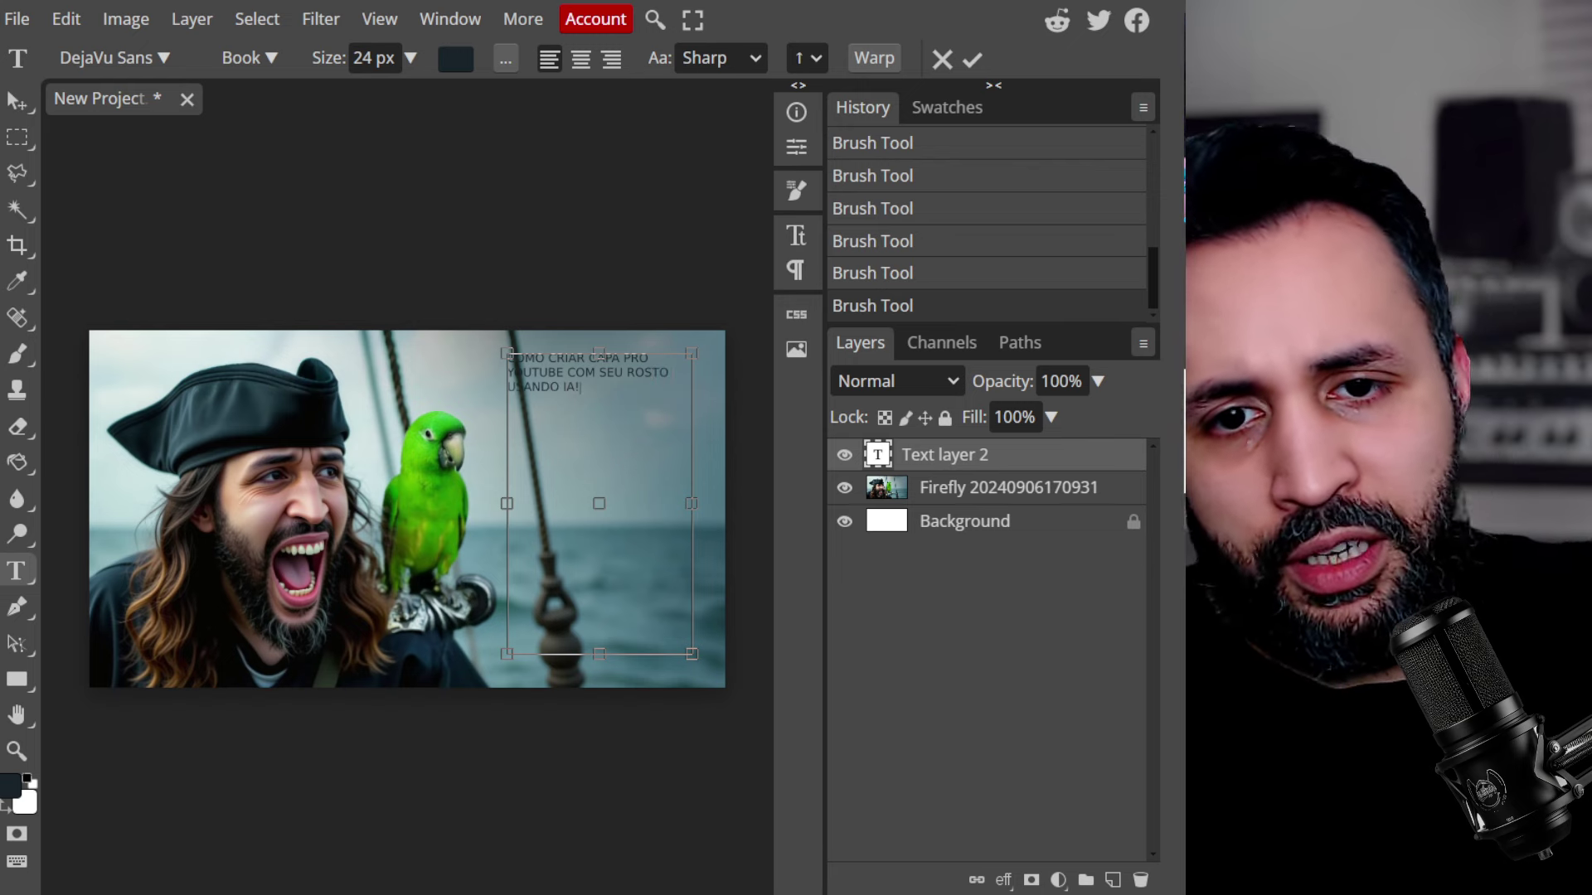
# Set the whole title text to the Bebas Regular font at 85 px
pyautogui.hotkey('ctrl', 'a')
pyautogui.click(115, 58)
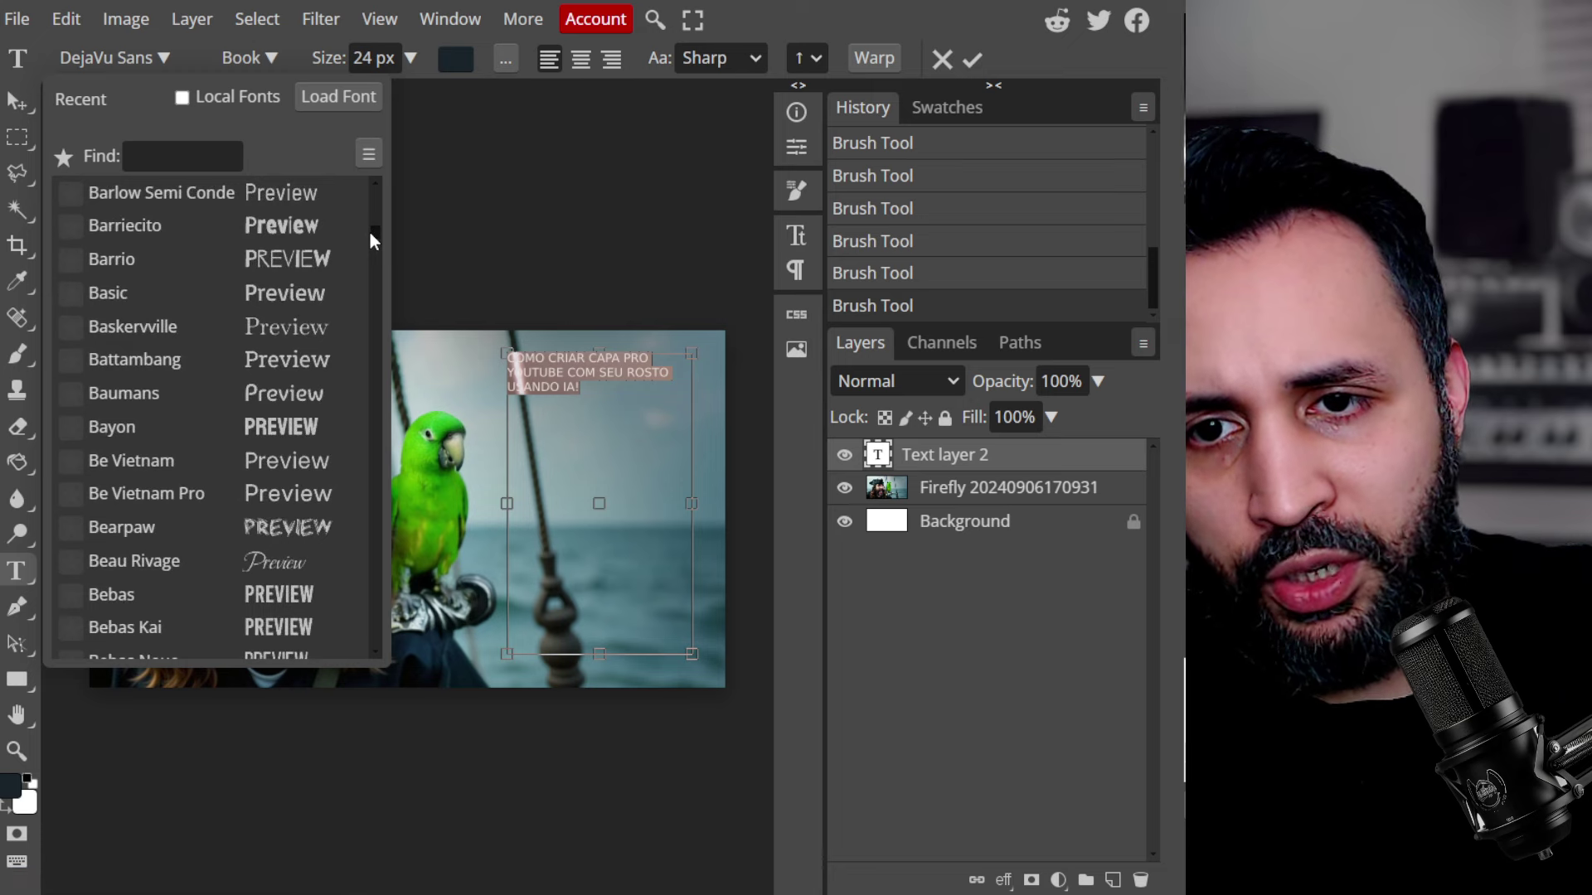
pyautogui.scroll(-2, 256, 361)
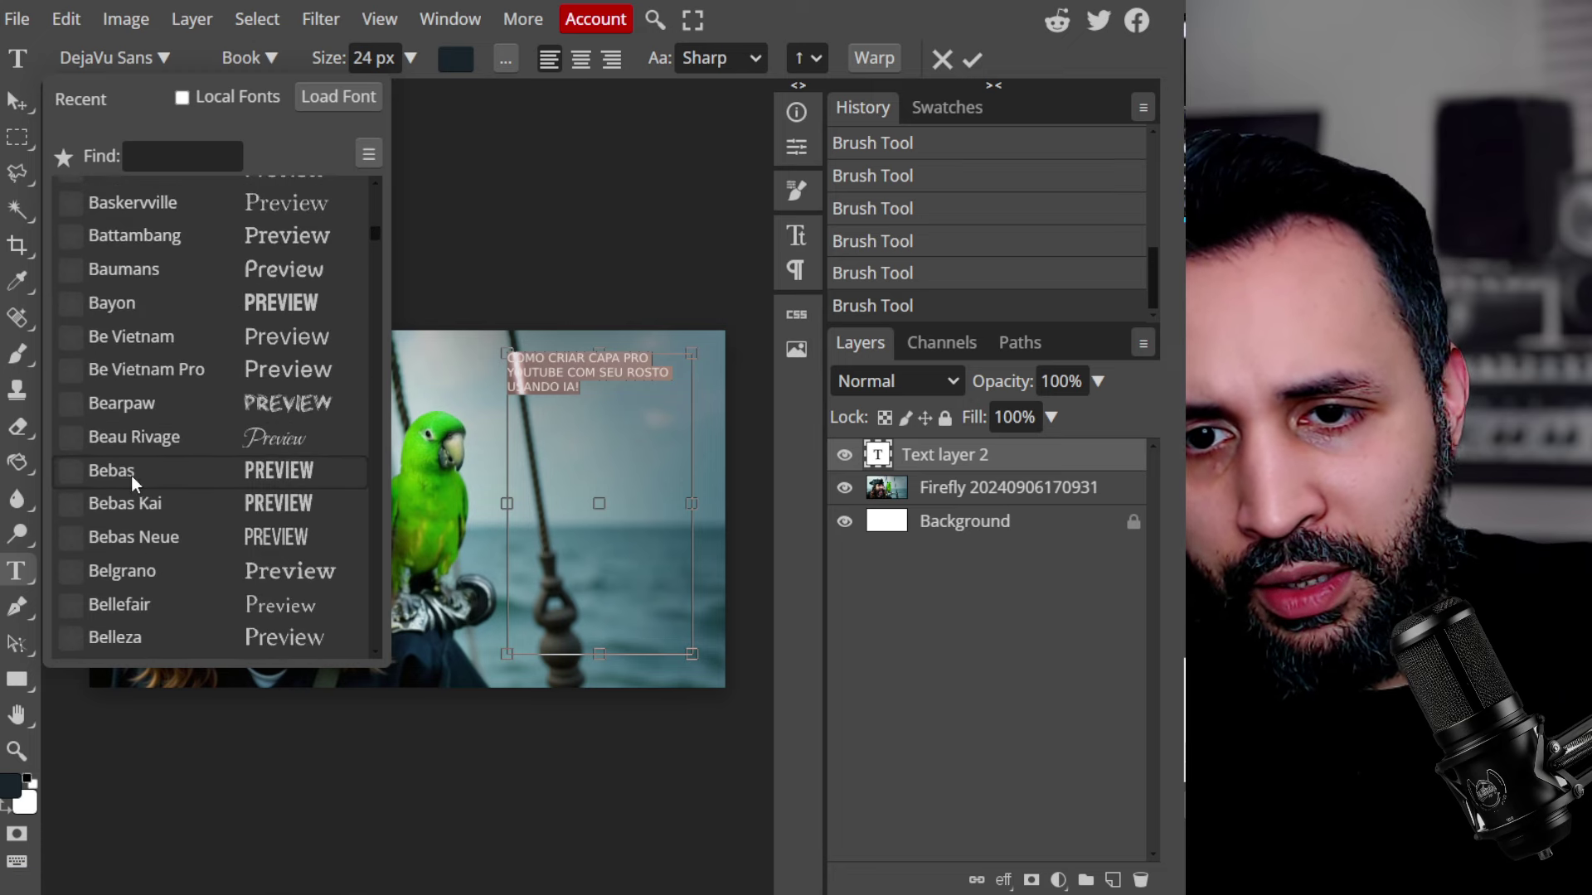
pyautogui.click(182, 473)
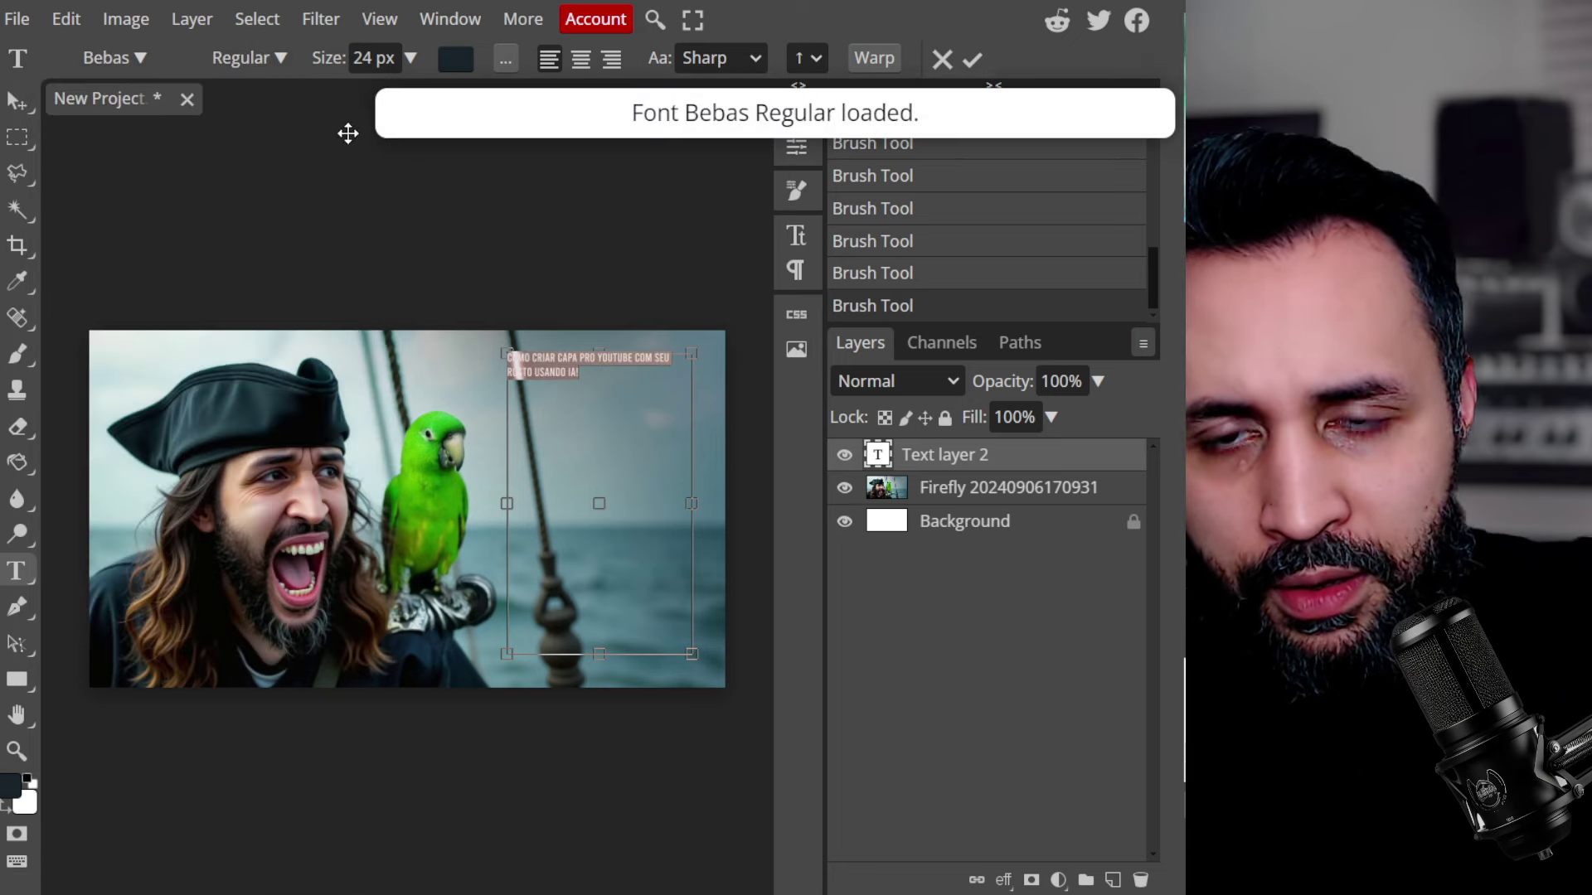
pyautogui.click(378, 62)
pyautogui.scroll(15, 382, 61)
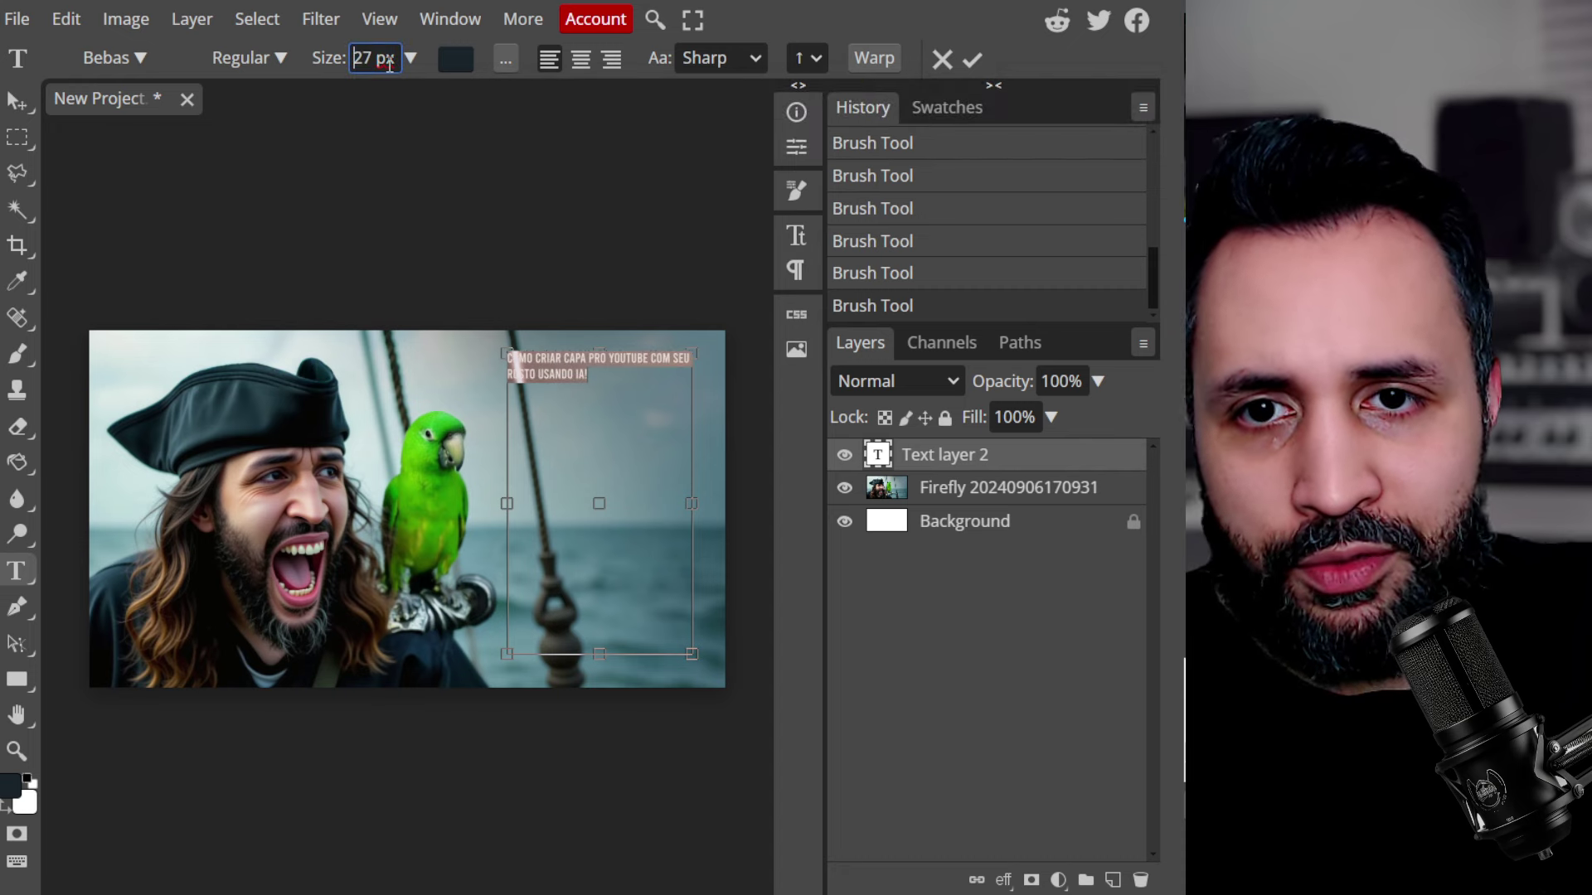
pyautogui.scroll(20, 389, 65)
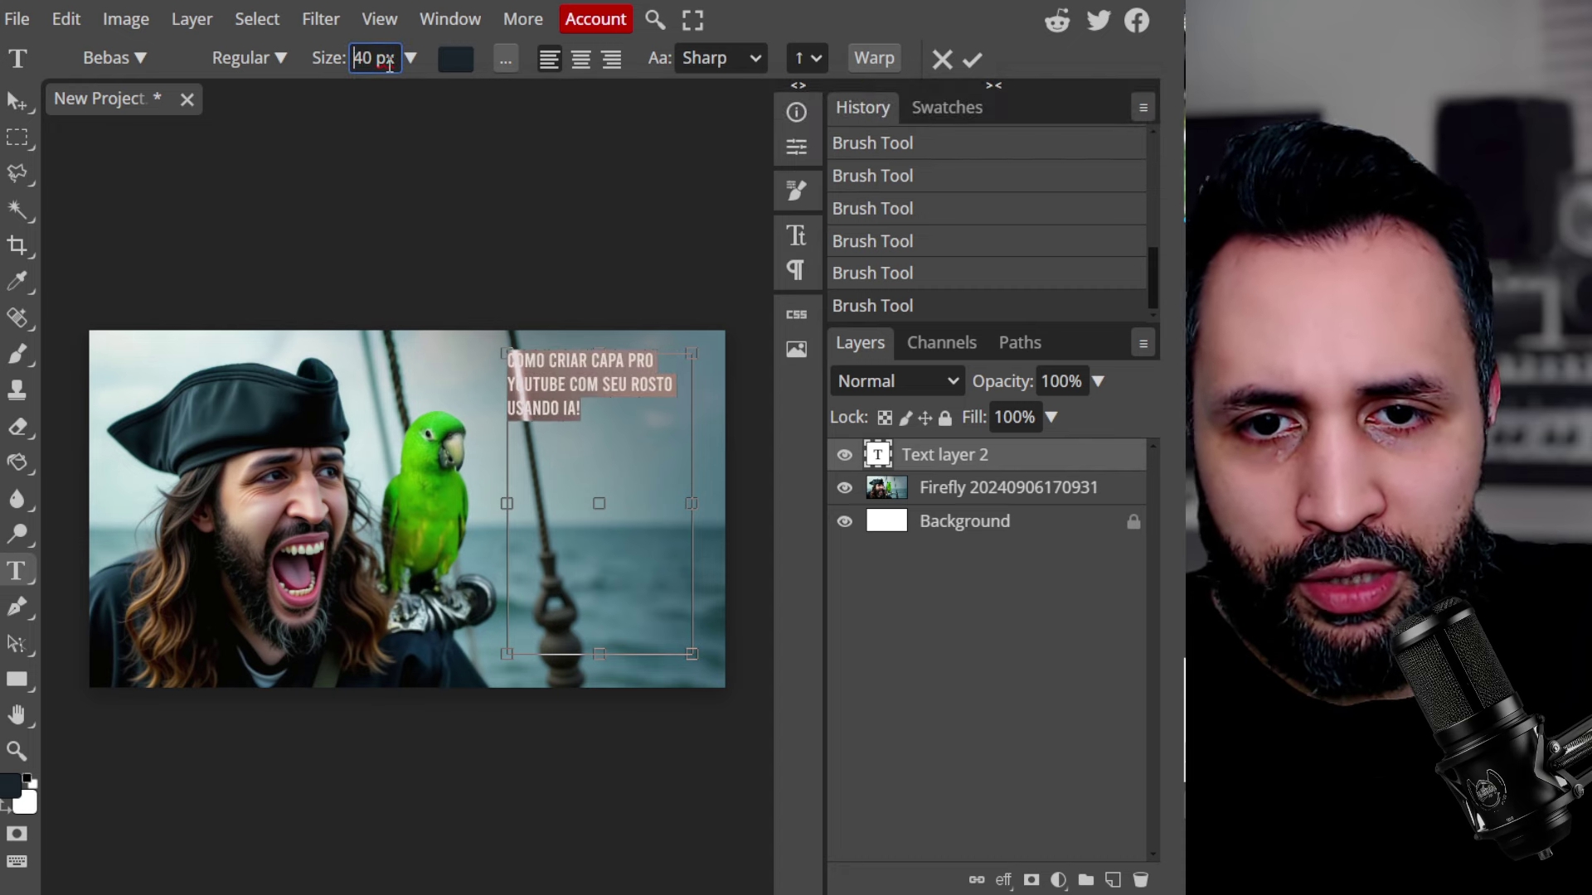
pyautogui.scroll(5, 390, 65)
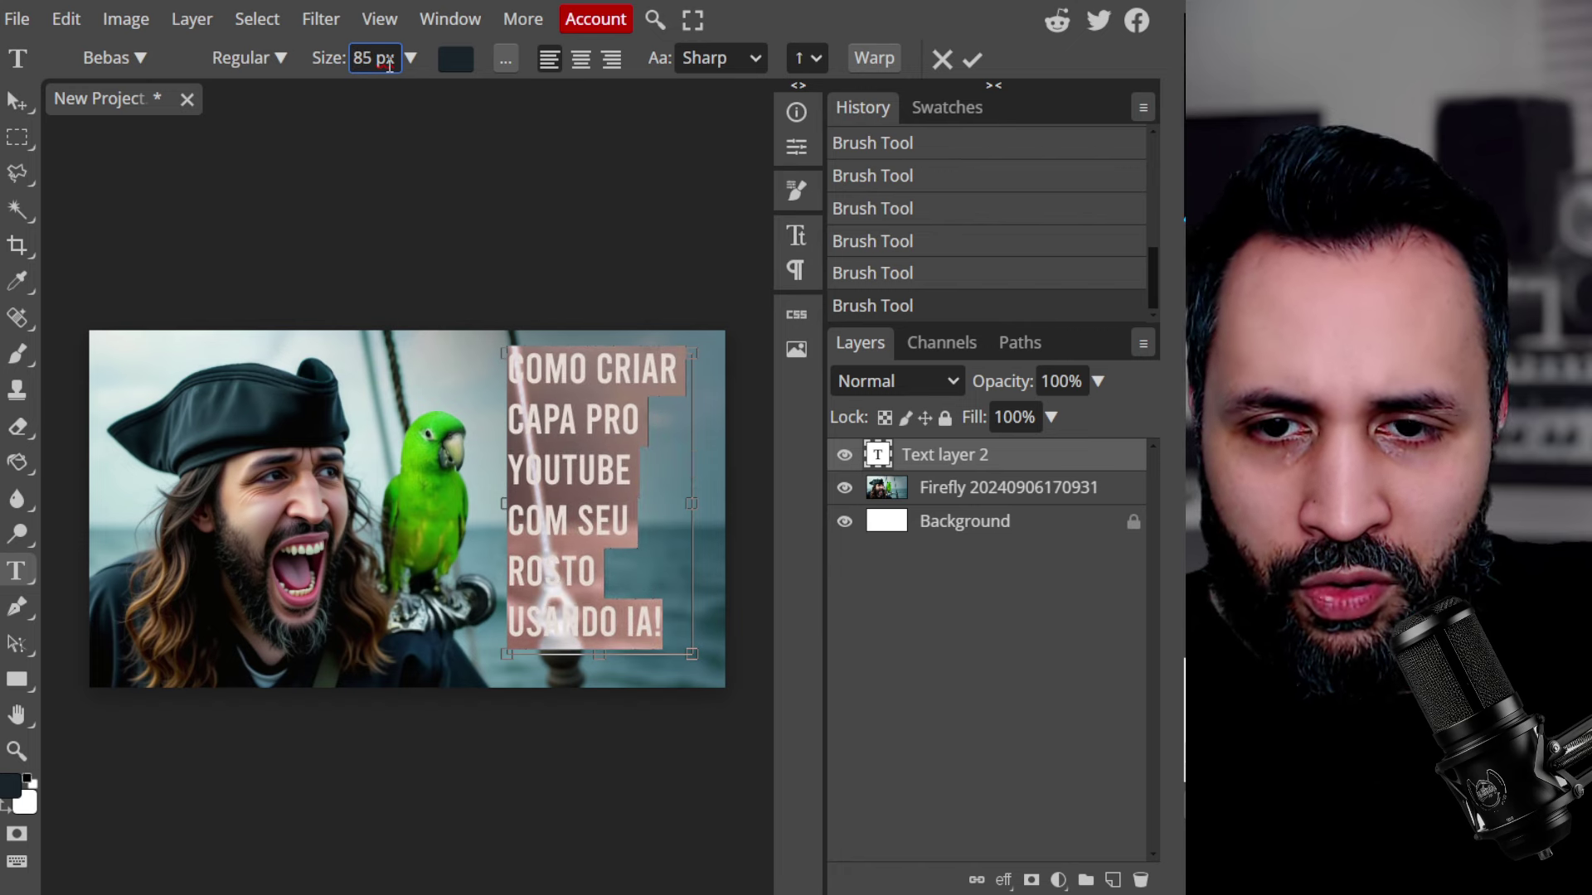
# Center the title text and set its color to white (ffffff)
pyautogui.click(581, 59)
pyautogui.click(455, 58)
pyautogui.click(398, 325)
pyautogui.click(196, 238)
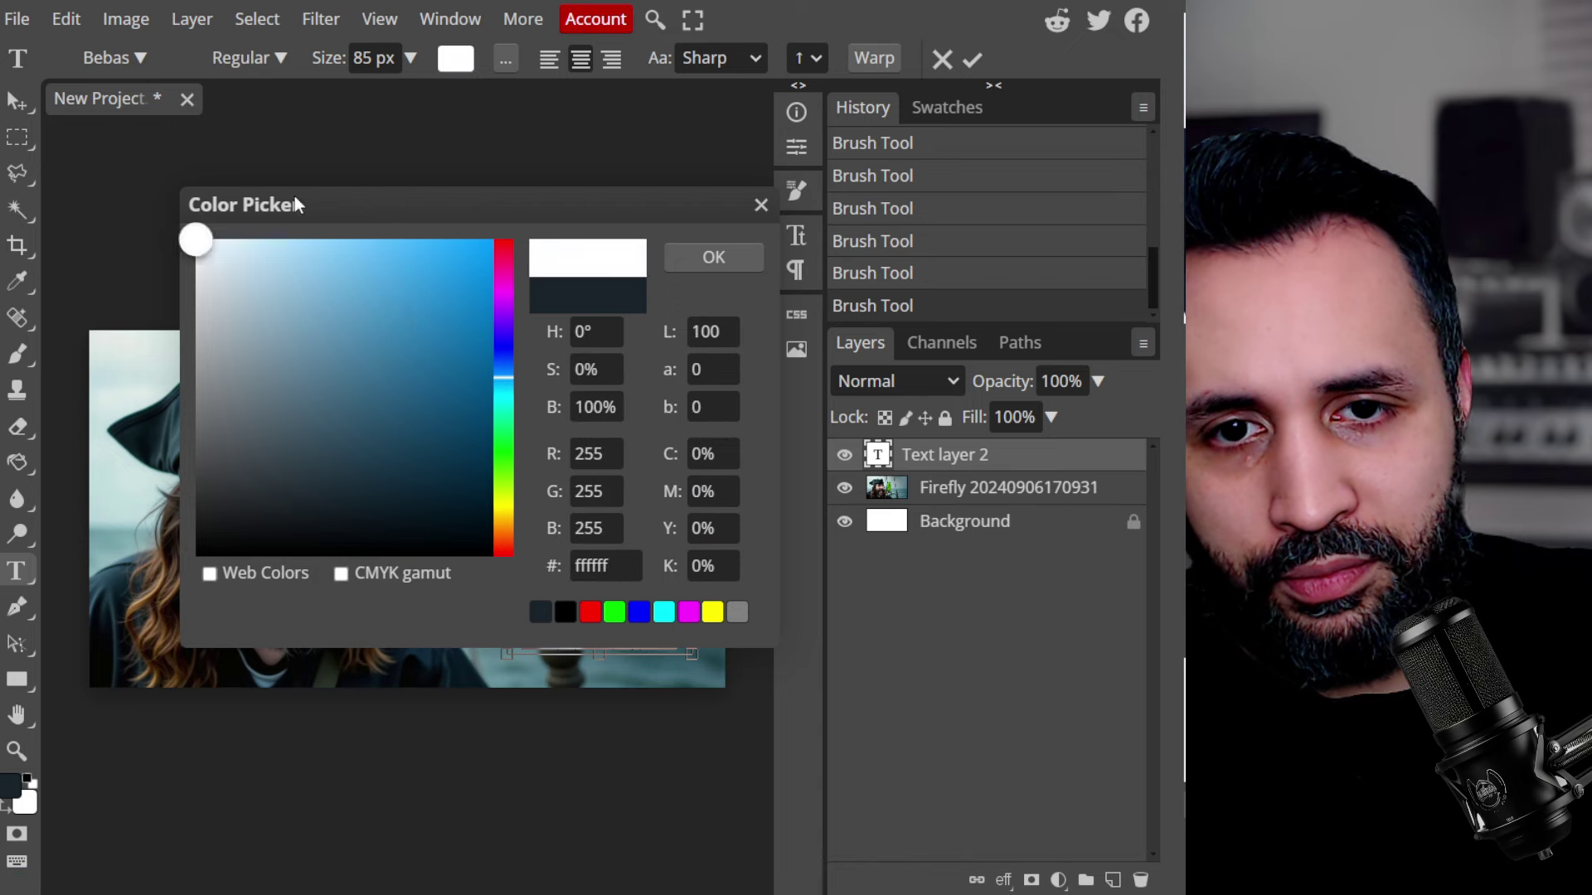
pyautogui.click(710, 256)
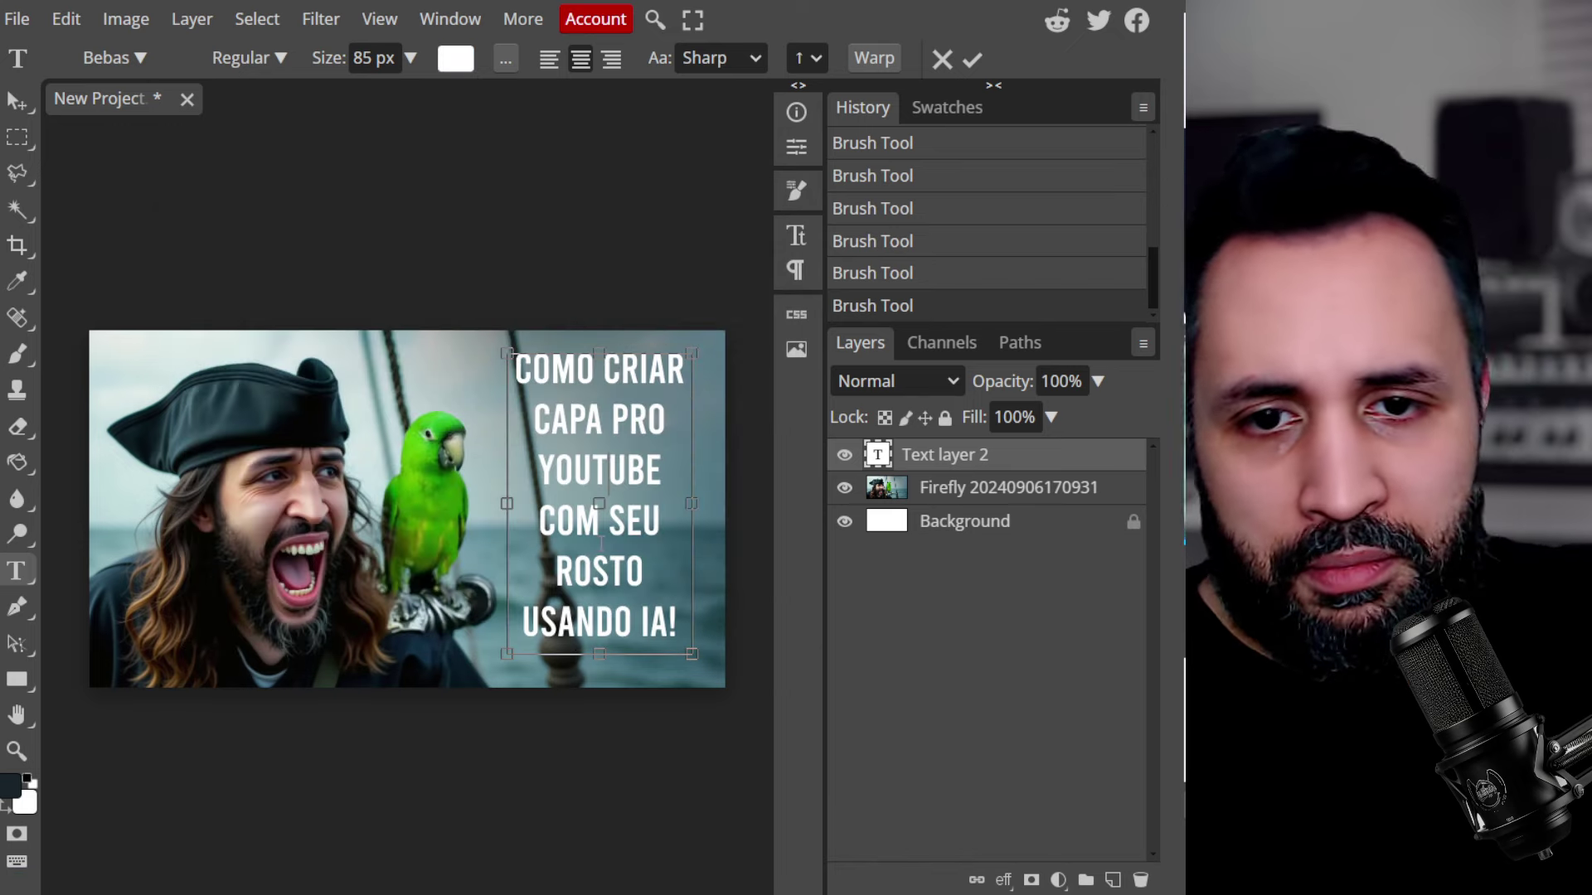
# Right-align the title text and widen its text box toward the parrot so "YOUTUBE COM" fits on one line
pyautogui.moveTo(676, 632); pyautogui.dragTo(489, 319)
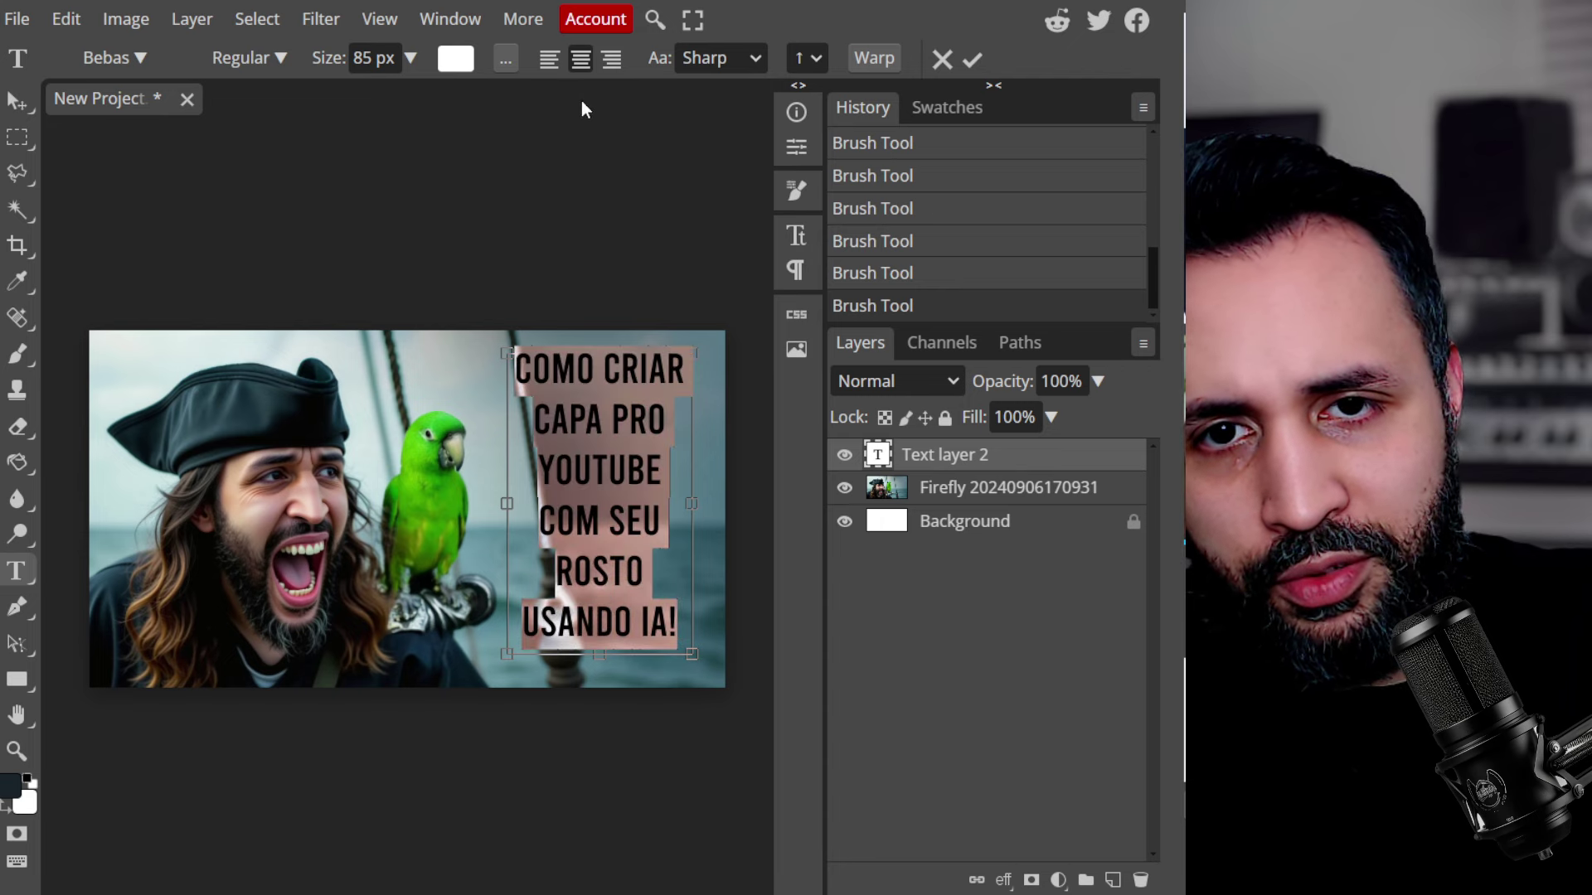
pyautogui.click(614, 58)
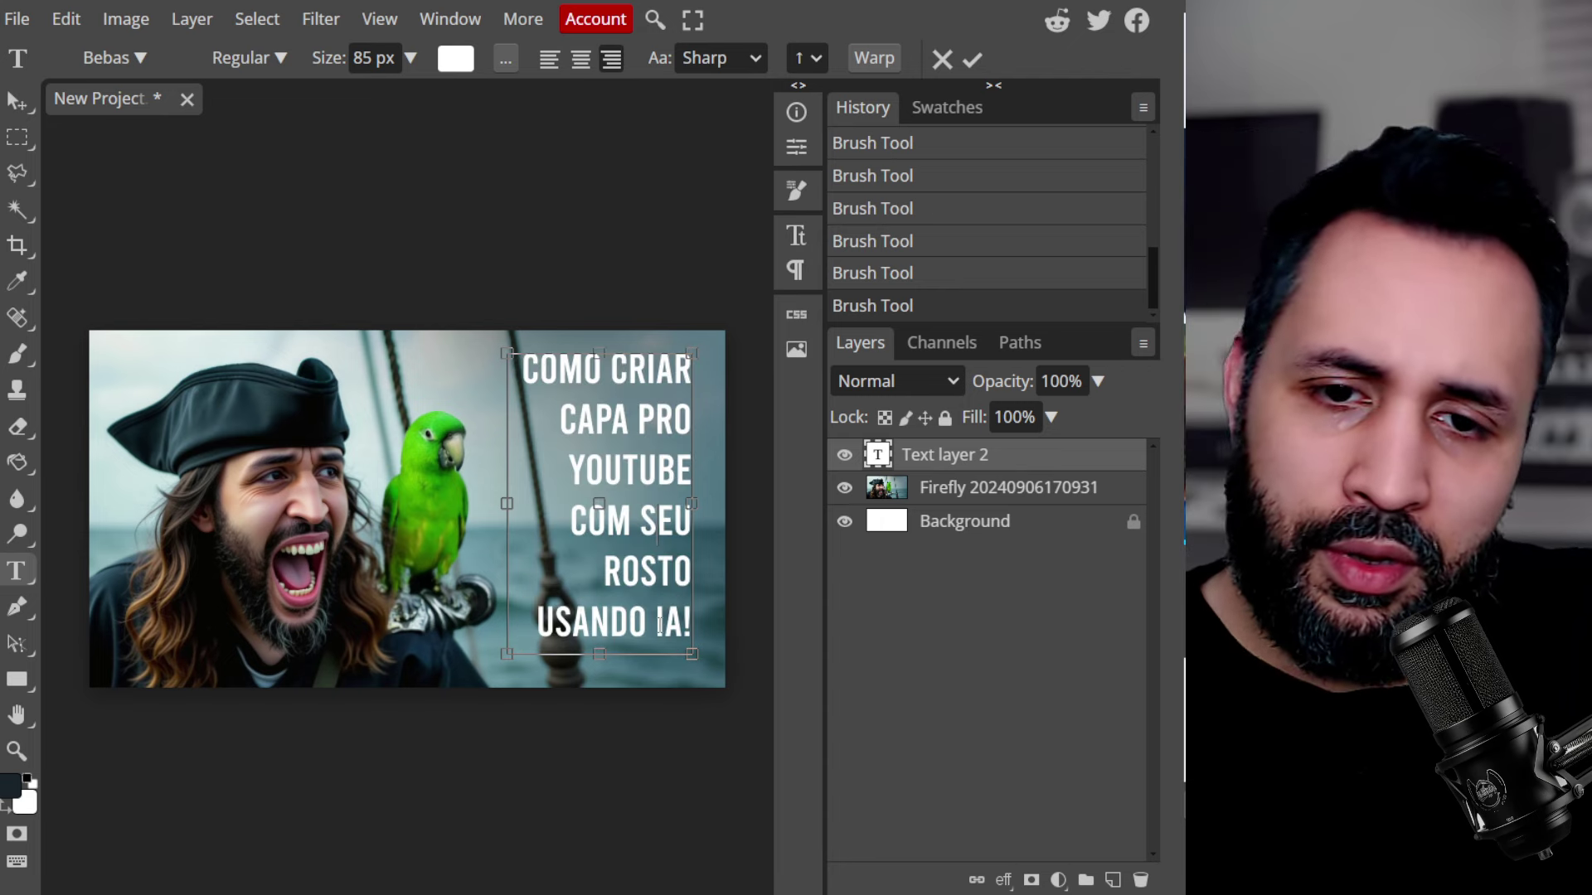
pyautogui.moveTo(507, 503); pyautogui.dragTo(485, 503)
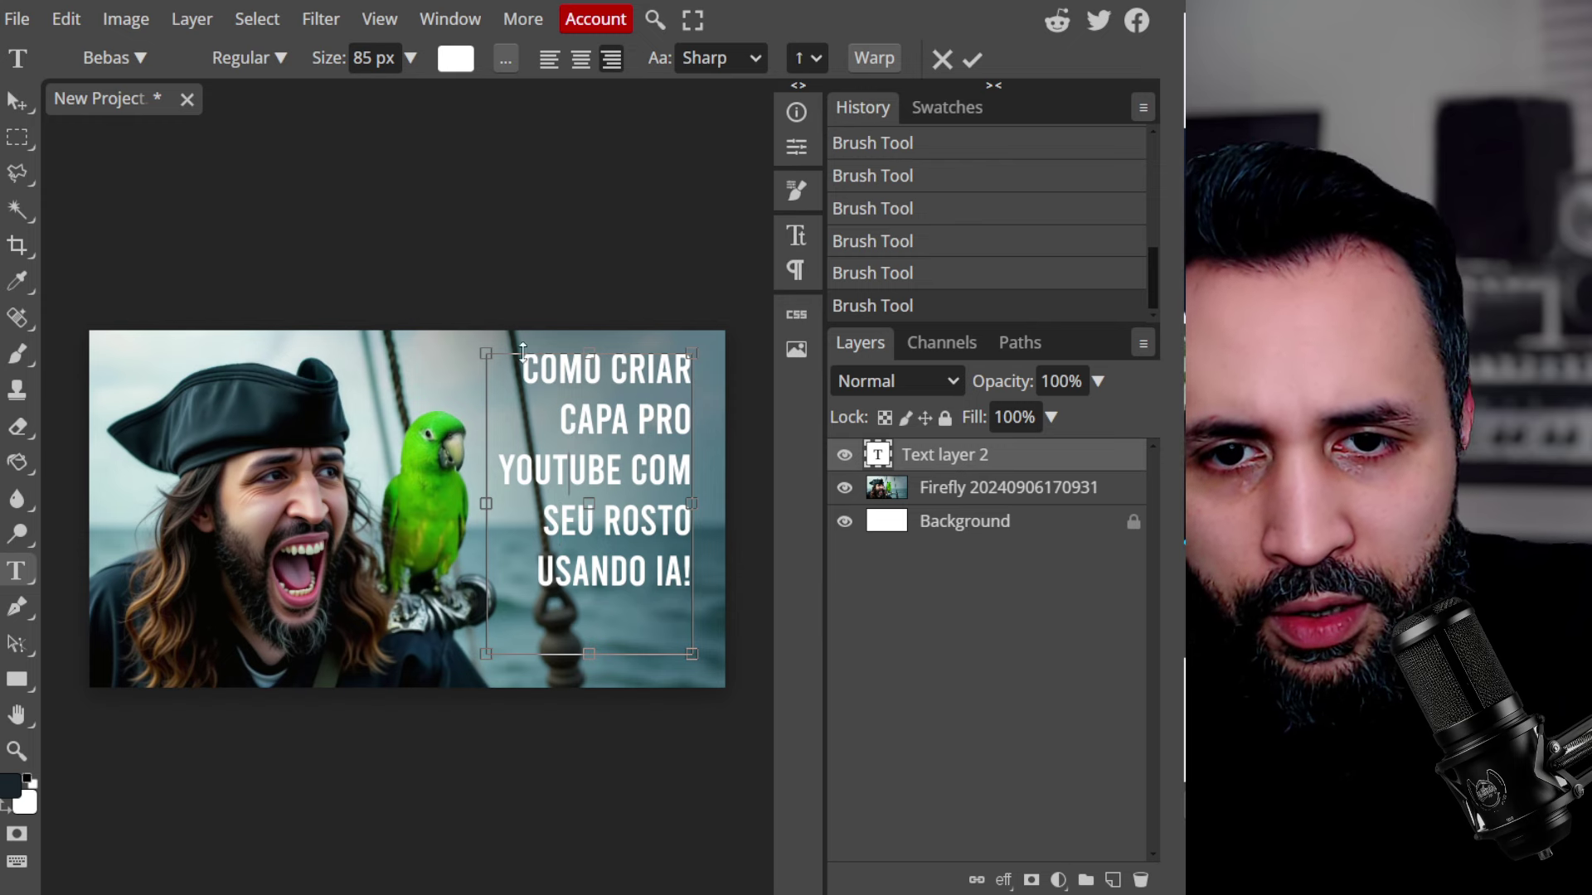
# Enlarge the title line "COMO CRIAR" until it nearly fills the width of the text box
pyautogui.moveTo(522, 371); pyautogui.dragTo(711, 380)
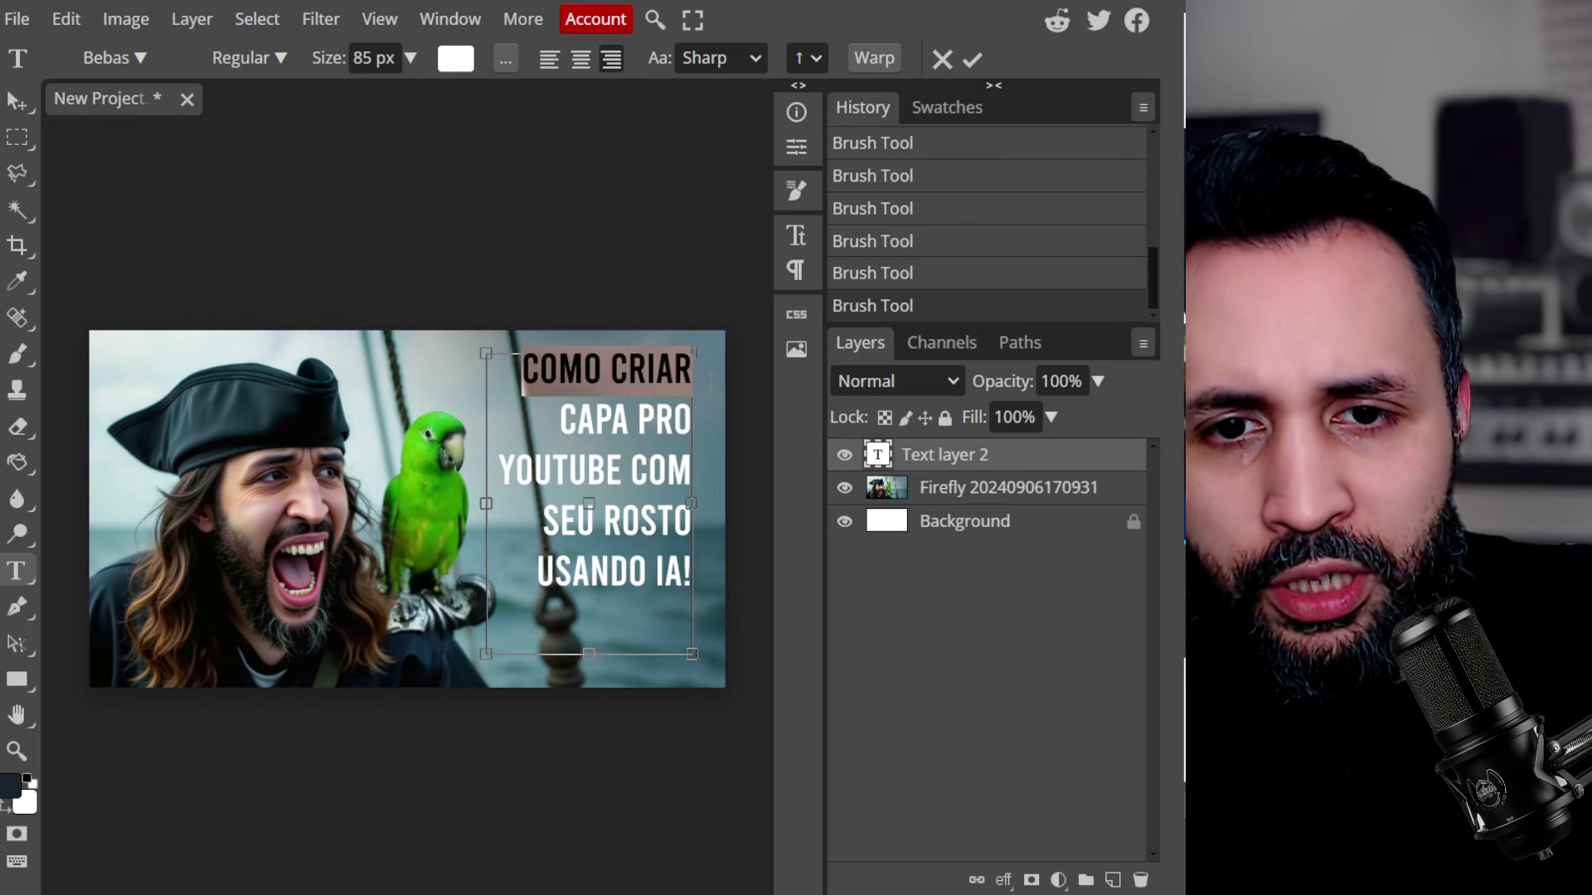
pyautogui.click(374, 58)
pyautogui.write('87')
pyautogui.press('Up')
pyautogui.press('Up')
pyautogui.press('Up')
pyautogui.press('Up')
pyautogui.press('Up')
pyautogui.press('Up')
pyautogui.press('Up')
pyautogui.press('Up')
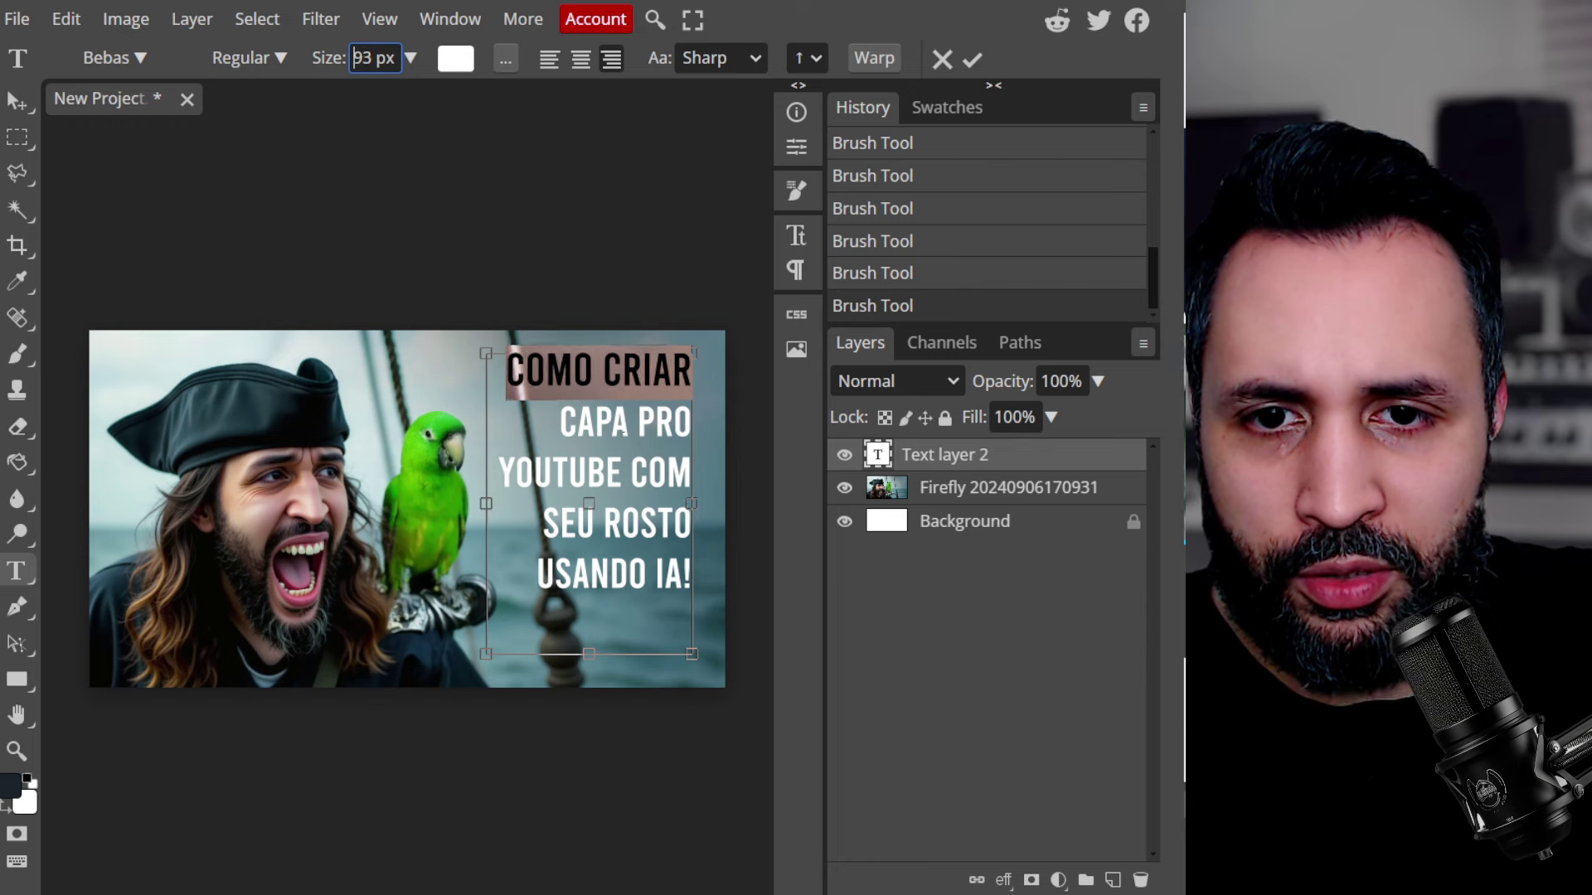
# Set the font size of the title line "CAPA PRO" to 125 px
pyautogui.moveTo(556, 421); pyautogui.dragTo(706, 422)
pyautogui.click(373, 50)
pyautogui.press('Up')
pyautogui.press('Up')
pyautogui.press('Up')
pyautogui.press('Up')
pyautogui.press('Up')
pyautogui.press('Up')
pyautogui.press('Up')
pyautogui.press('Up')
pyautogui.press('Up')
pyautogui.press('Up')
pyautogui.press('Up')
pyautogui.press('Up')
pyautogui.press('Up')
pyautogui.press('Up')
pyautogui.press('Up')
pyautogui.press('Up')
pyautogui.press('Up')
pyautogui.press('Up')
pyautogui.press('Up')
pyautogui.press('Up')
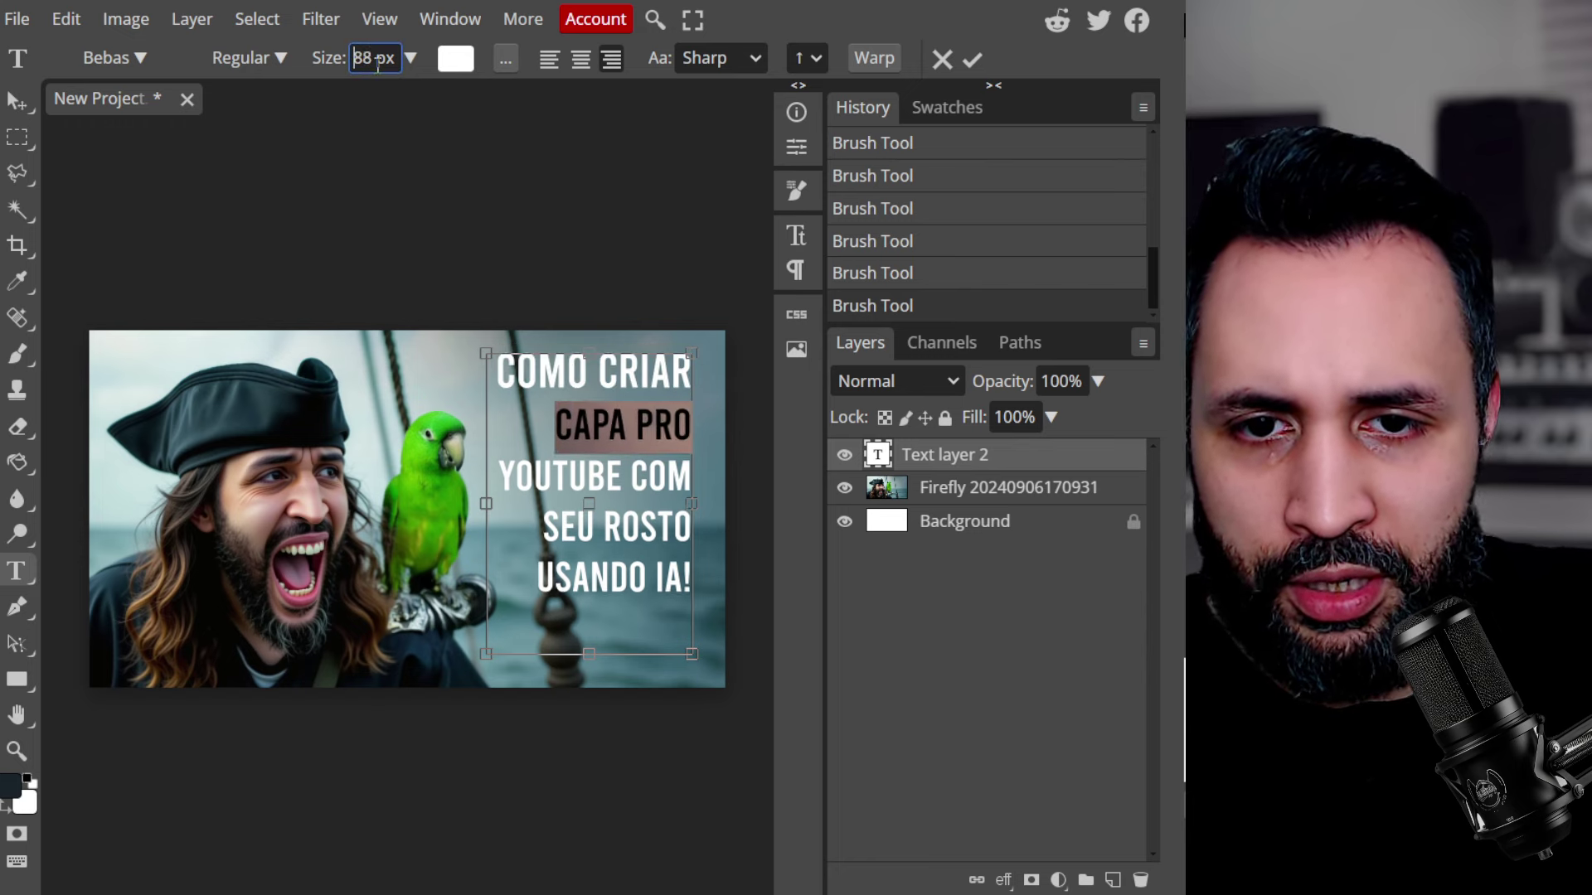
pyautogui.press('Up')
pyautogui.press('Up')
pyautogui.press('Up')
pyautogui.press('Up')
pyautogui.press('Up')
pyautogui.press('Up')
pyautogui.press('Up')
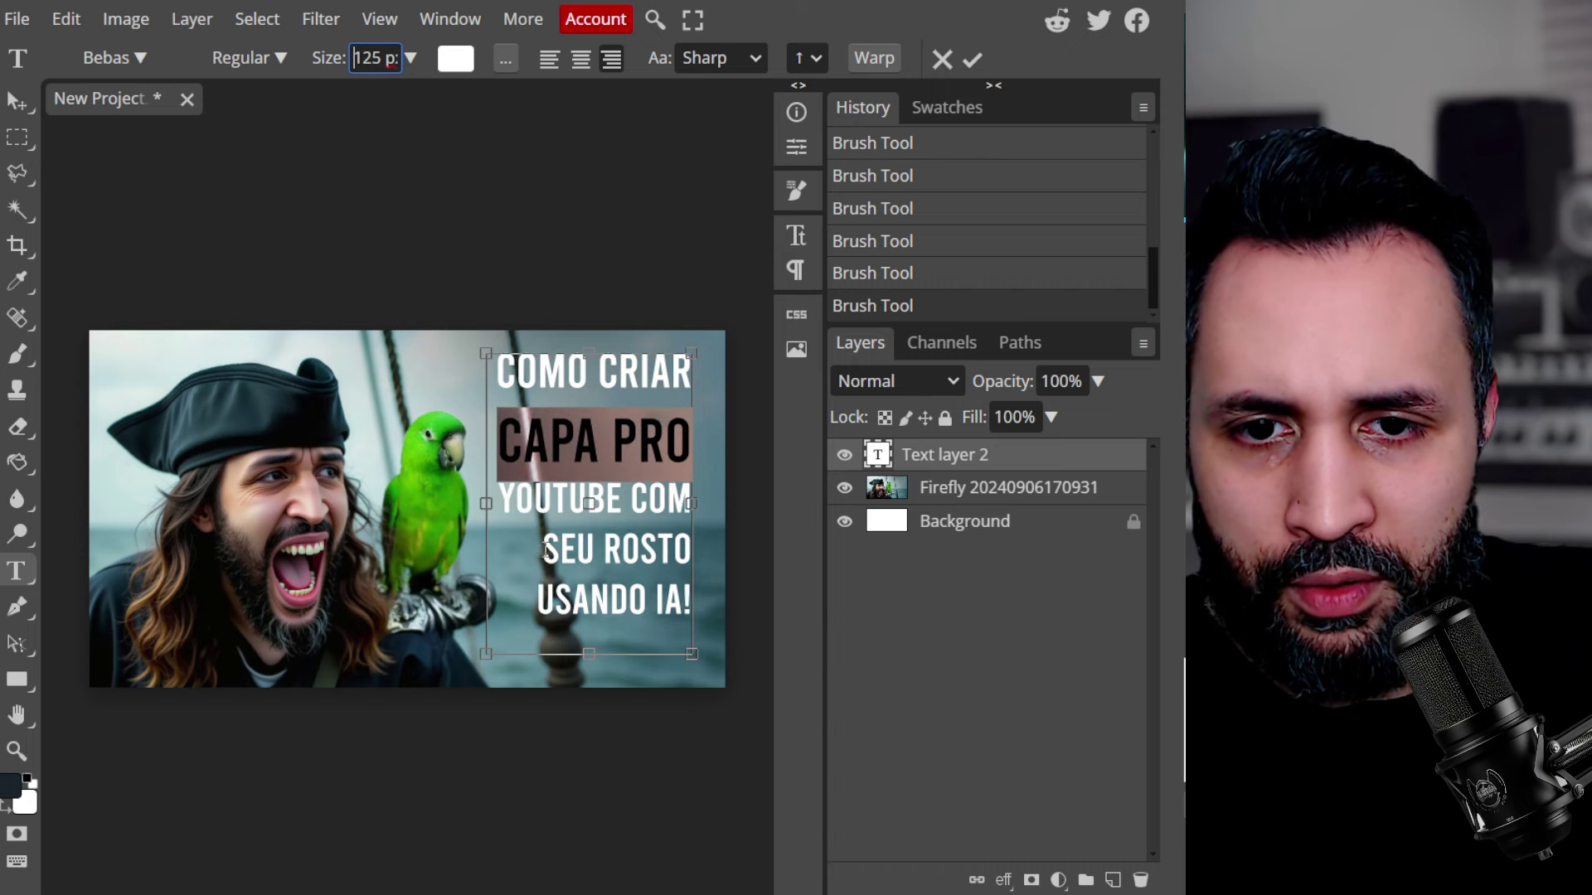
# Set the font size of the title line "SEU ROSTO" to 110 px
pyautogui.moveTo(544, 551); pyautogui.dragTo(698, 551)
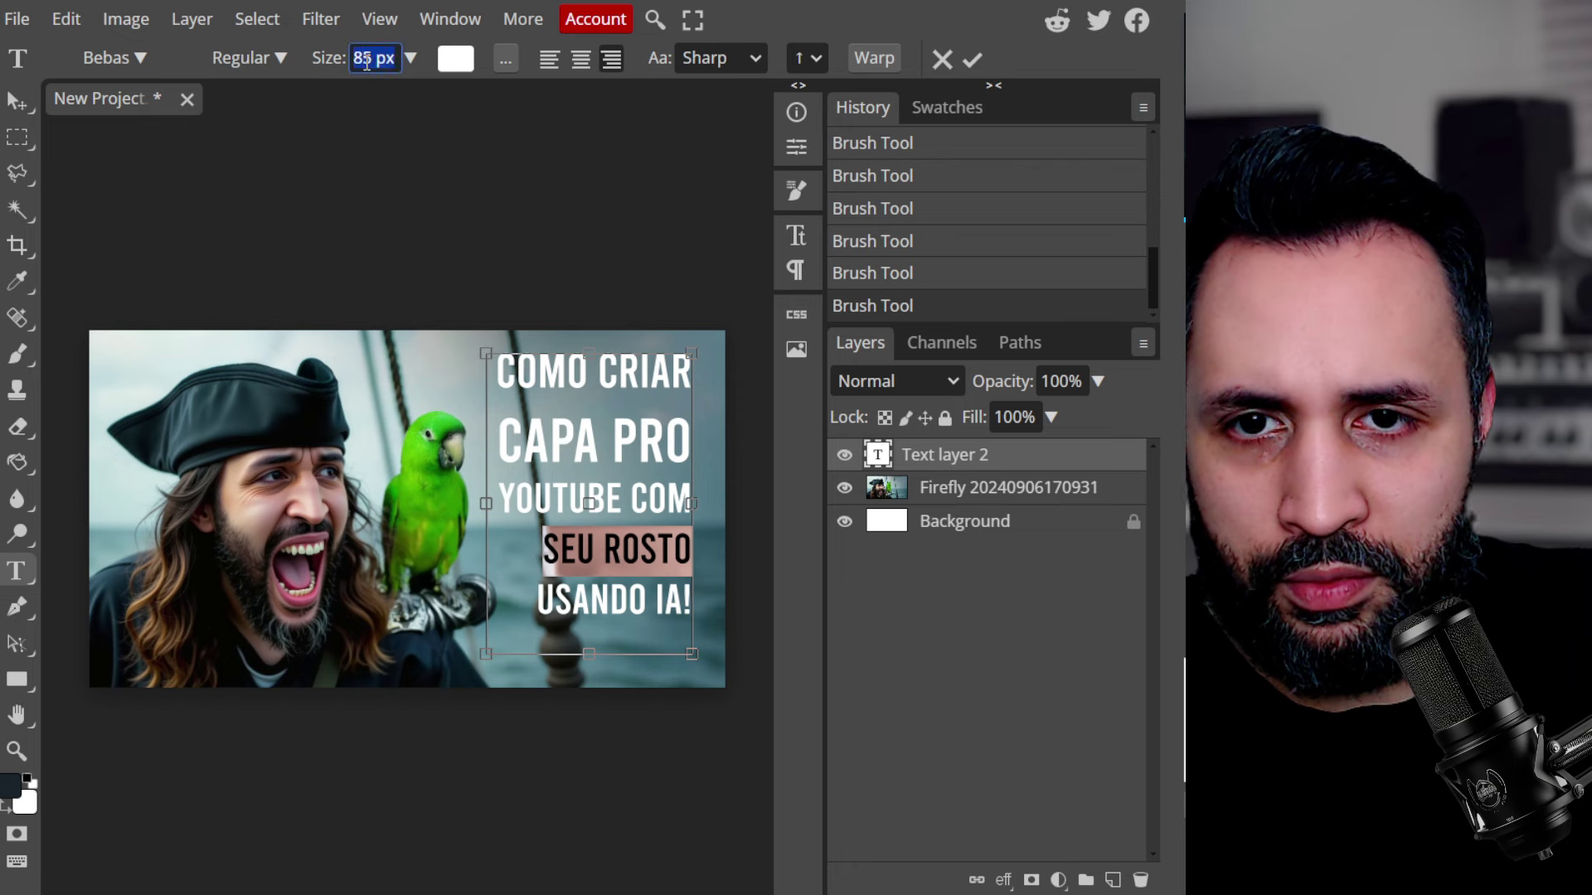
pyautogui.press('Up')
pyautogui.press('Up')
pyautogui.press('Up')
pyautogui.press('Up')
pyautogui.press('Up')
pyautogui.press('Up')
pyautogui.press('Up')
pyautogui.press('Up')
pyautogui.press('Up')
pyautogui.press('Up')
pyautogui.press('Up')
pyautogui.press('Up')
pyautogui.press('Up')
pyautogui.press('Up')
pyautogui.press('Up')
pyautogui.press('Up')
pyautogui.press('Up')
pyautogui.press('Up')
pyautogui.press('Up')
pyautogui.press('Up')
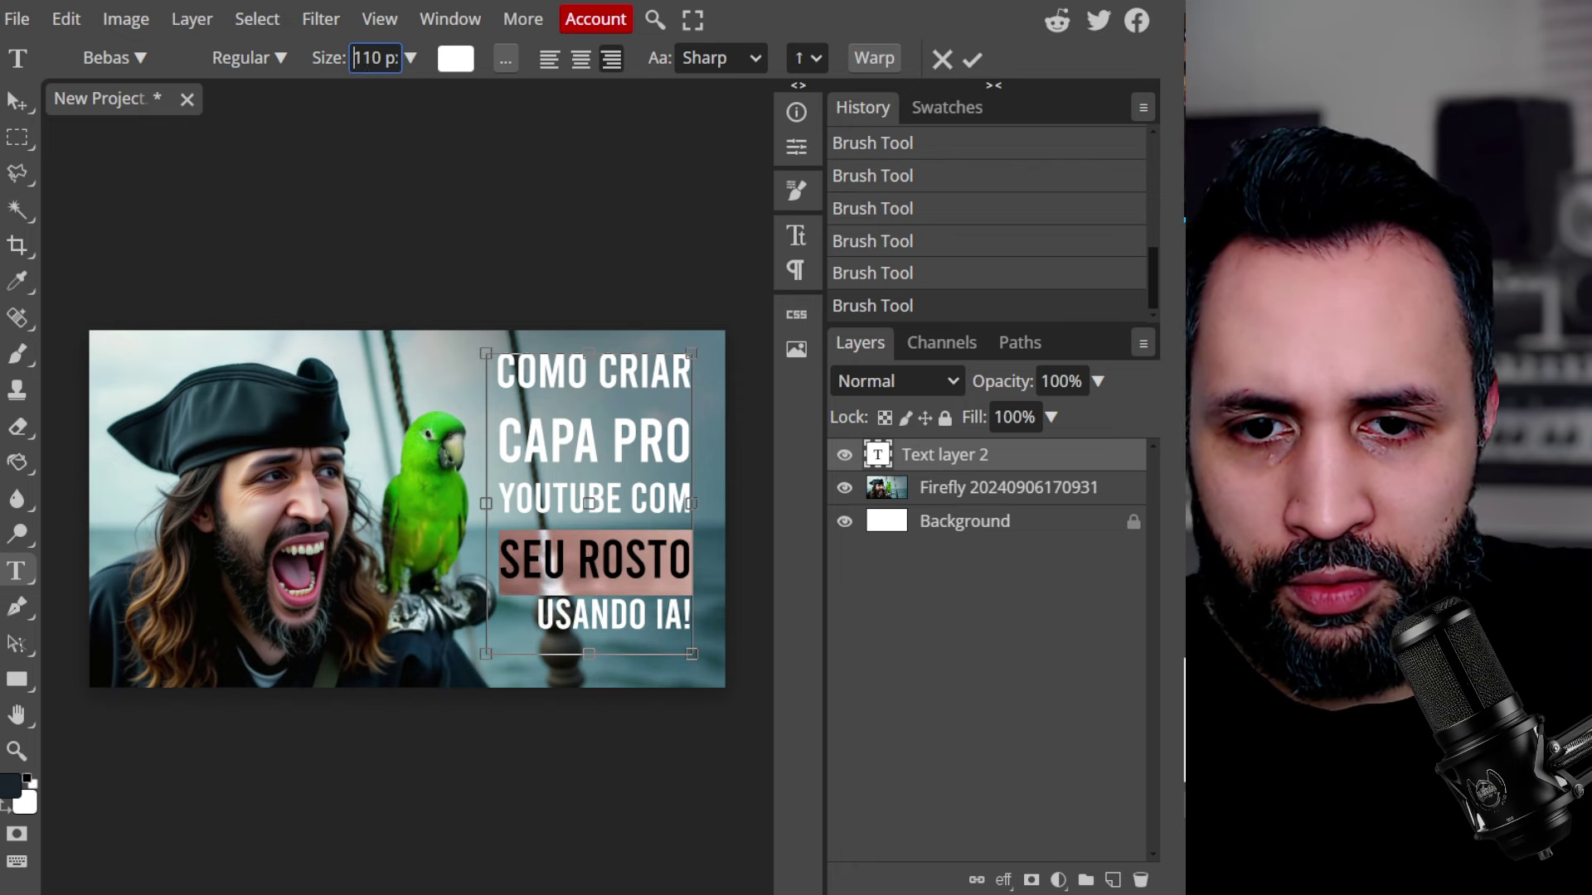
# Set the font size of the title line "USANDO IA!" to 105 px
pyautogui.moveTo(544, 616); pyautogui.dragTo(711, 620)
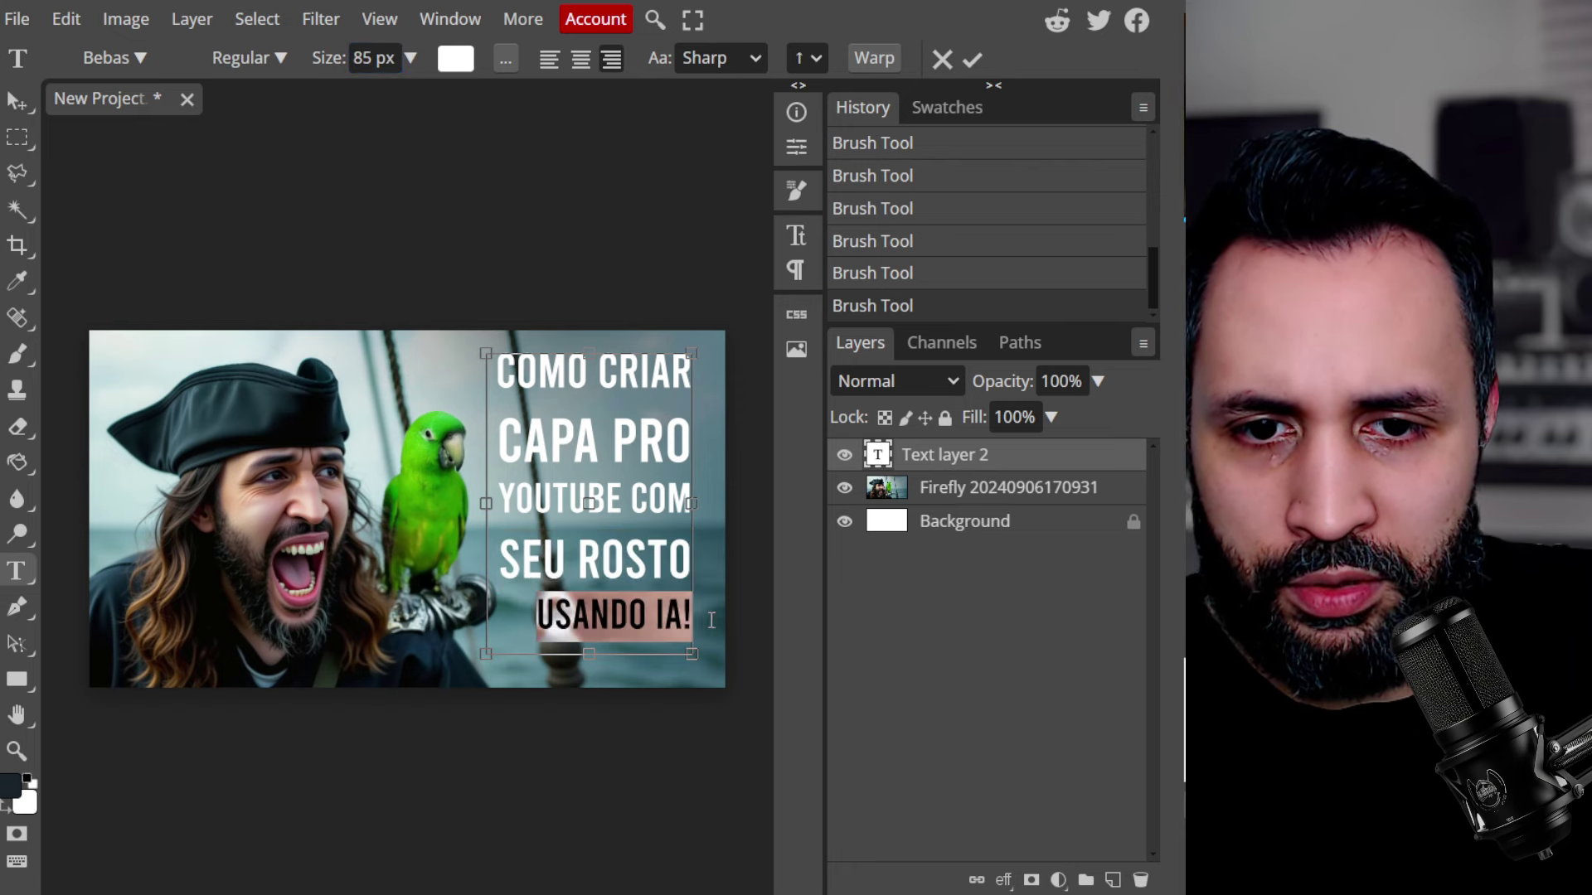
pyautogui.click(377, 59)
pyautogui.press('Up')
pyautogui.press('Up')
pyautogui.press('Up')
pyautogui.press('Up')
pyautogui.press('Up')
pyautogui.press('Up')
pyautogui.press('Up')
pyautogui.press('Up')
pyautogui.press('Up')
pyautogui.press('Up')
pyautogui.press('Up')
pyautogui.press('Up')
pyautogui.press('Up')
pyautogui.press('Up')
pyautogui.press('Up')
pyautogui.press('Up')
pyautogui.press('Up')
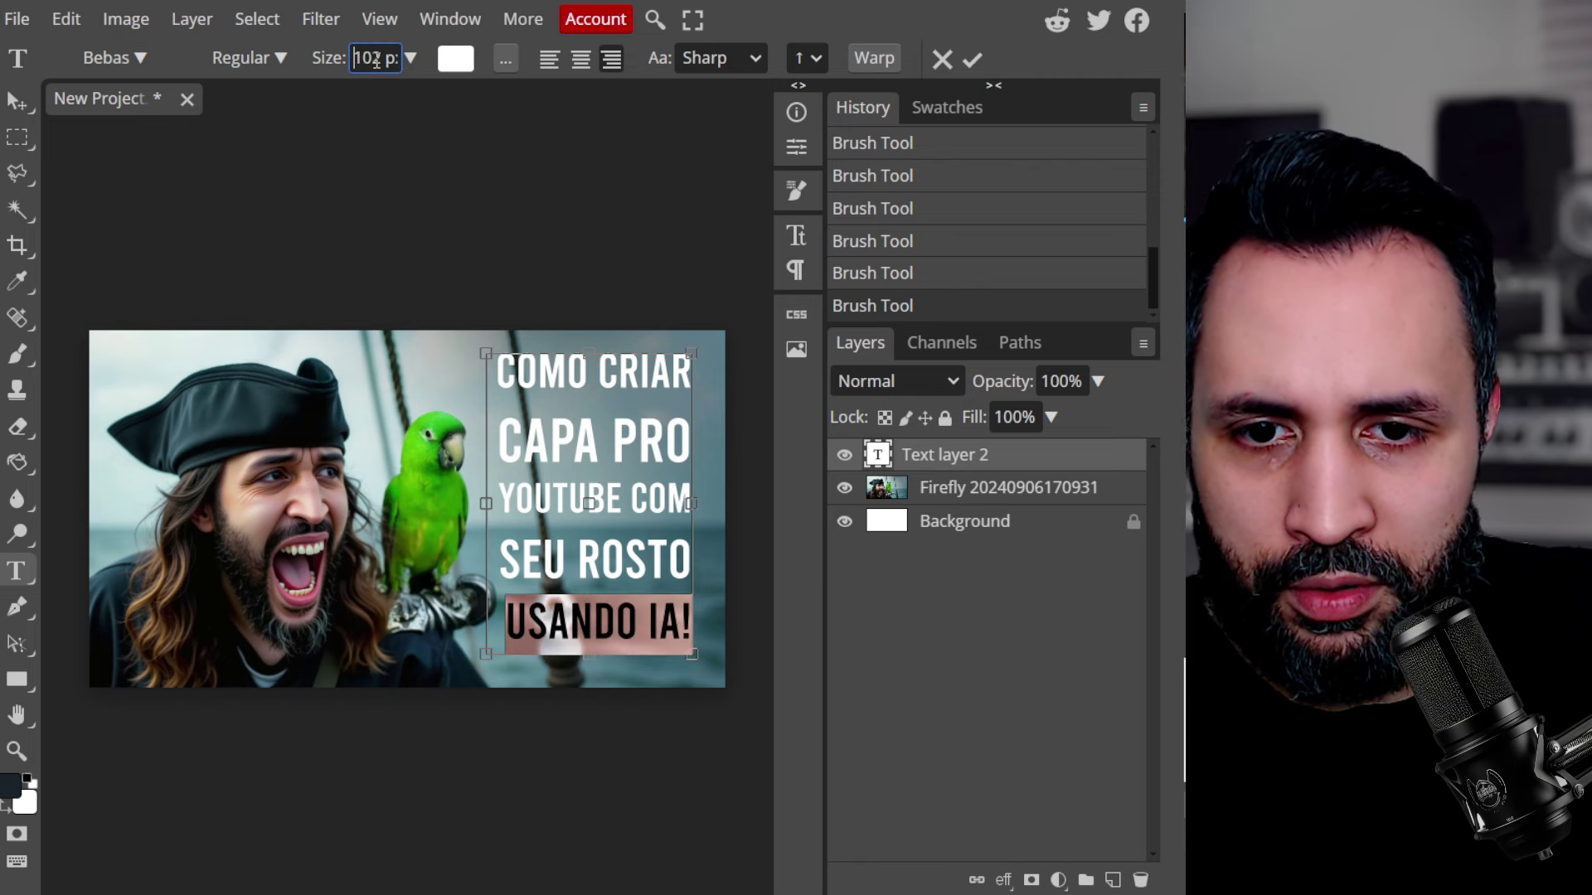
pyautogui.press('Up')
pyautogui.press('Up')
pyautogui.press('Up')
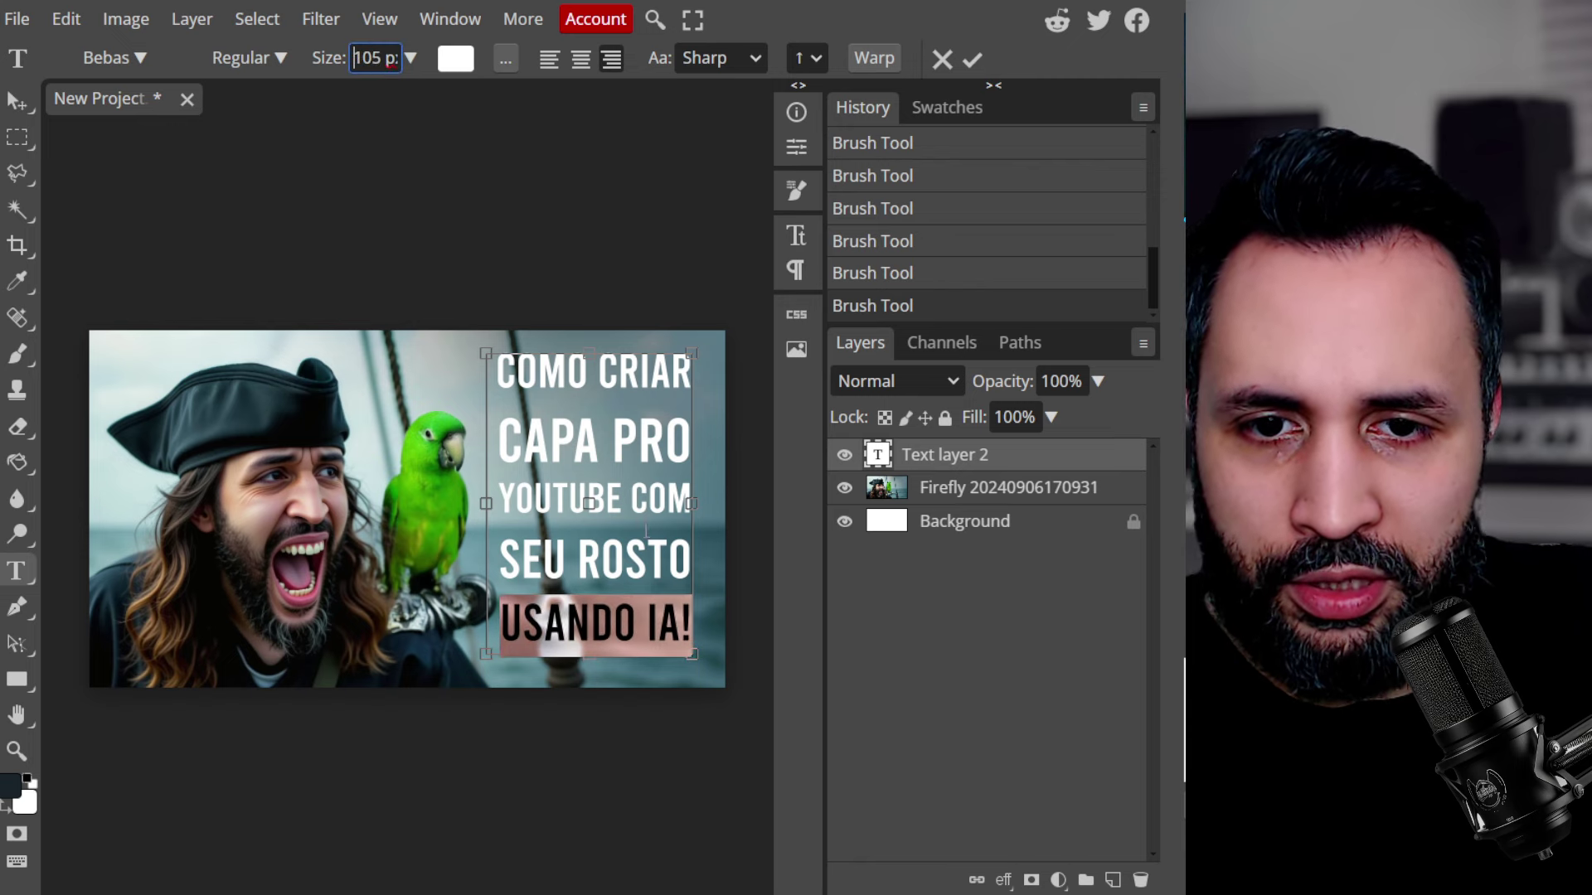
pyautogui.press('Up')
pyautogui.press('Up')
pyautogui.press('Up')
pyautogui.press('Up')
pyautogui.press('Up')
pyautogui.click(695, 621)
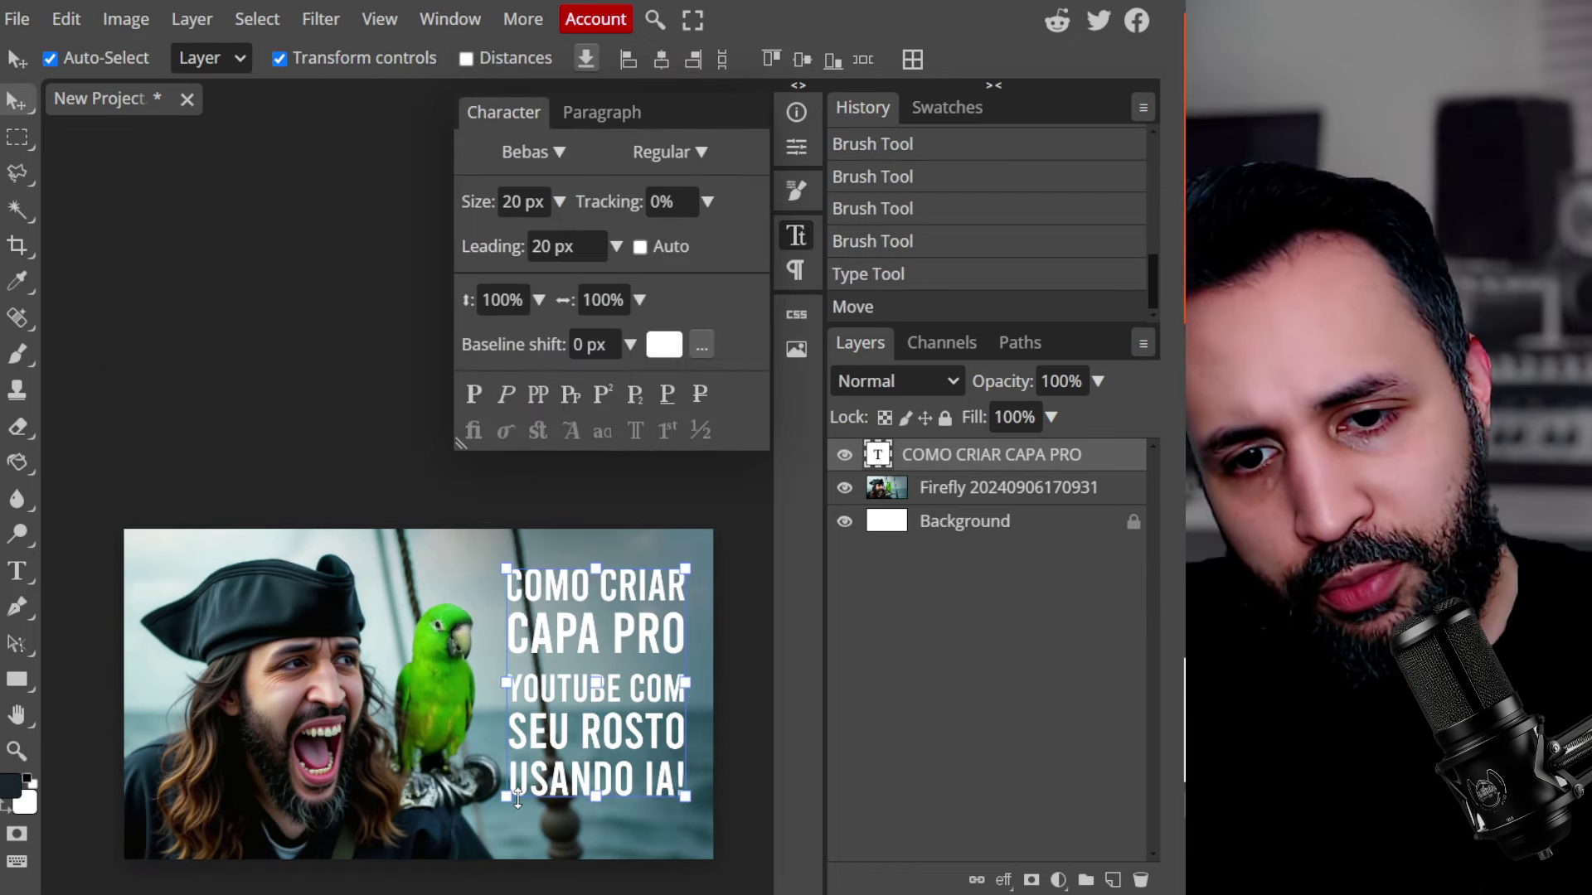
# Scale the title text block up proportionally to about 105%
pyautogui.moveTo(517, 798)
pyautogui.mouseDown()
pyautogui.moveTo(500, 818)
pyautogui.moveTo(514, 806)
pyautogui.mouseUp()
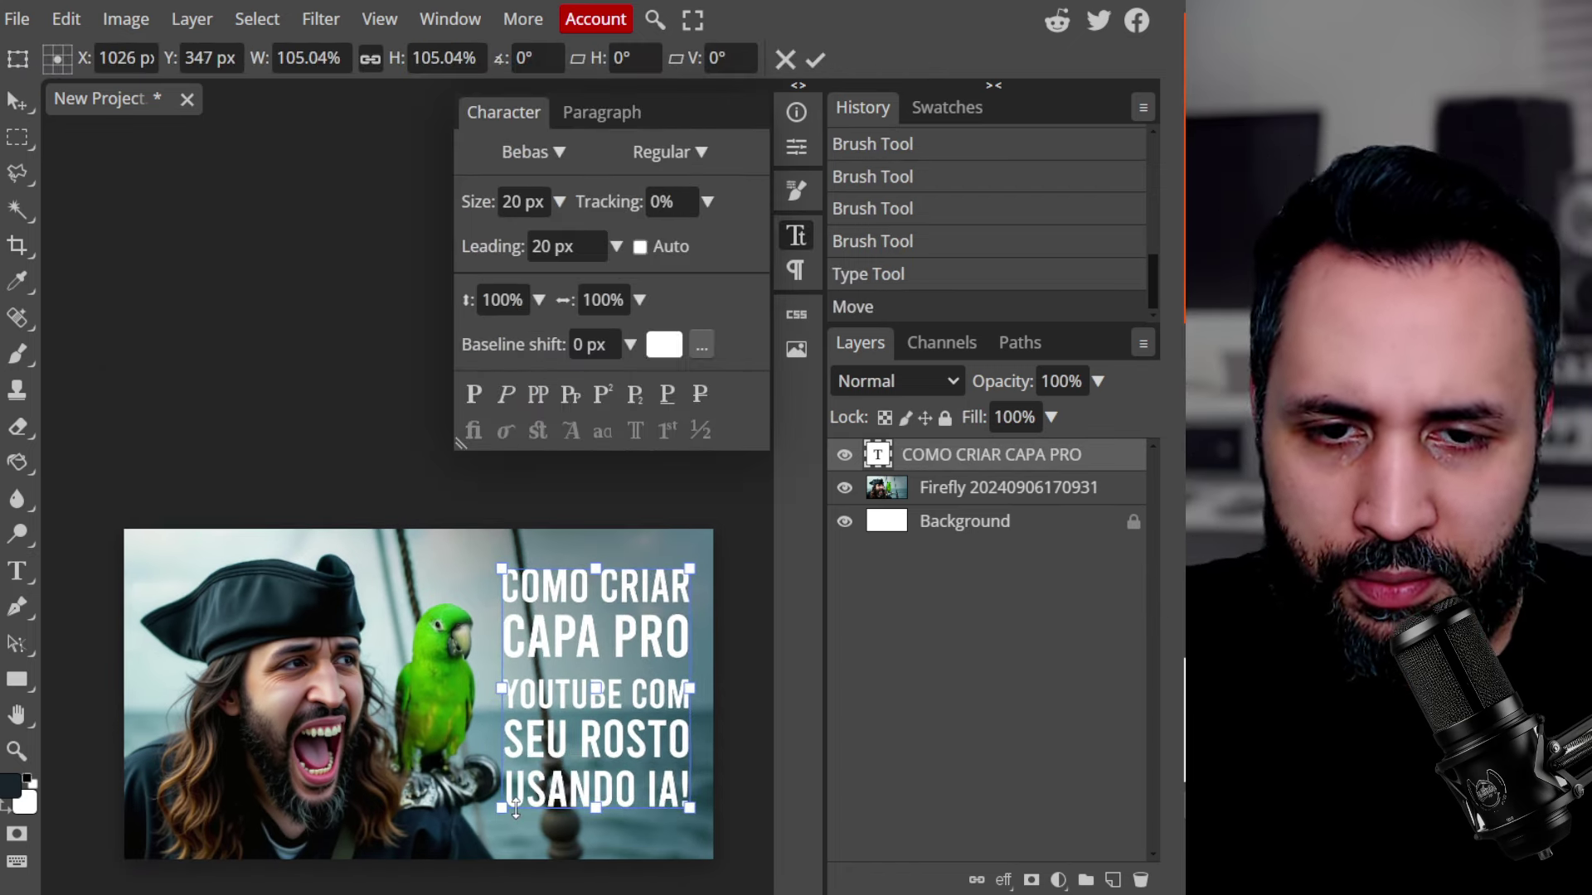
pyautogui.press('Return')
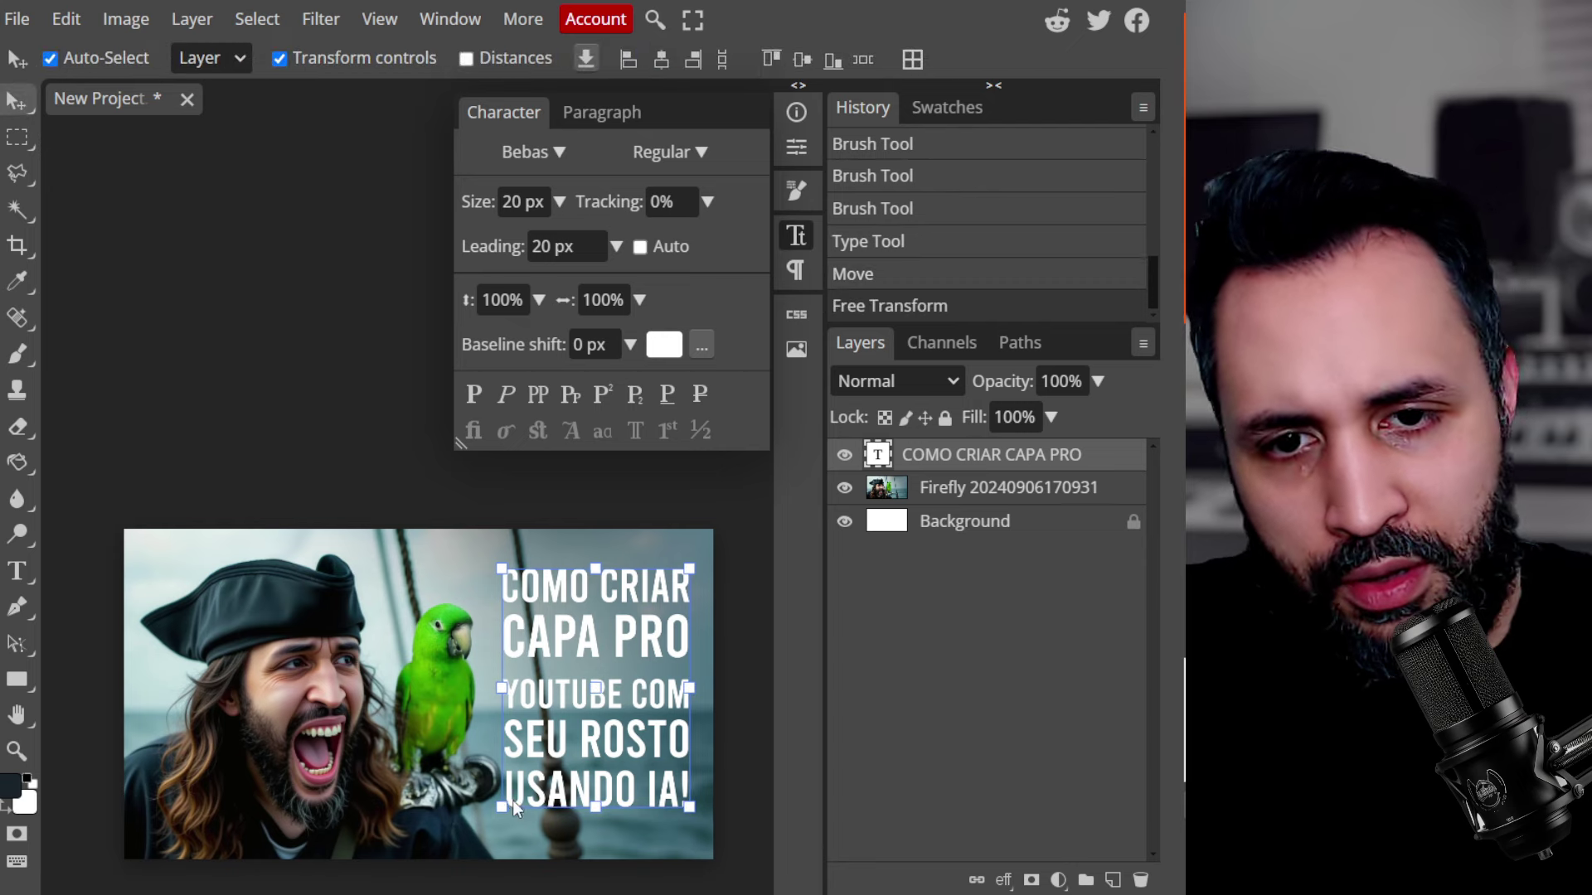
# Darken the sky and sea behind the title on the Firefly image layer with dark blue brush strokes at 11% opacity
pyautogui.click(1010, 492)
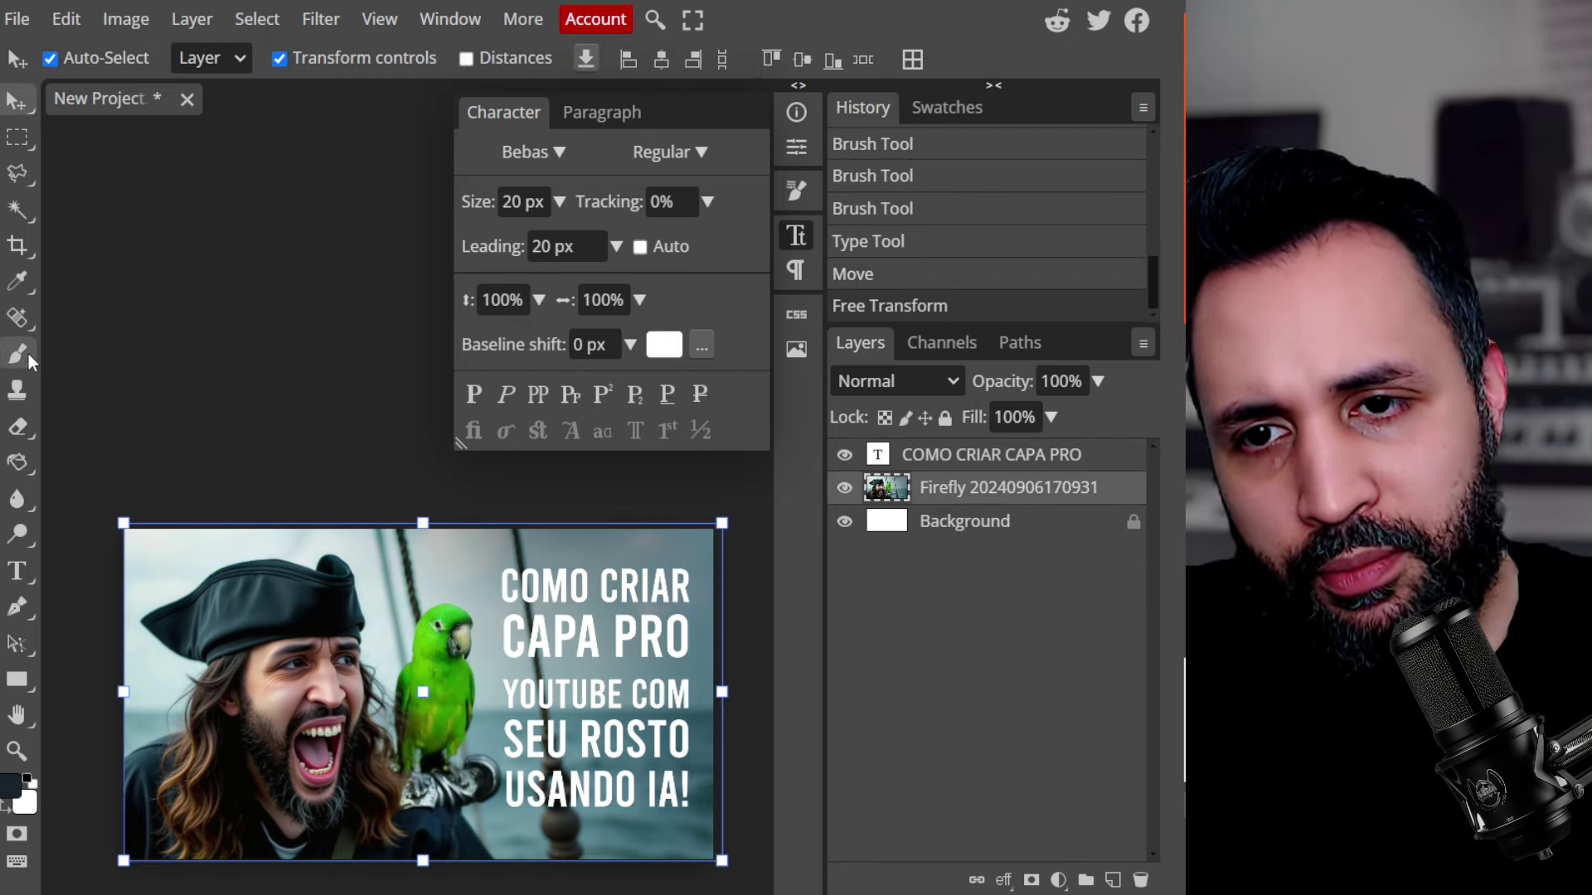
pyautogui.click(25, 359)
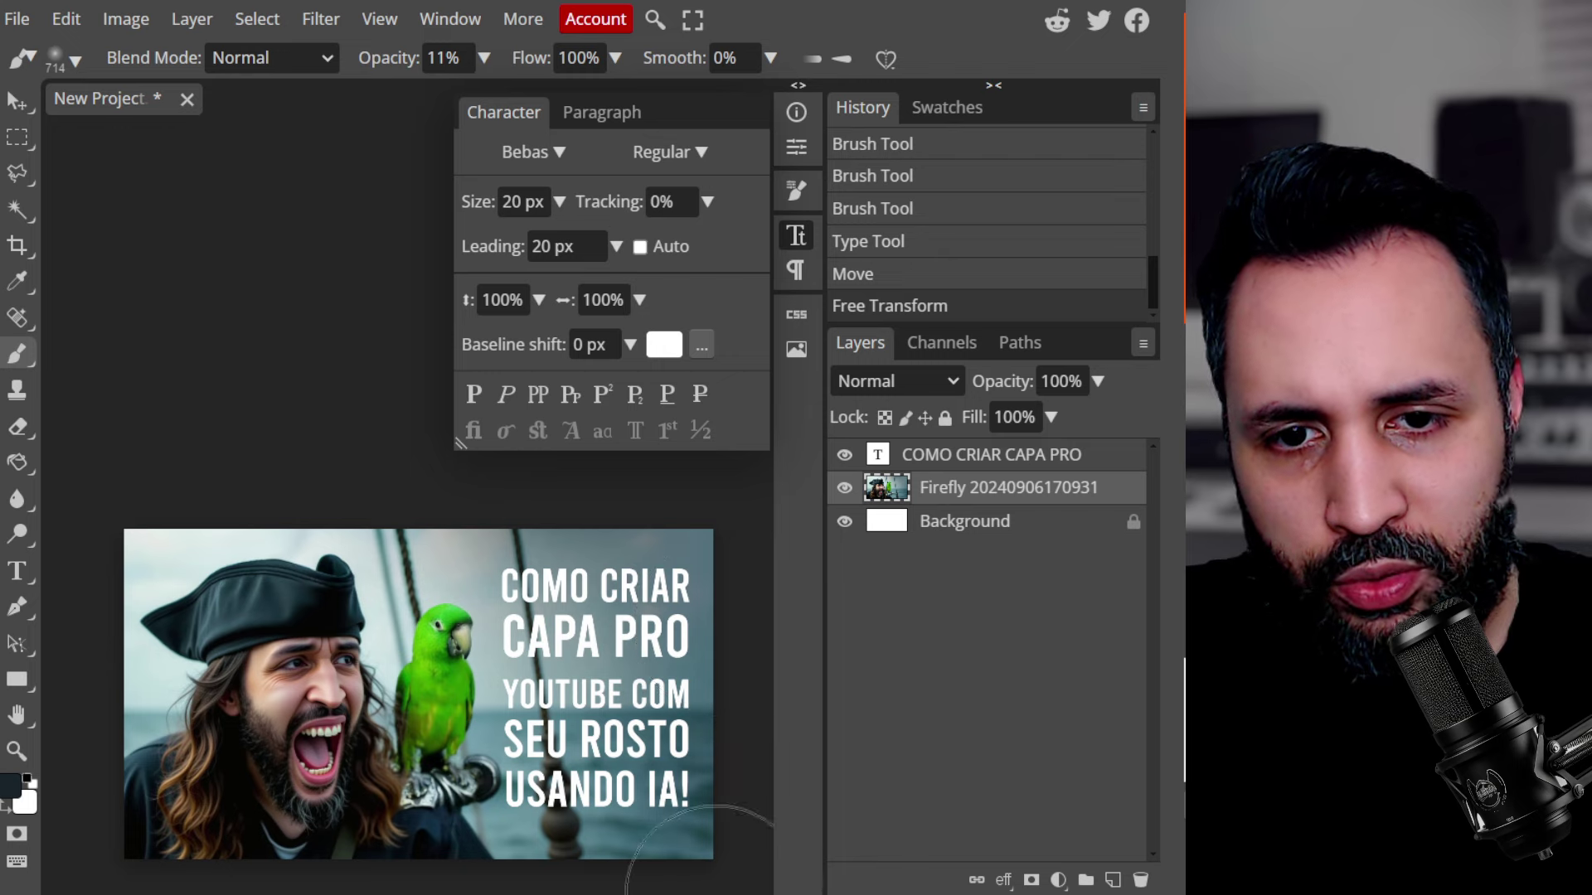
pyautogui.moveTo(586, 498); pyautogui.dragTo(547, 510)
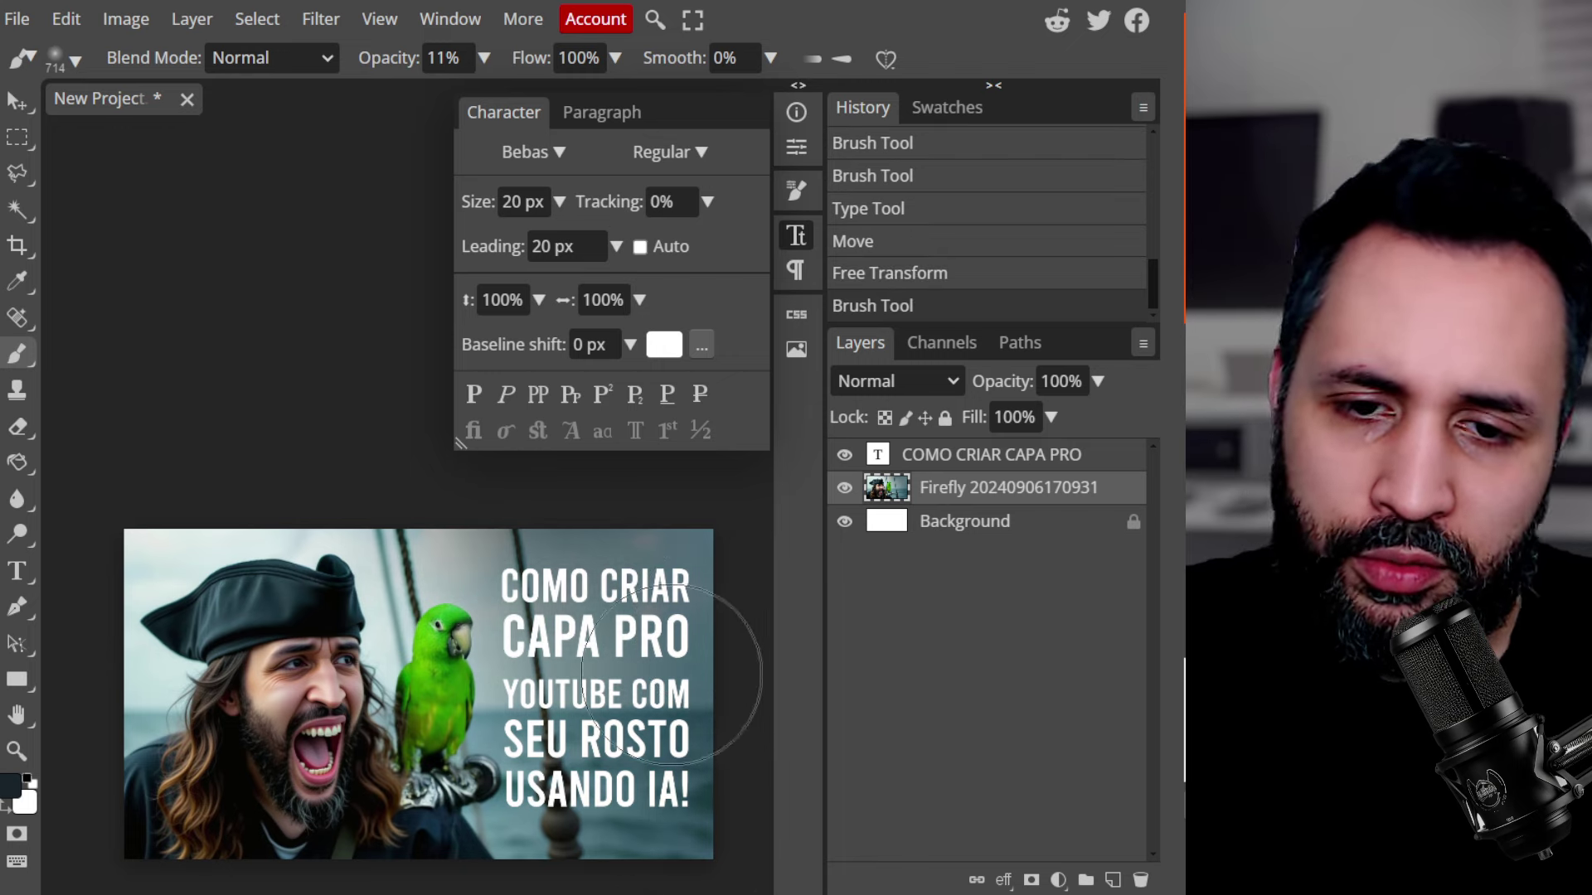
pyautogui.moveTo(672, 676)
pyautogui.mouseDown()
pyautogui.moveTo(651, 564)
pyautogui.moveTo(503, 518)
pyautogui.moveTo(499, 484)
pyautogui.moveTo(613, 688)
pyautogui.mouseUp()
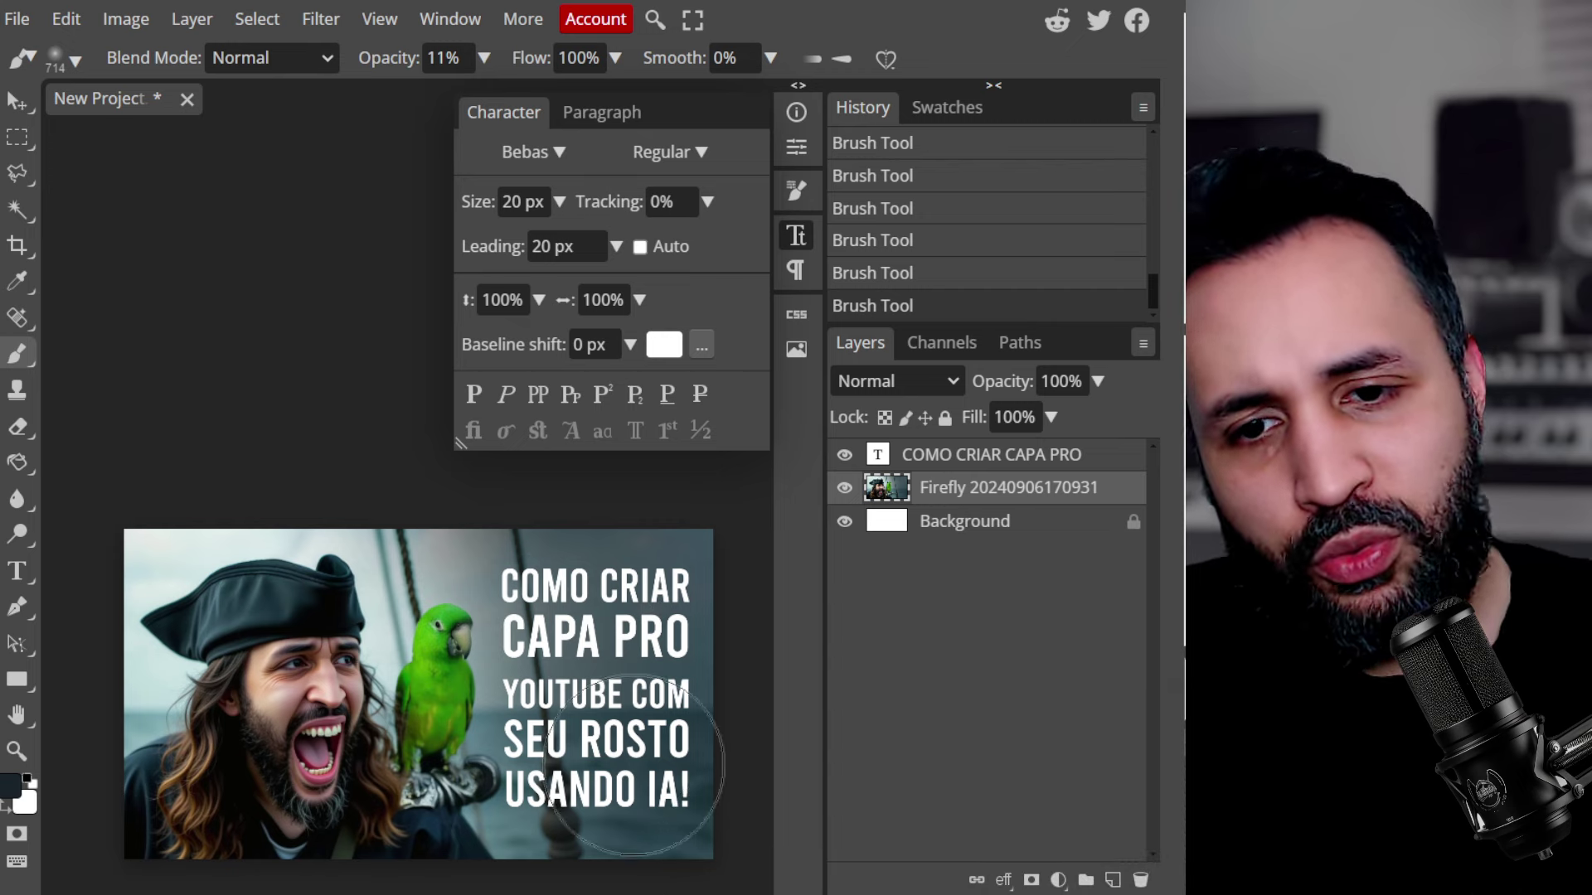
# Delete the line "COMO CRIAR" from the title and move the remaining text block slightly down
pyautogui.moveTo(1065, 891)
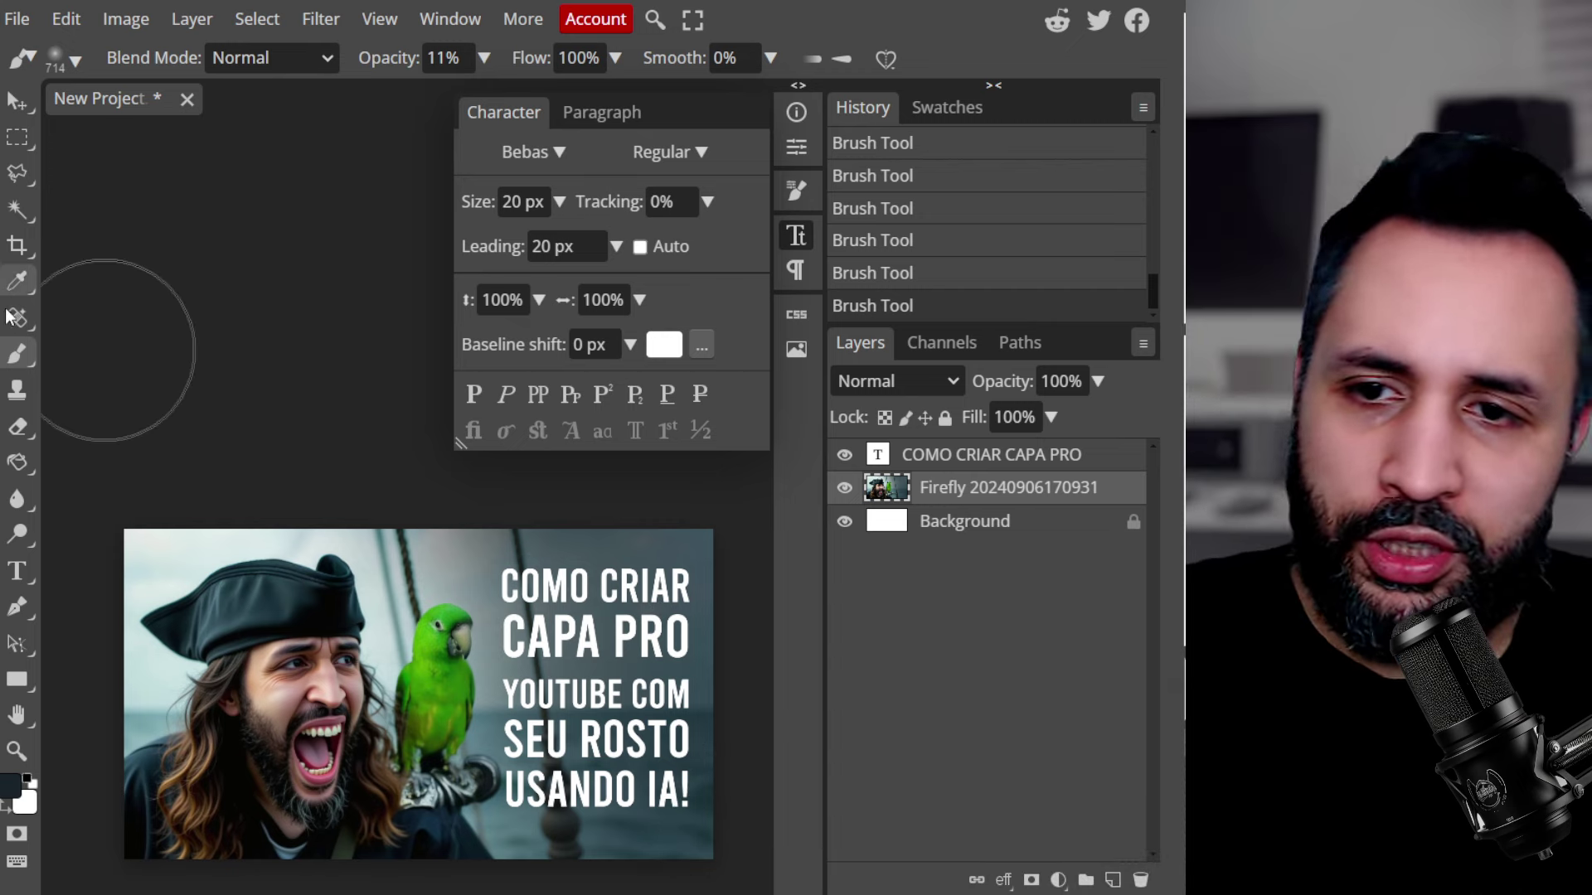
pyautogui.click(18, 571)
pyautogui.moveTo(694, 585); pyautogui.dragTo(464, 564)
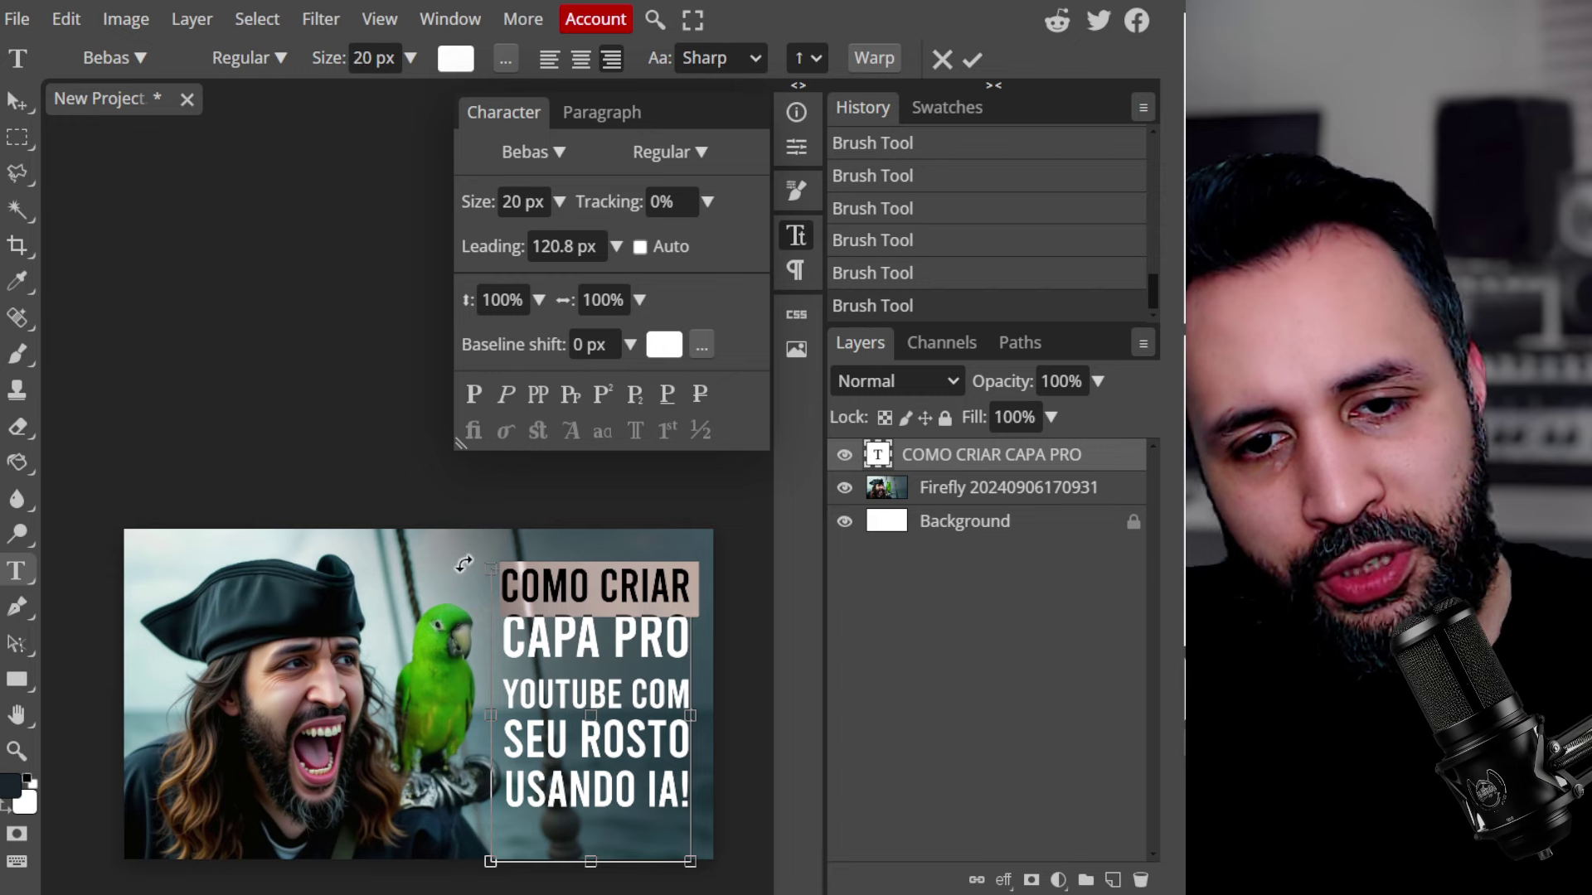
pyautogui.press('BackSpace')
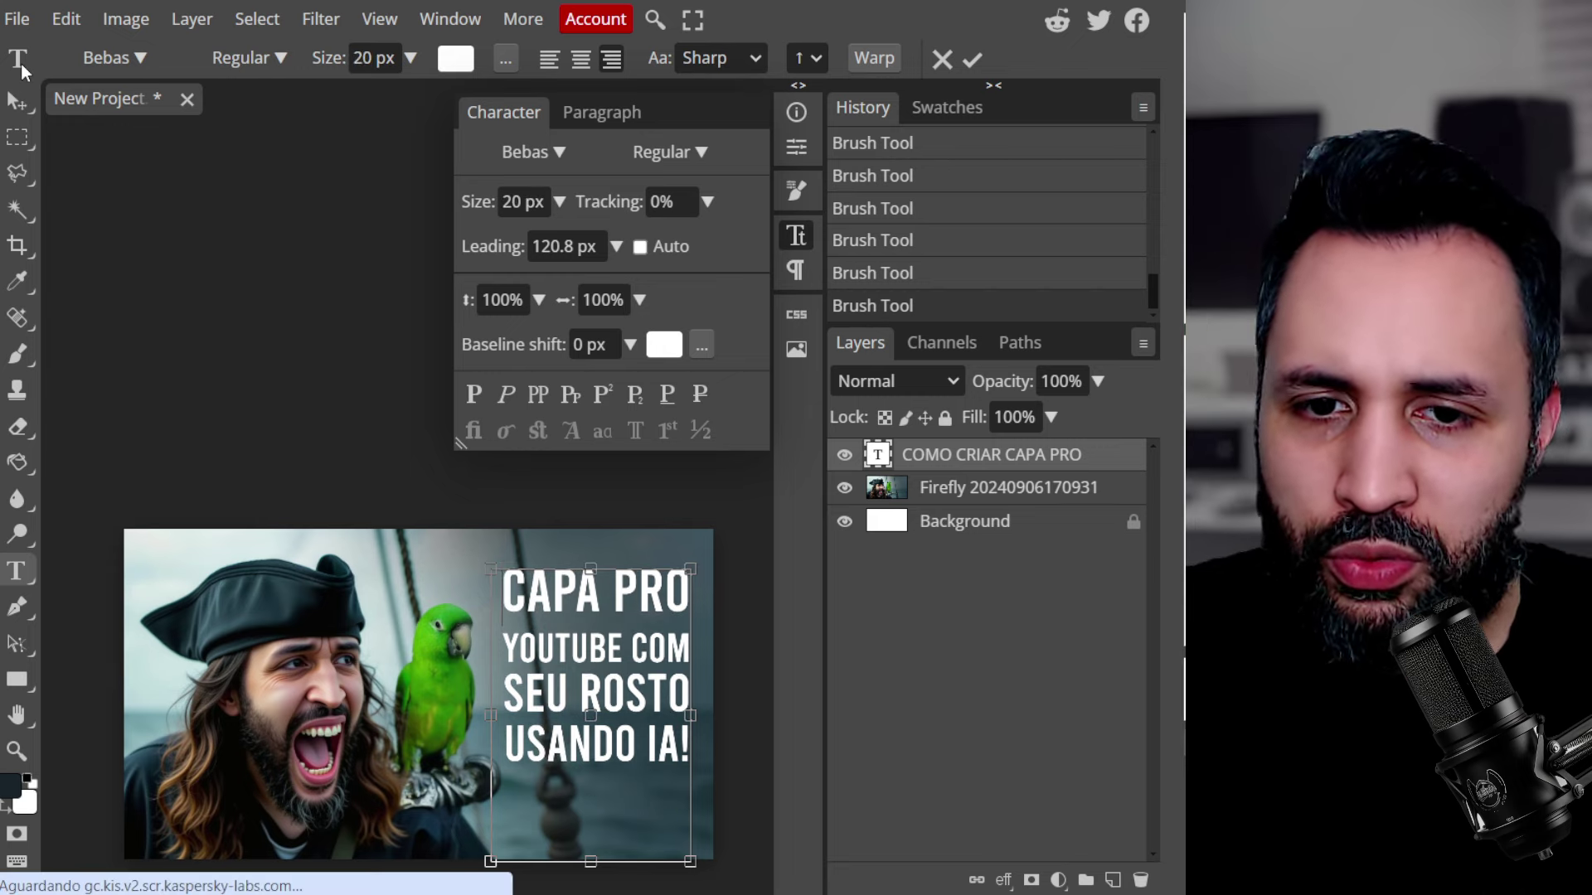
pyautogui.click(17, 100)
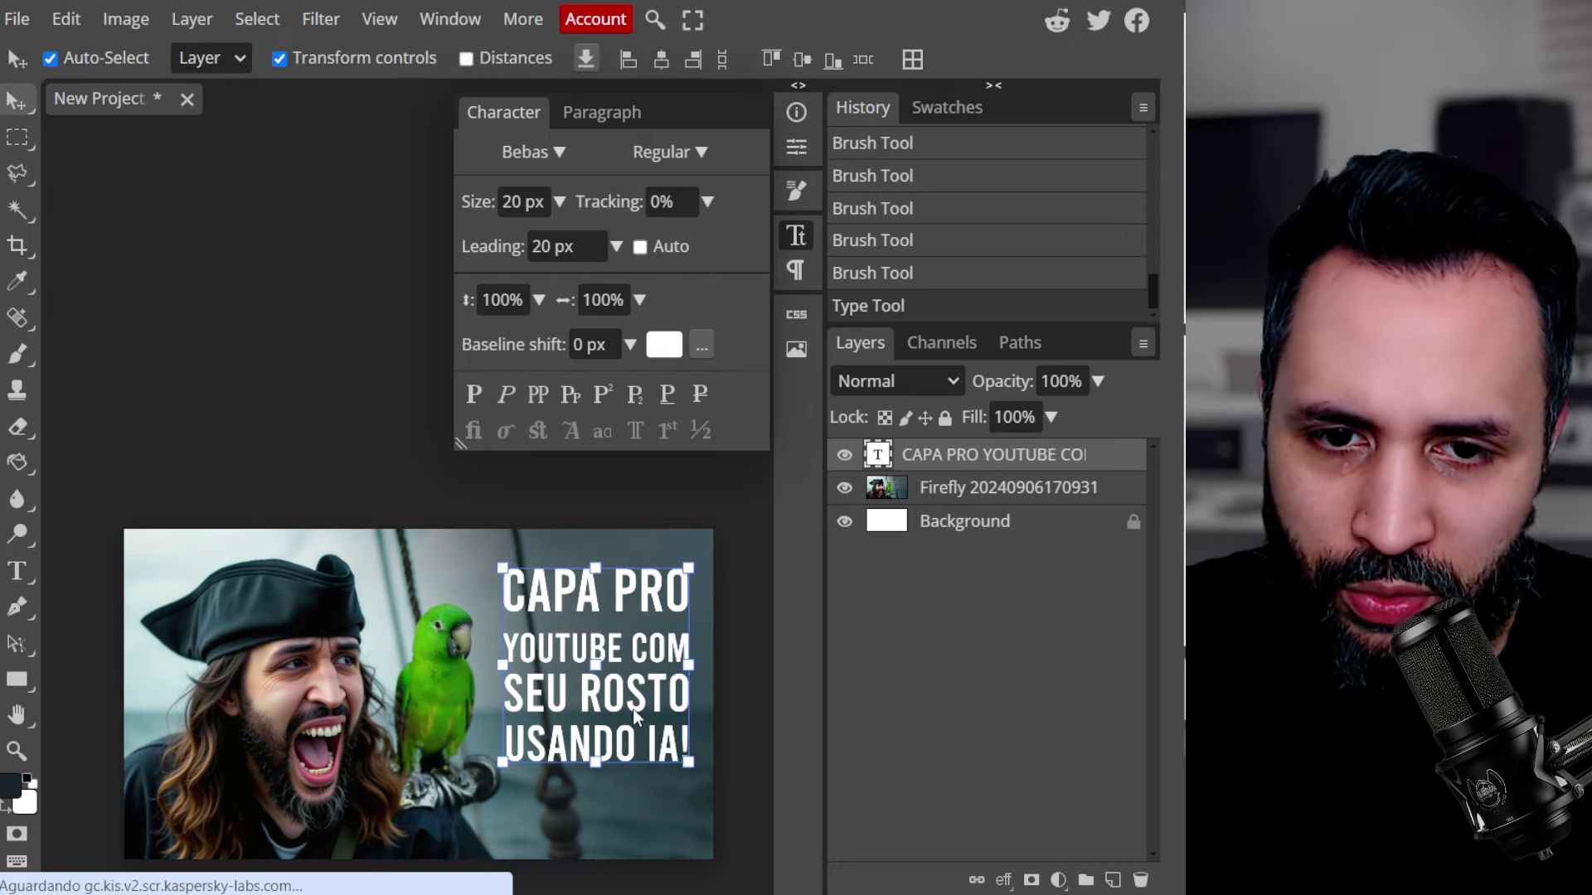
pyautogui.moveTo(634, 709); pyautogui.dragTo(633, 734)
pyautogui.press('m')
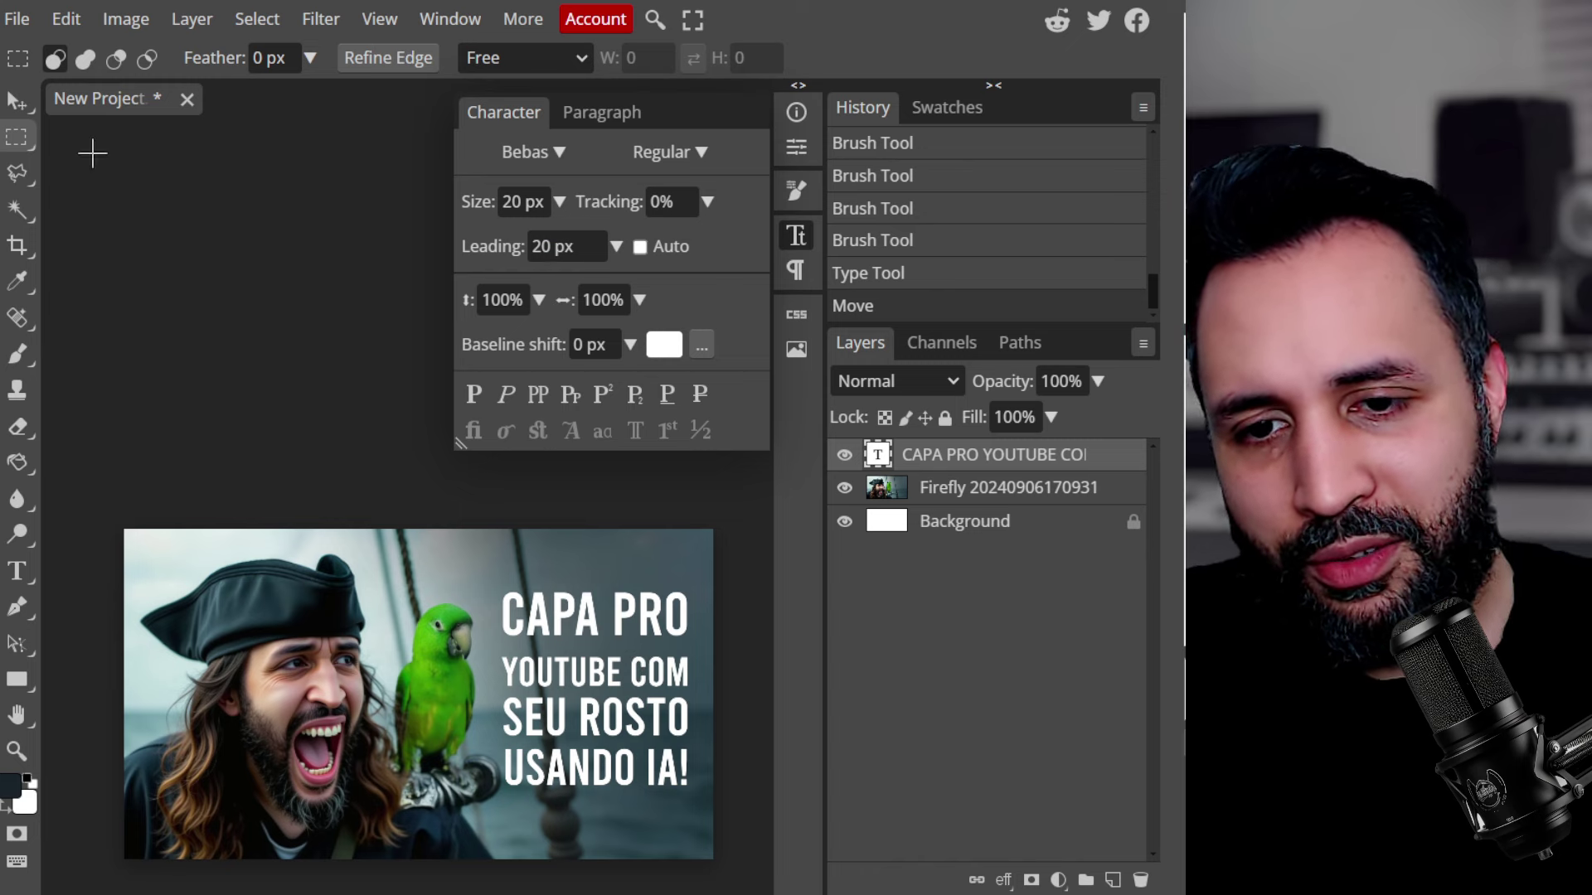
# Share the finished thumbnail to Imgur as a PNG and open its Imgur page
pyautogui.click(19, 20)
pyautogui.moveTo(126, 226)
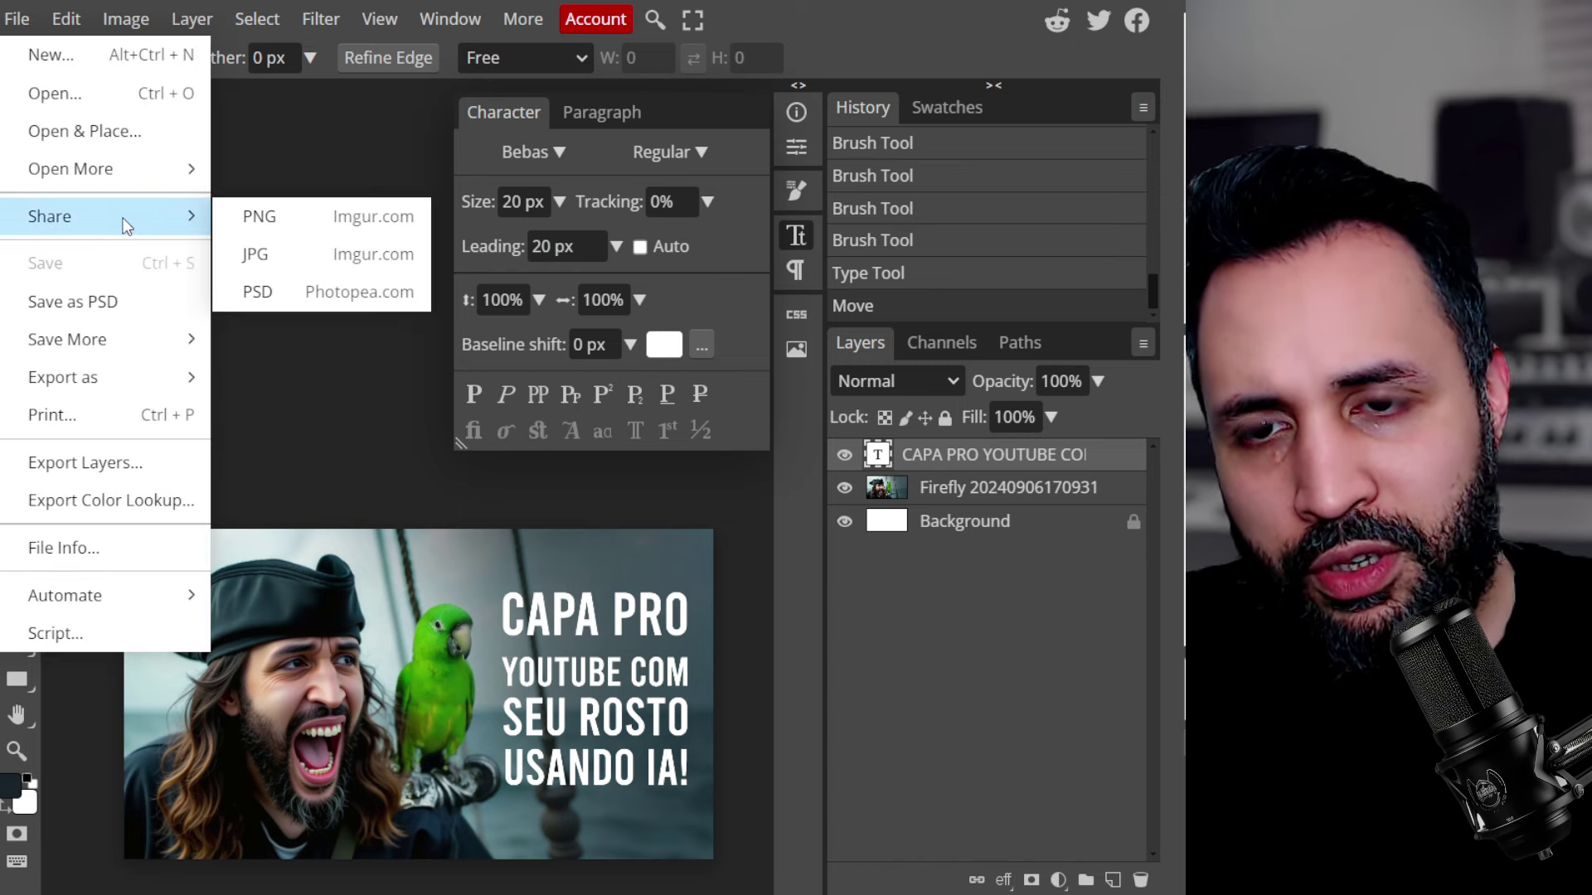
pyautogui.click(290, 232)
pyautogui.click(869, 157)
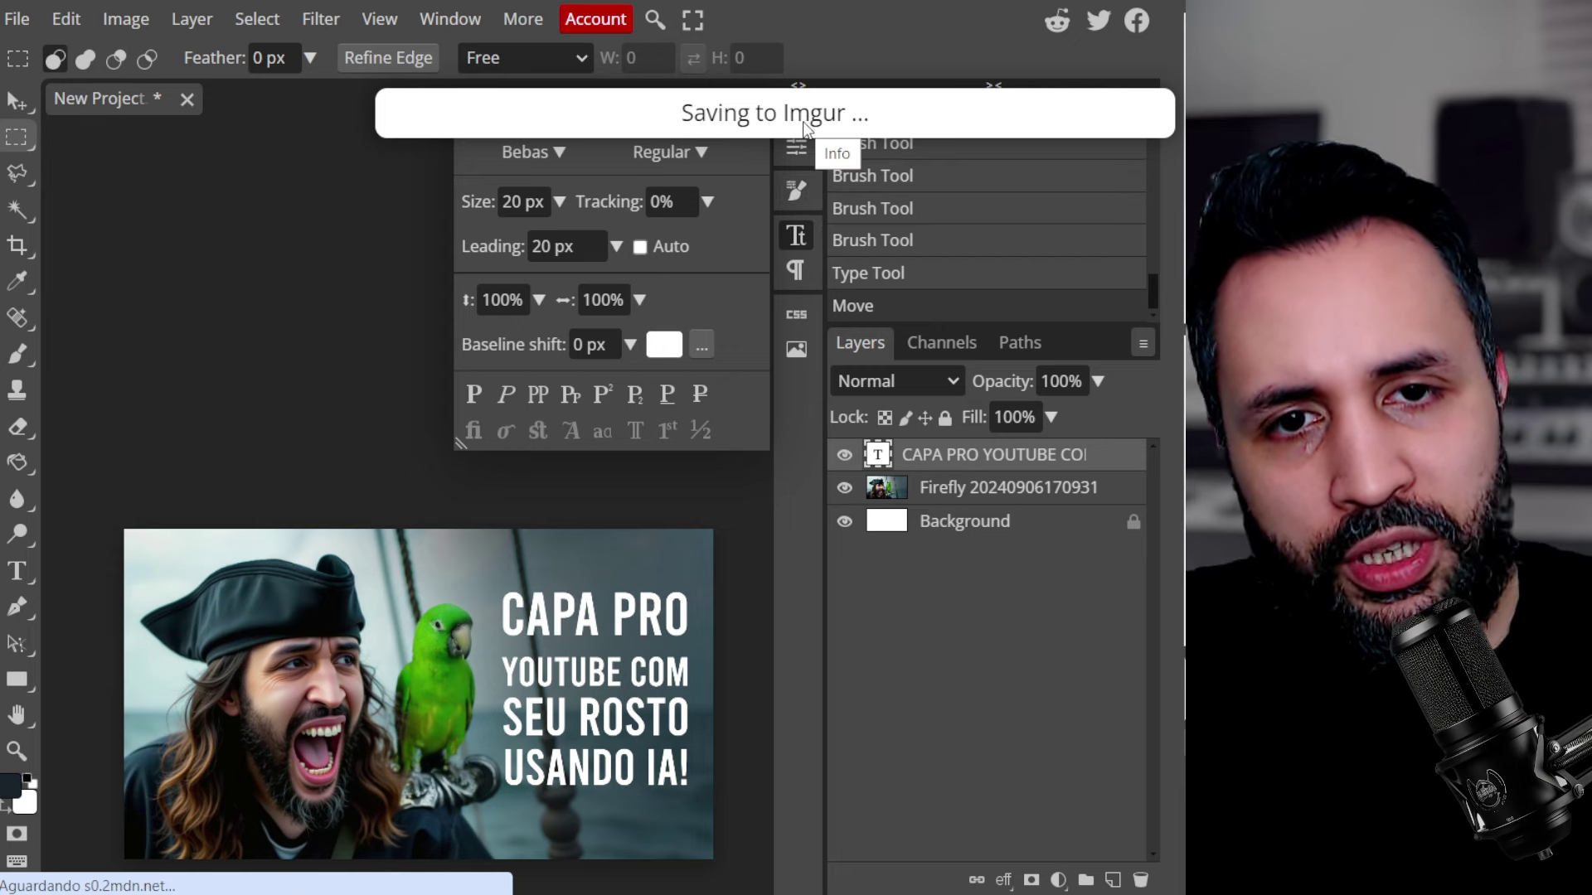
pyautogui.click(276, 302)
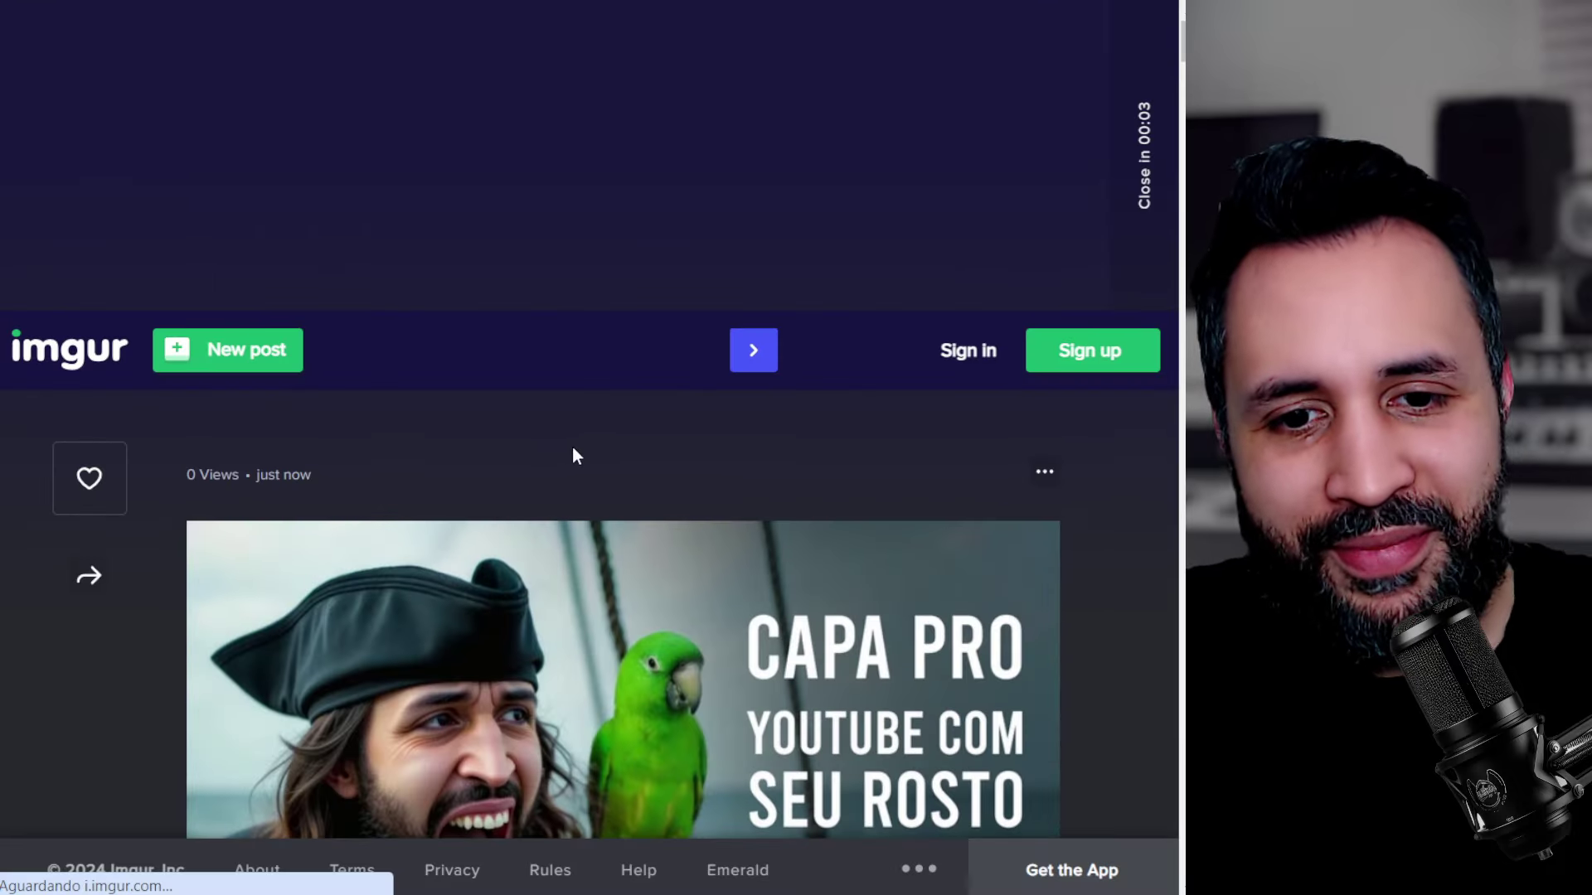
# Save the thumbnail image from the Imgur page and open the downloaded file j1ESxkG.png in the image viewer
pyautogui.scroll(-5, 629, 466)
pyautogui.scroll(3, 608, 443)
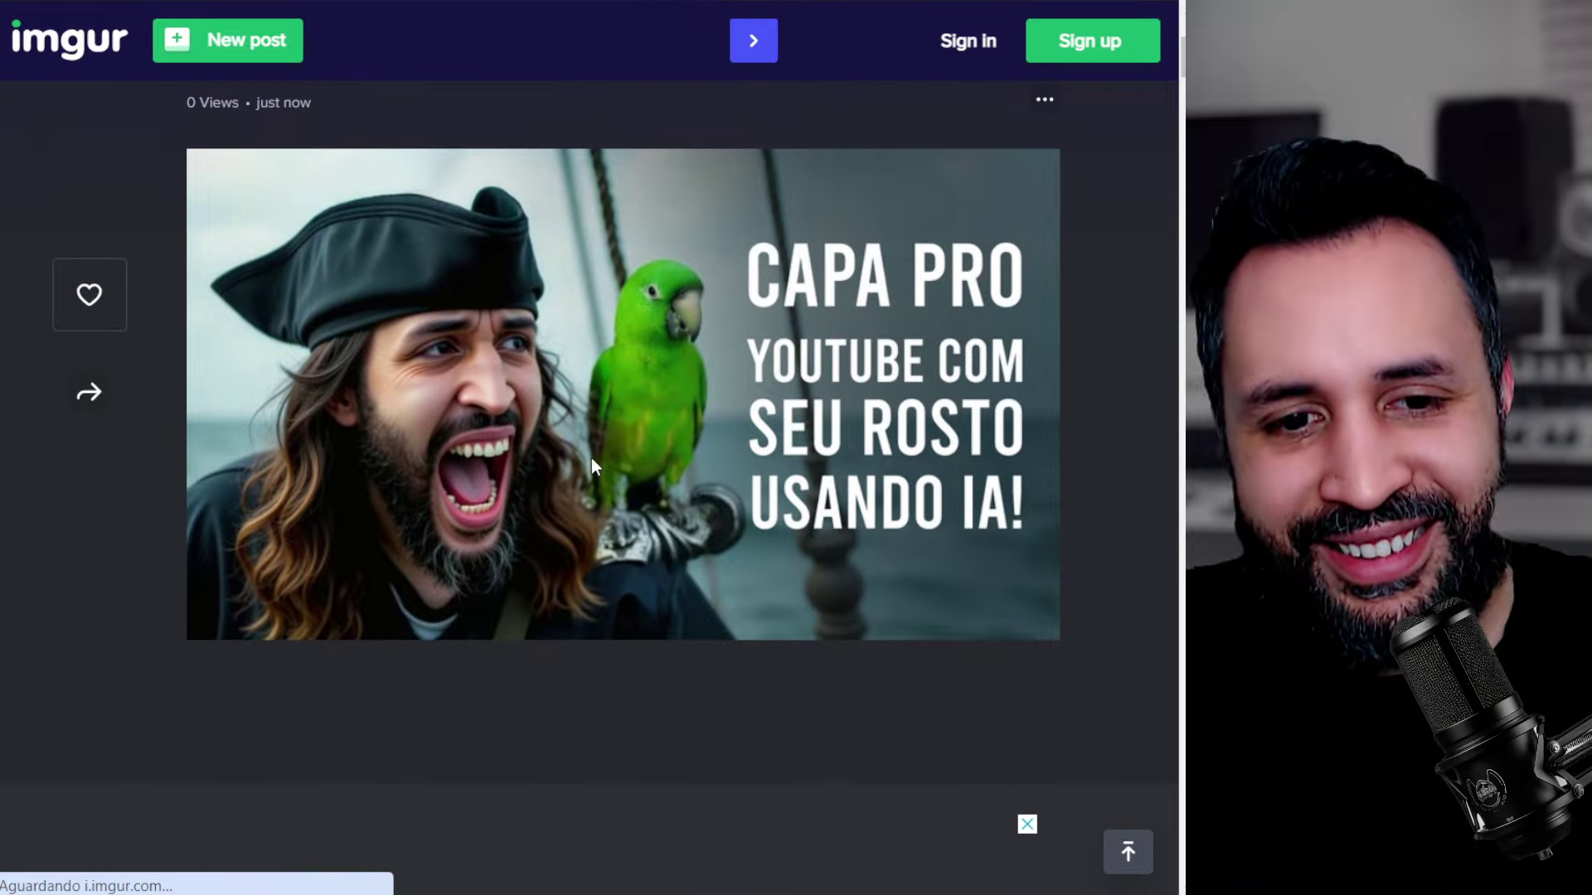
pyautogui.rightClick(544, 491)
pyautogui.click(650, 567)
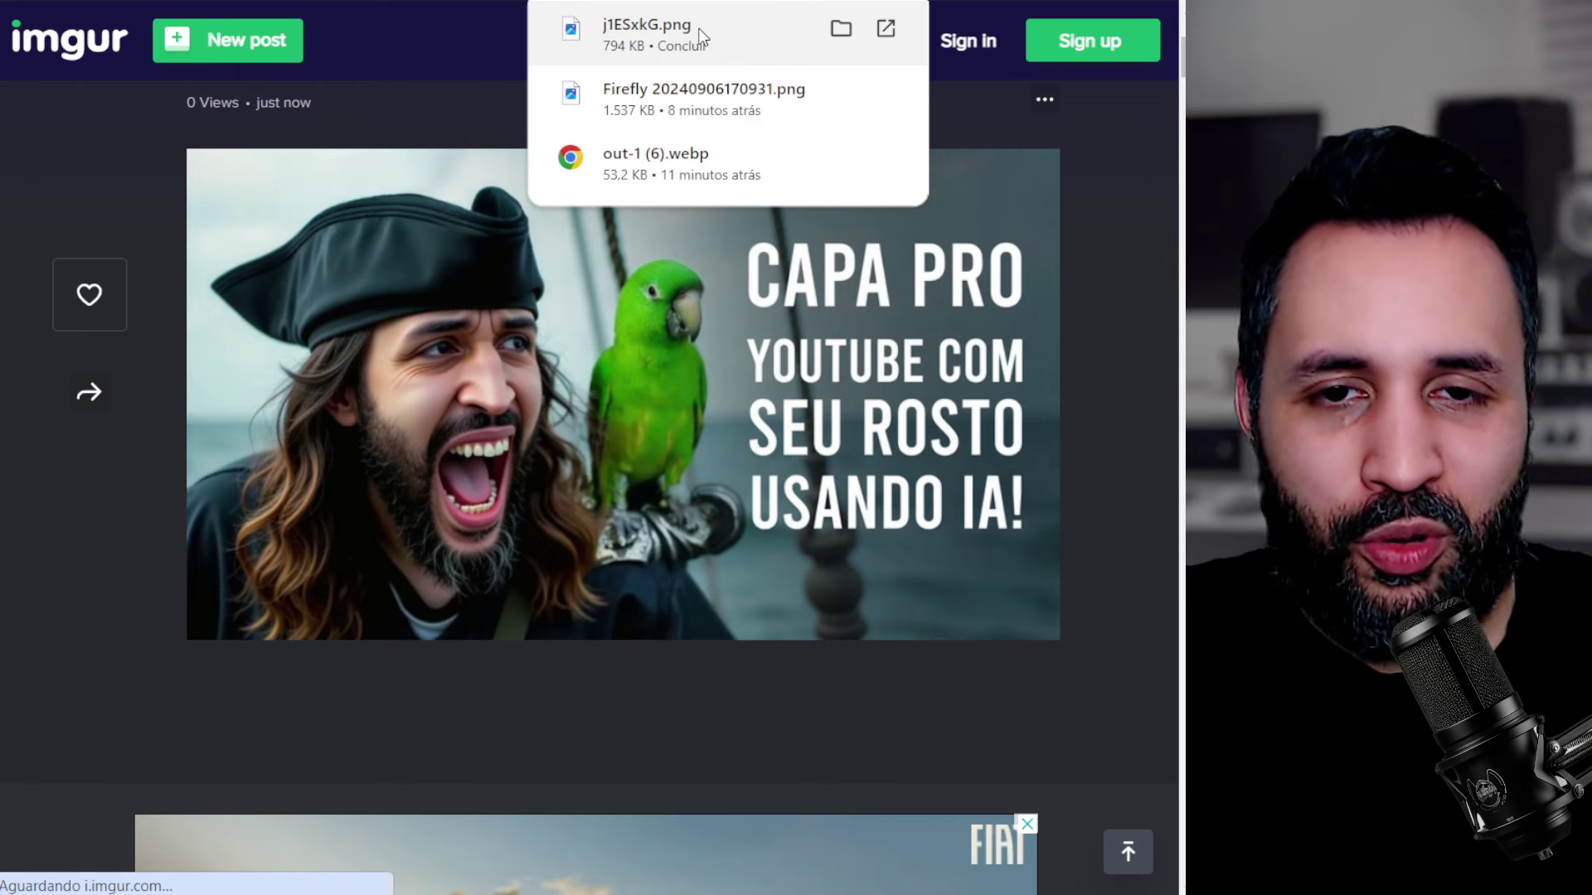
pyautogui.click(886, 28)
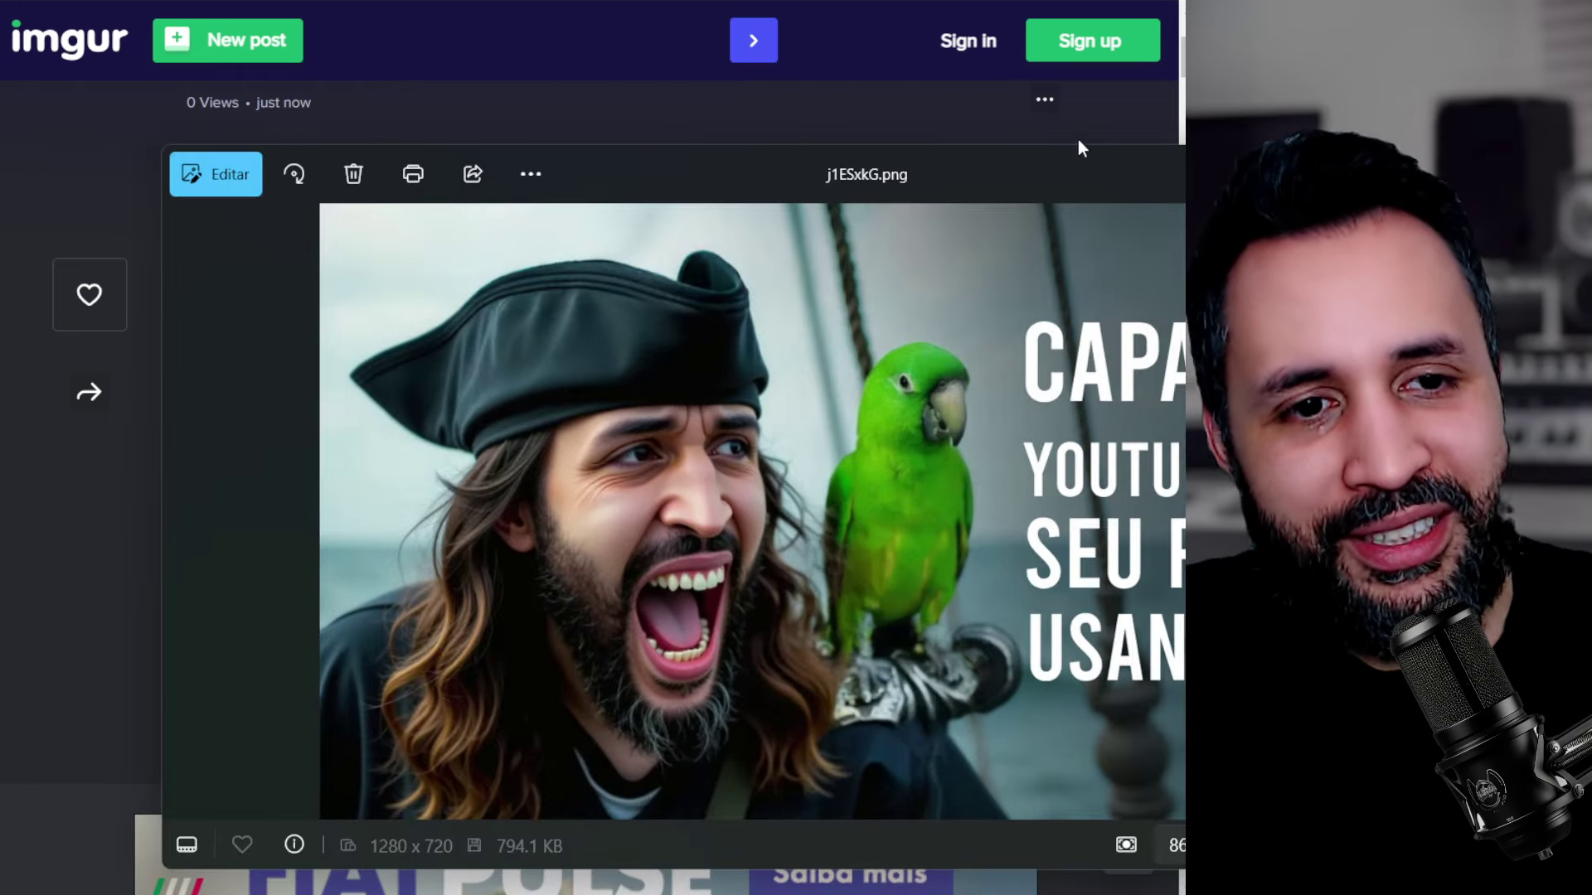
pyautogui.moveTo(1112, 191); pyautogui.dragTo(854, 157)
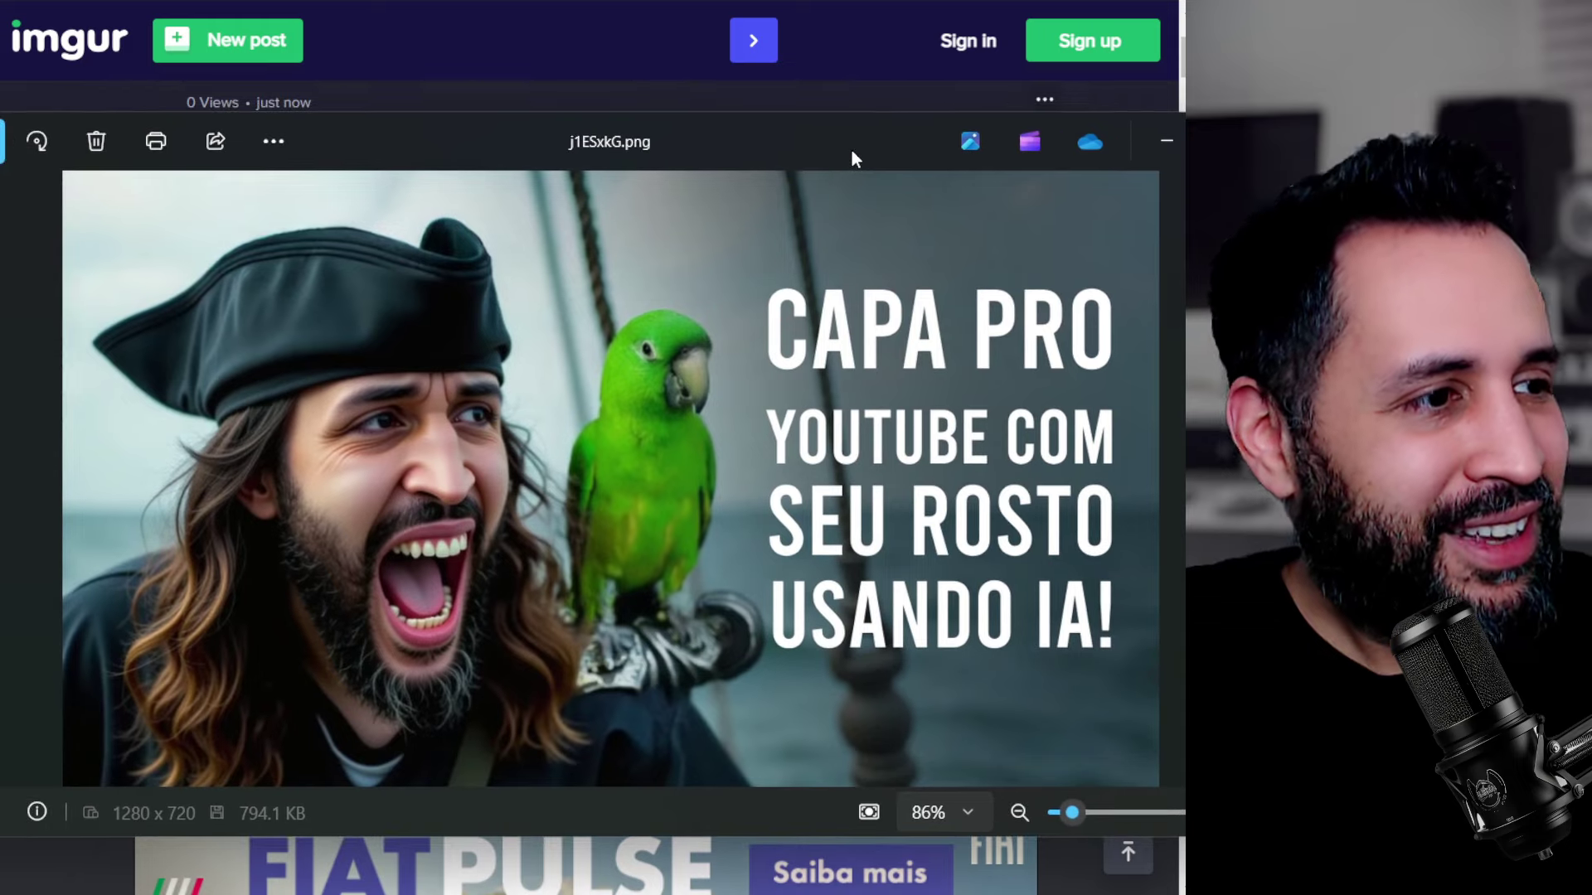